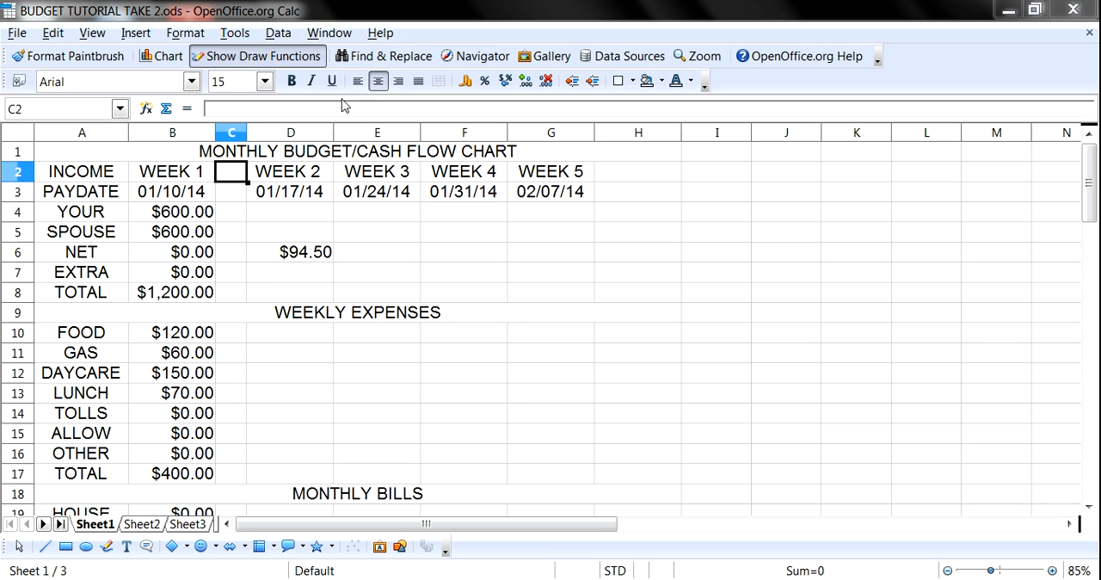
pyautogui.click(258, 293)
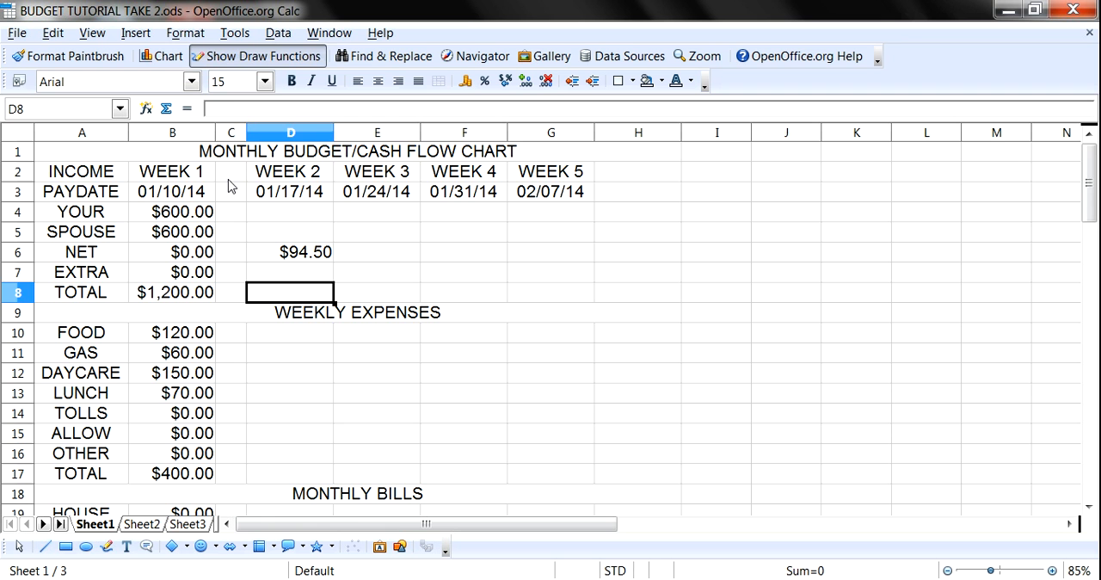
pyautogui.click(229, 179)
pyautogui.scroll(-11, 232, 253)
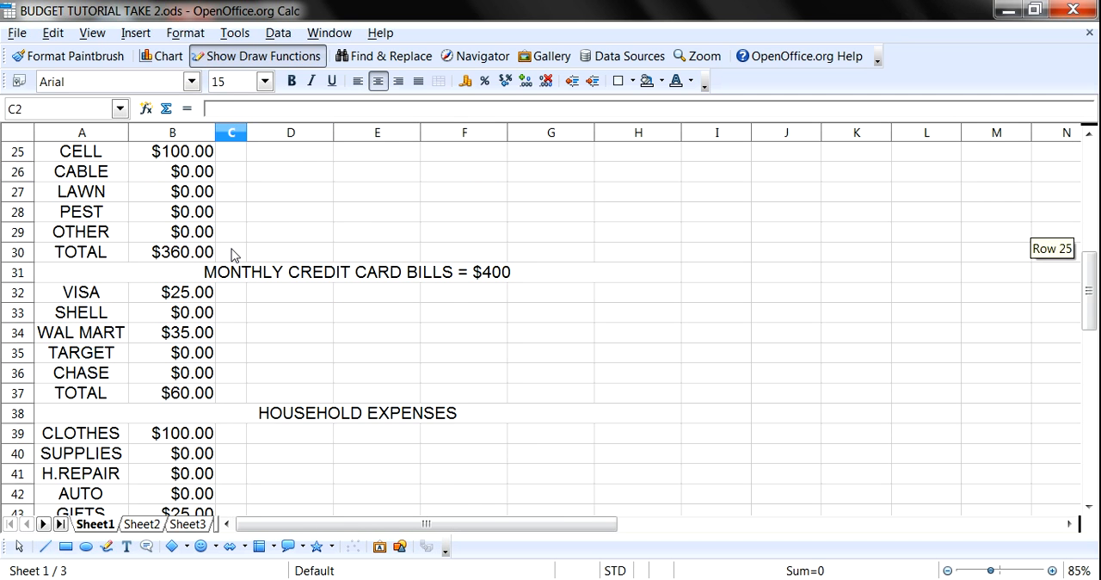
pyautogui.scroll(-3, 217, 315)
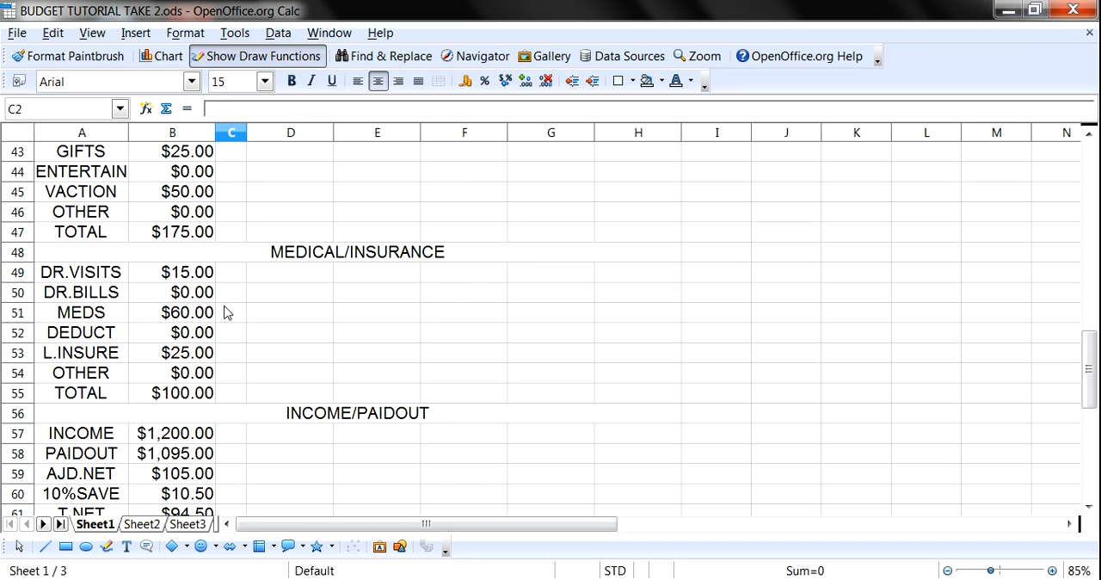
pyautogui.scroll(14, 226, 312)
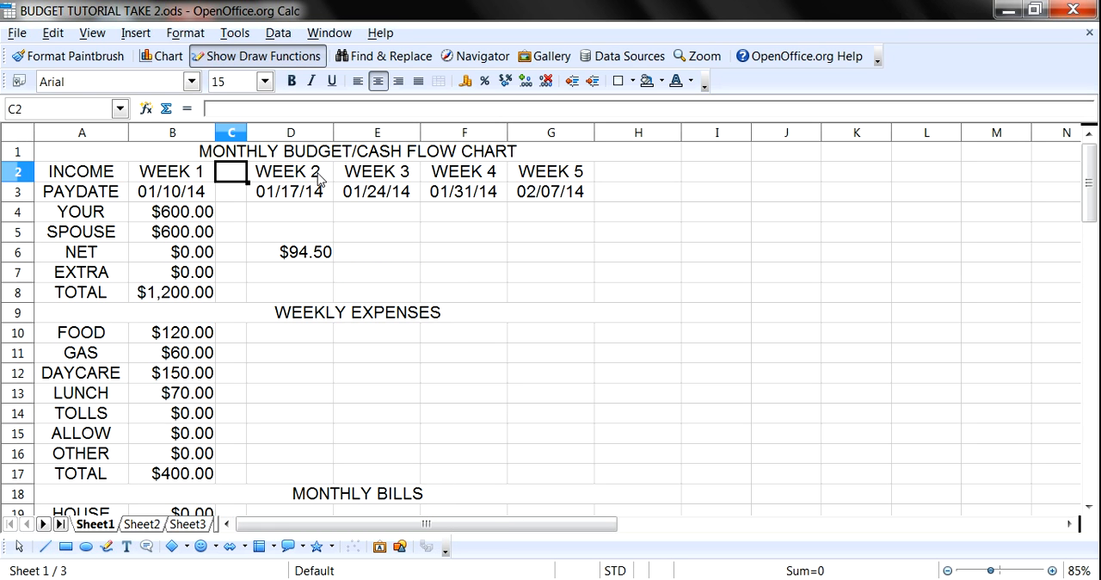
# - Insert an empty spacer column before WEEK 3 and set its width to 0.40 inches
pyautogui.click(379, 178)
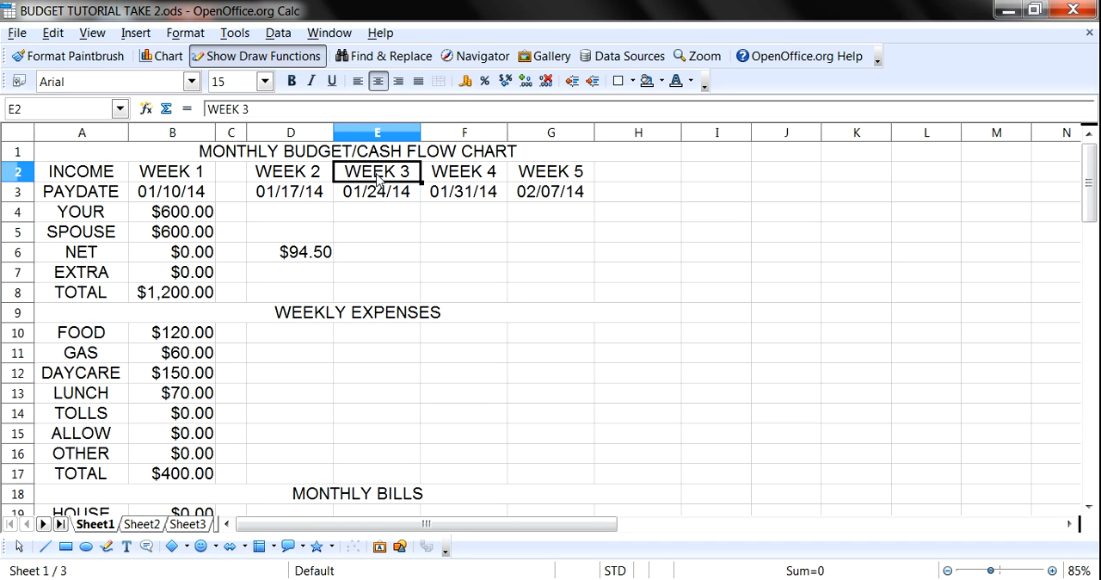
pyautogui.click(140, 36)
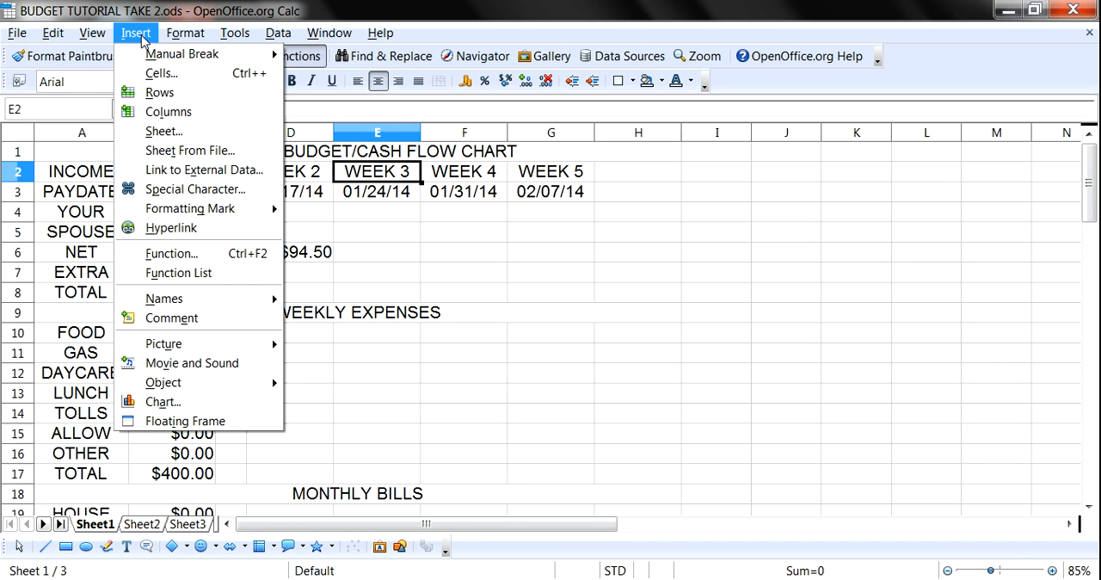
pyautogui.click(167, 112)
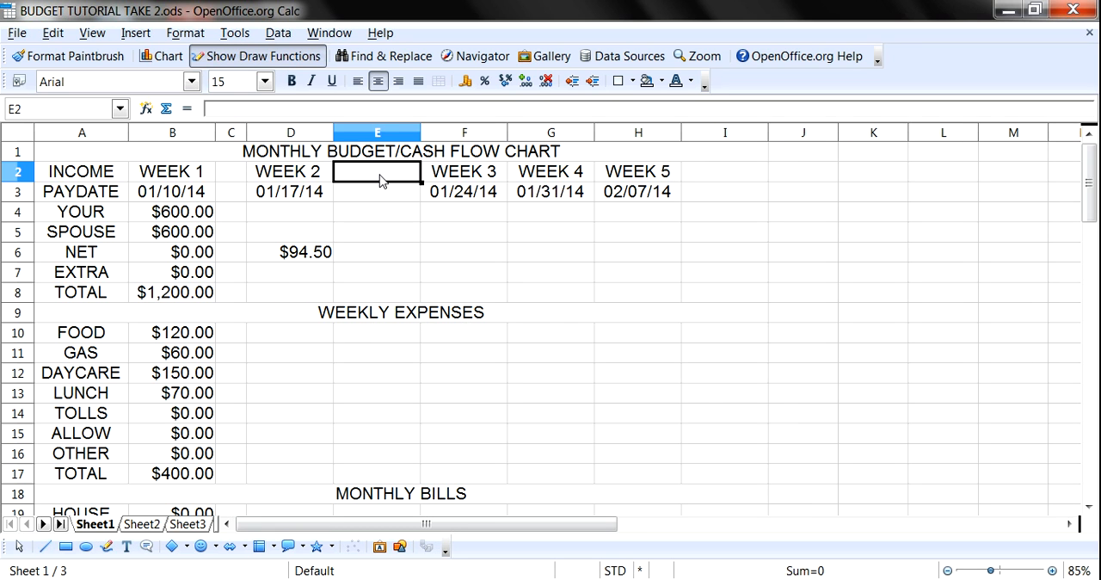
pyautogui.click(185, 34)
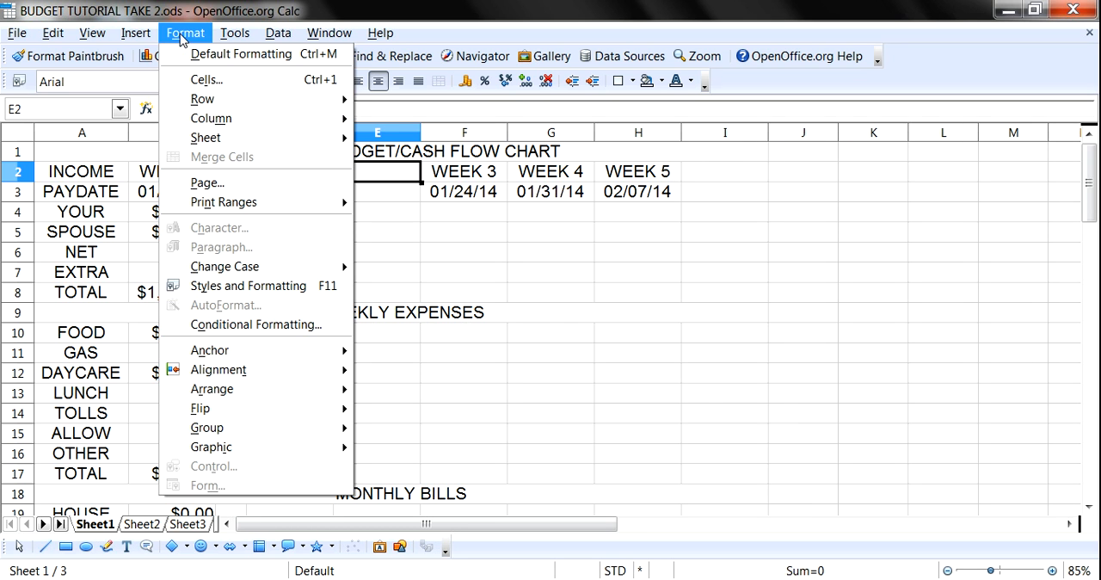
pyautogui.moveTo(210, 119)
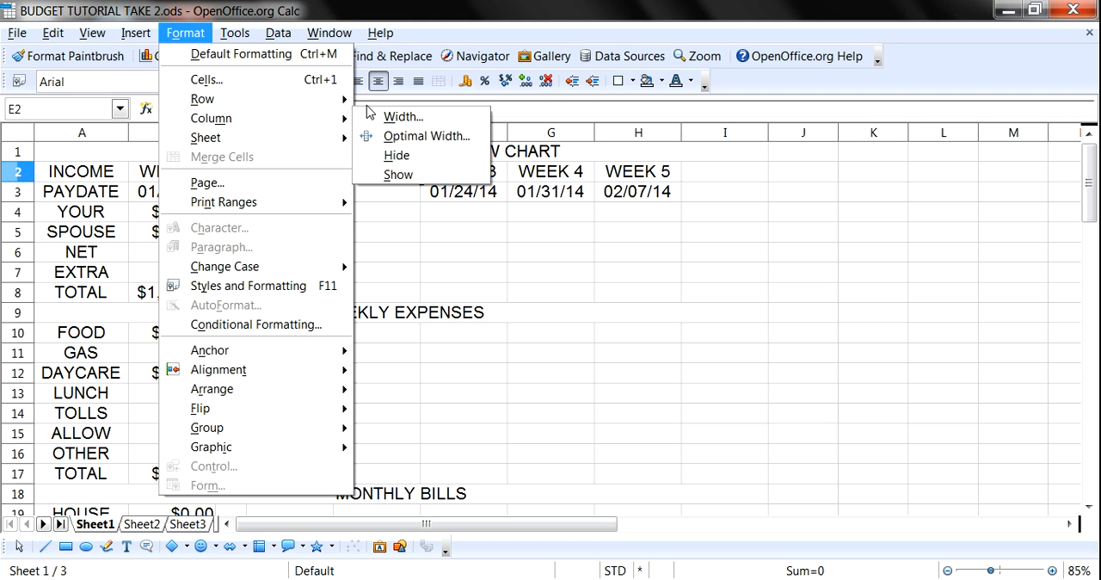
pyautogui.click(390, 118)
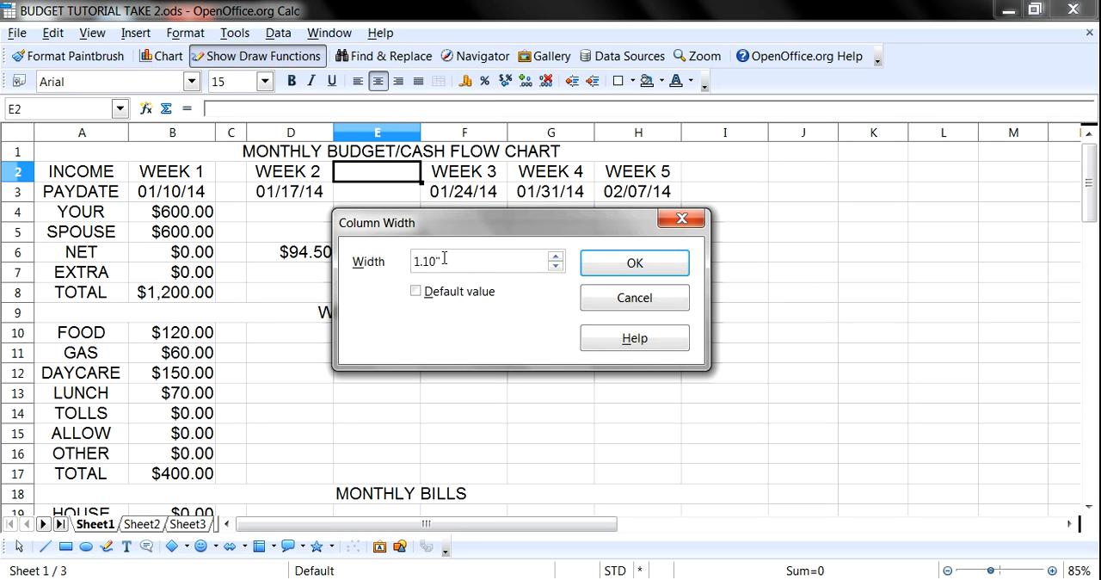
pyautogui.moveTo(444, 259); pyautogui.dragTo(395, 274)
pyautogui.write('.40')
pyautogui.click(622, 269)
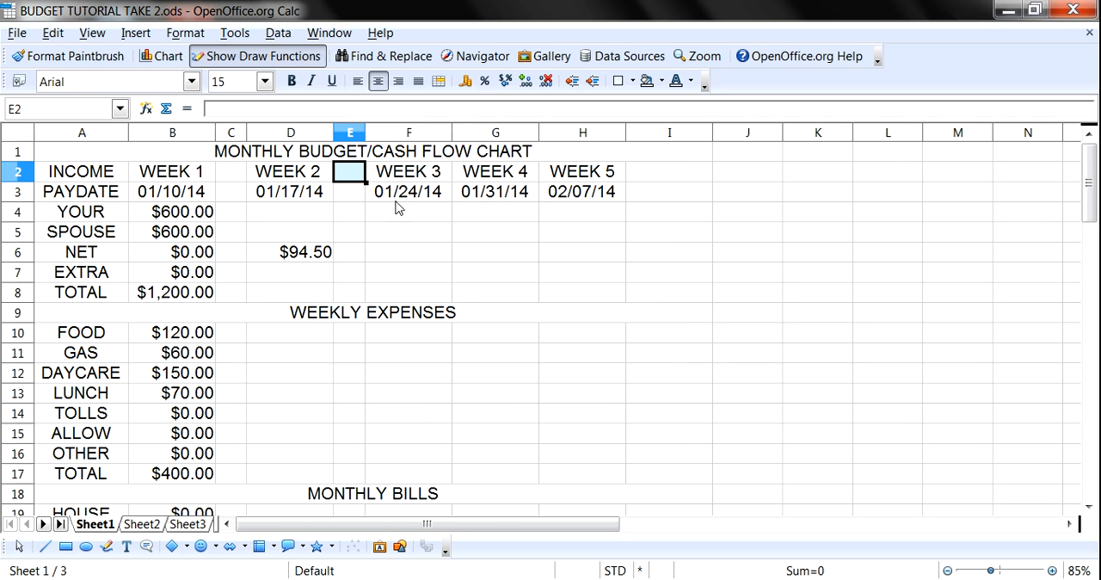
# - Insert an empty spacer column before WEEK 4 and set its width to 0.40 inches
pyautogui.click(472, 179)
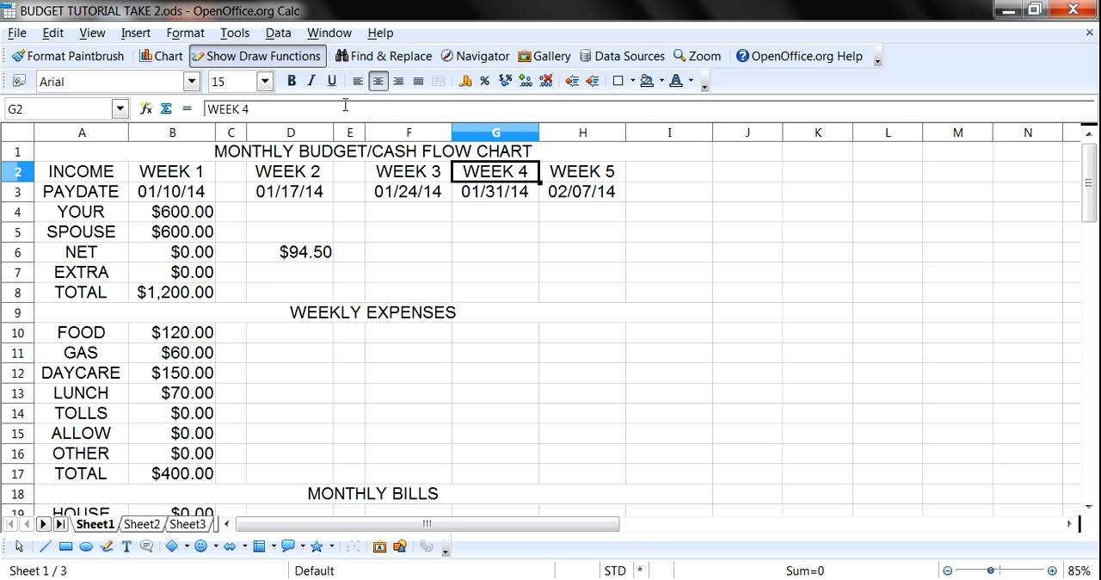
pyautogui.click(136, 33)
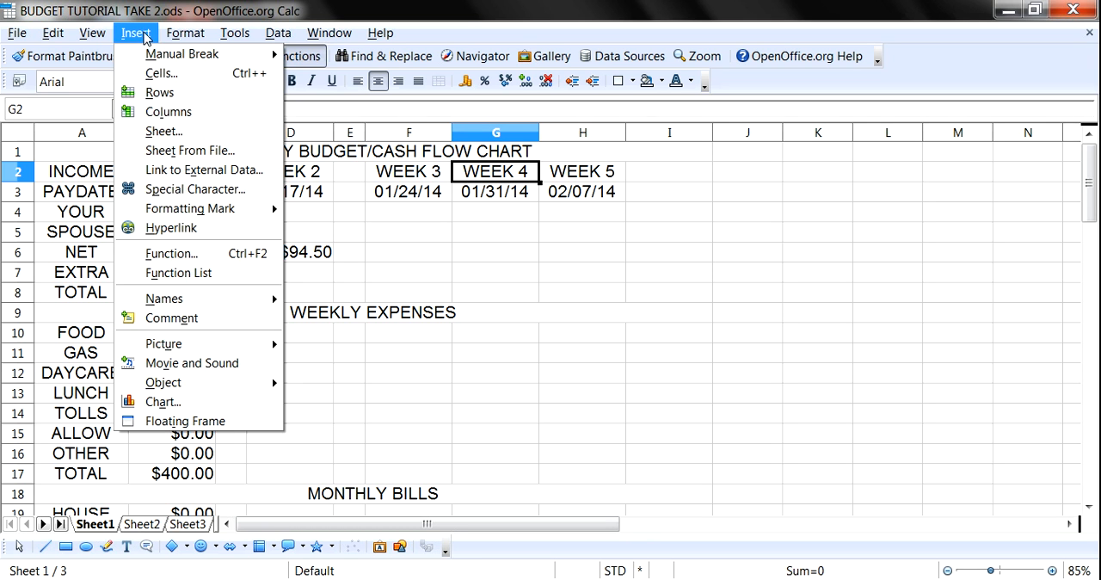
pyautogui.click(160, 110)
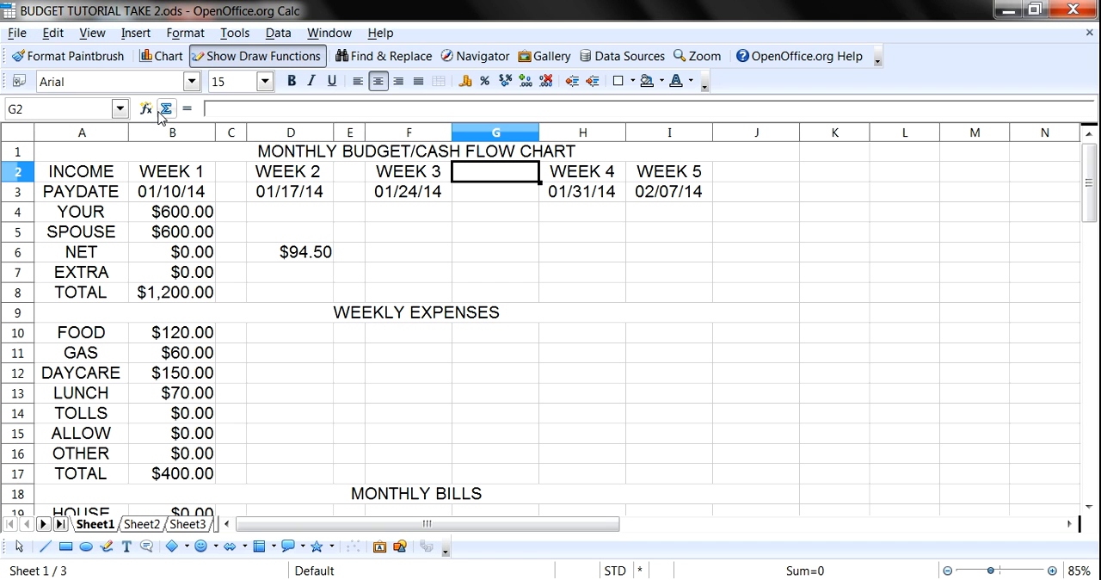
pyautogui.click(189, 35)
pyautogui.moveTo(206, 120)
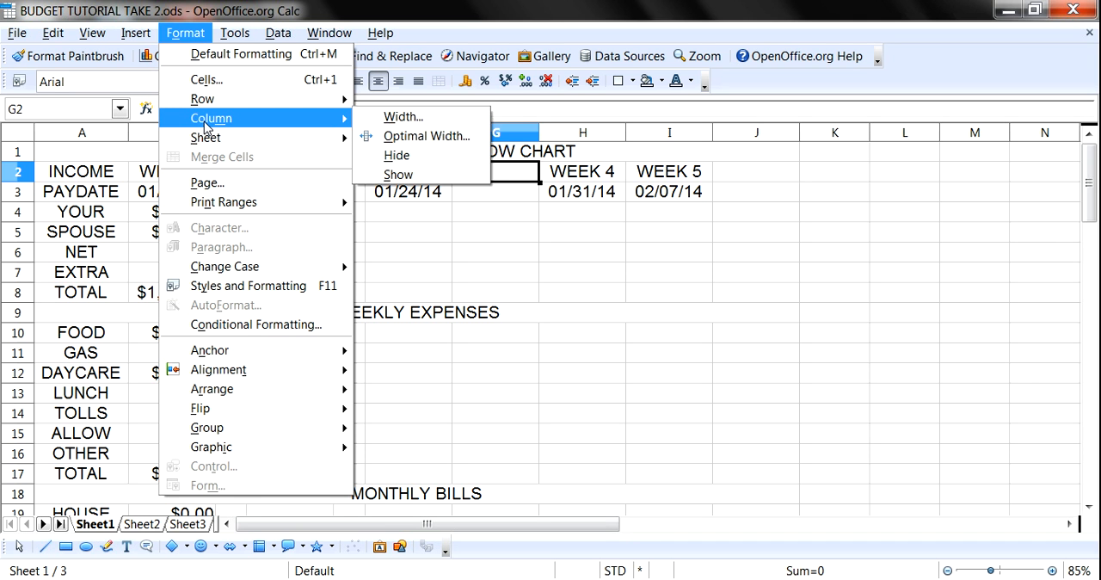
pyautogui.click(394, 118)
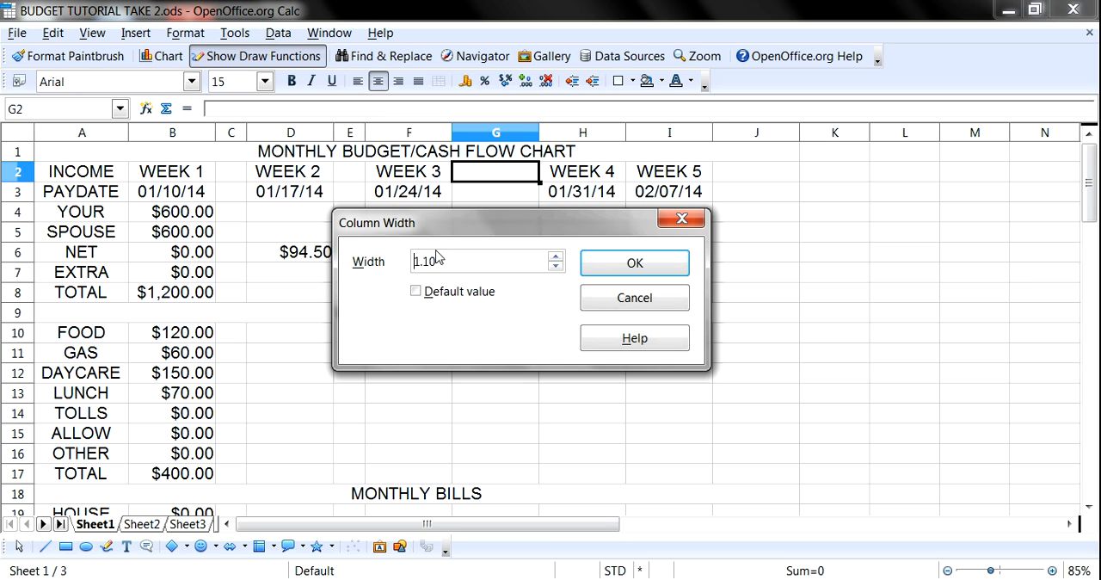
pyautogui.moveTo(445, 259); pyautogui.dragTo(397, 261)
pyautogui.write('.40')
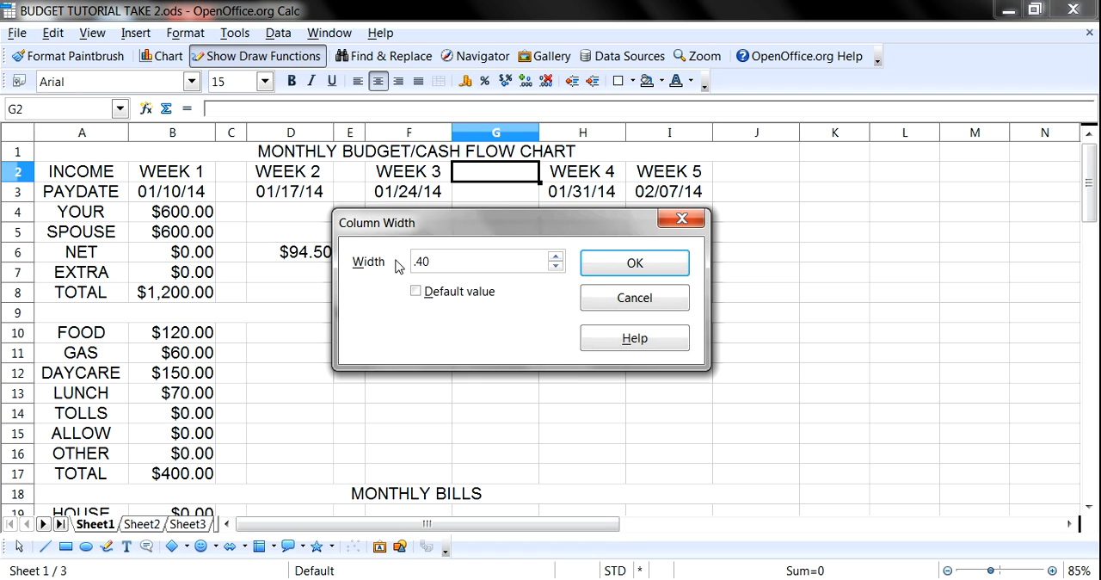
pyautogui.click(641, 267)
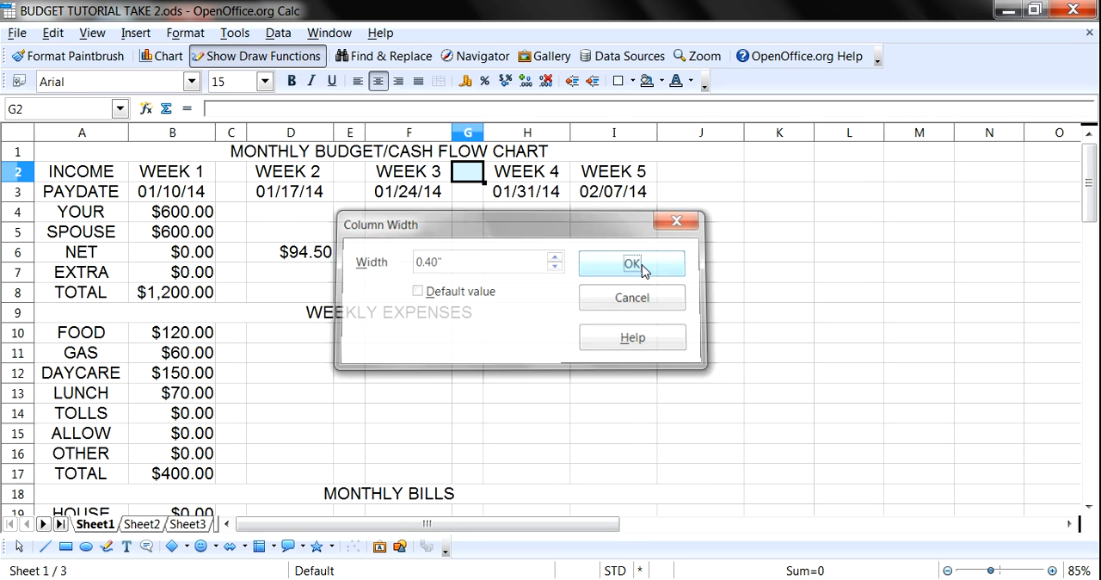
# - Insert an empty spacer column before WEEK 5 and set its width to 0.40 inches
pyautogui.click(607, 178)
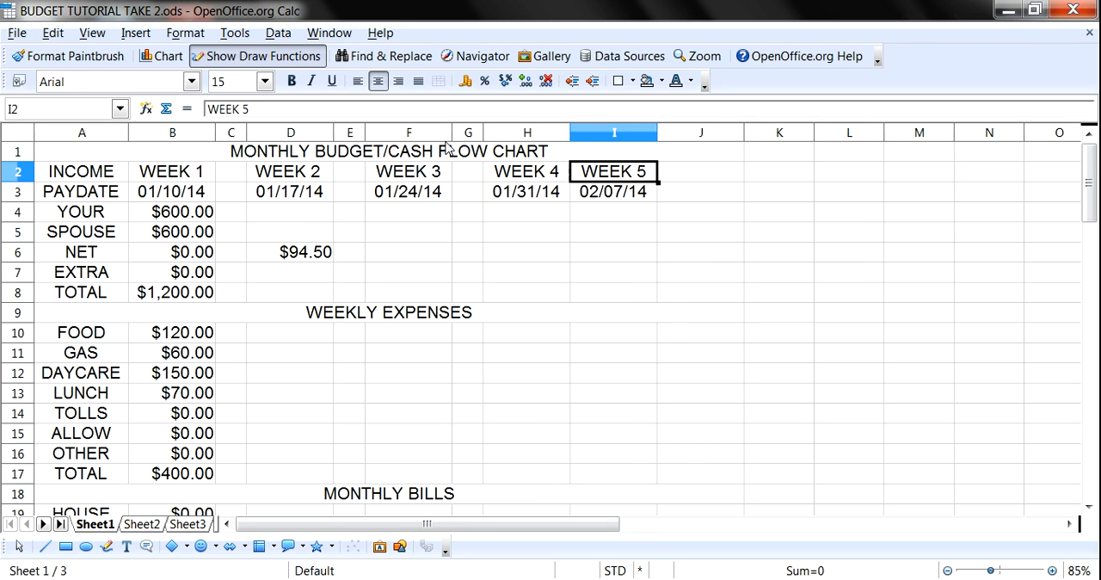
pyautogui.click(136, 33)
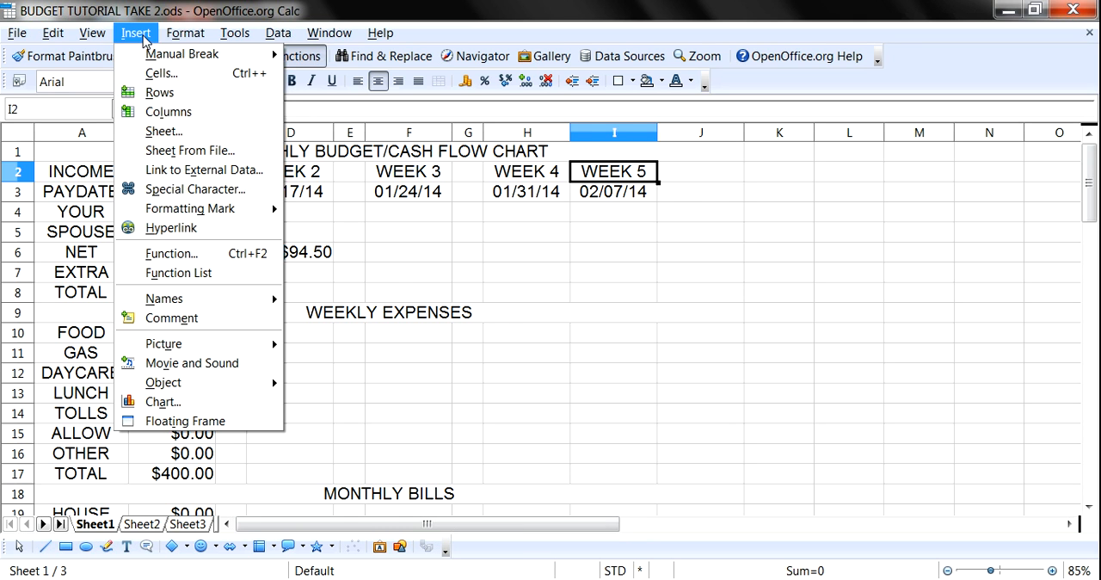
pyautogui.click(157, 114)
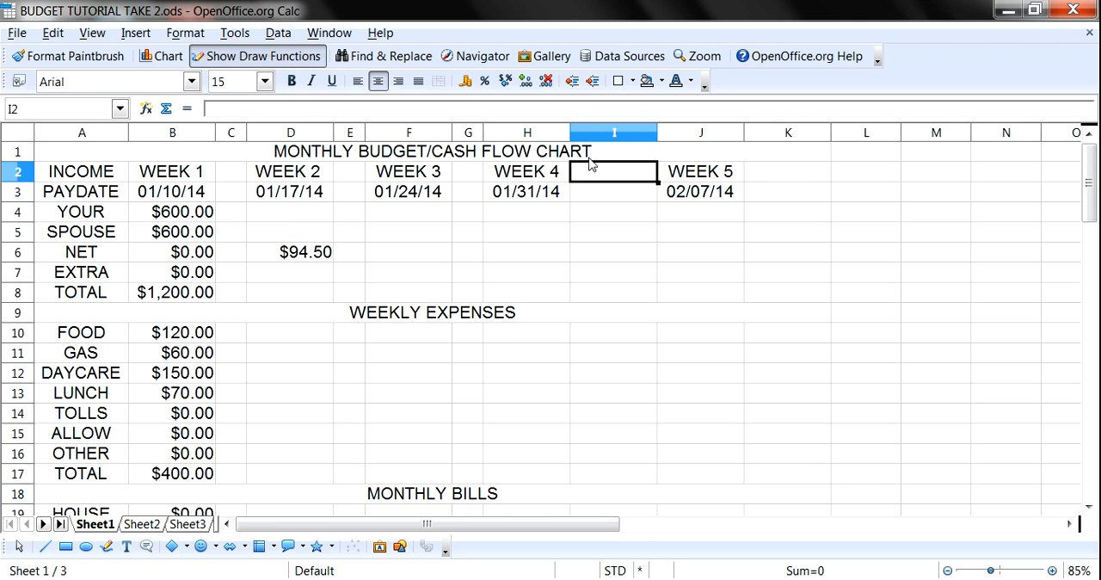
pyautogui.click(190, 34)
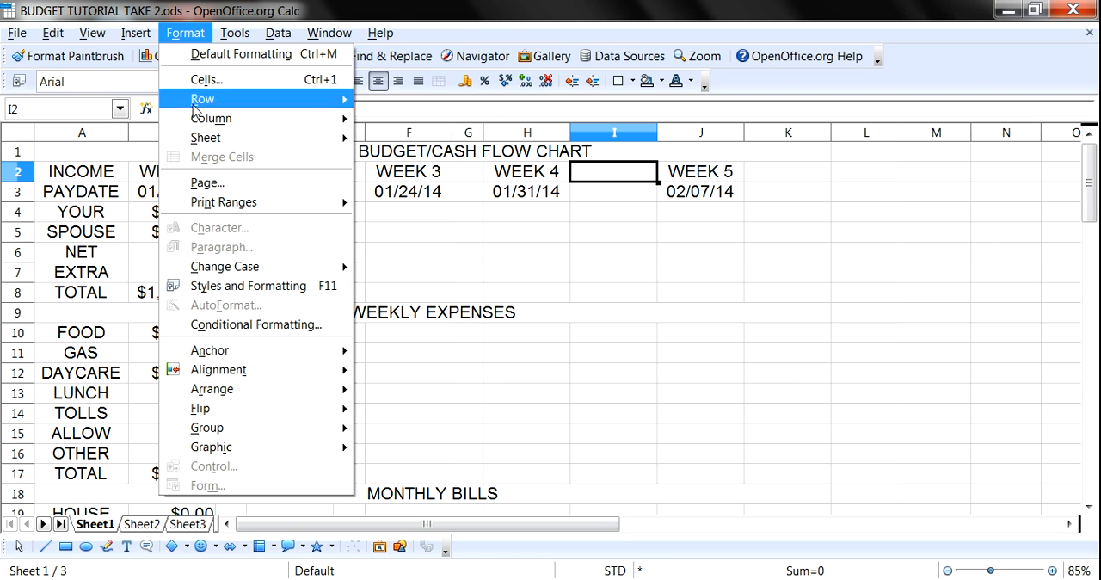
pyautogui.moveTo(327, 118)
pyautogui.click(389, 119)
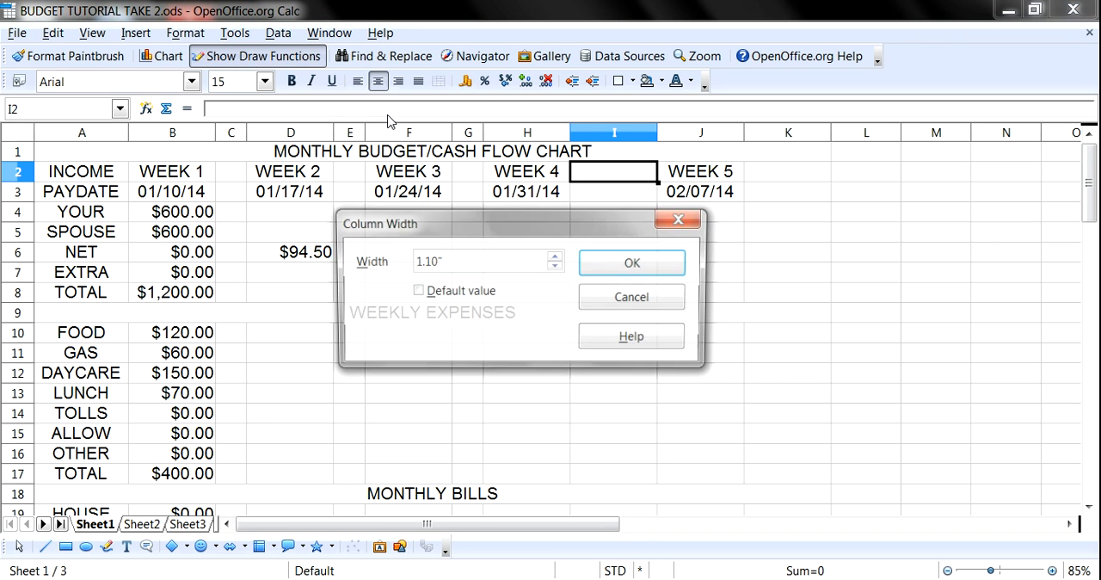
pyautogui.moveTo(441, 261); pyautogui.dragTo(394, 259)
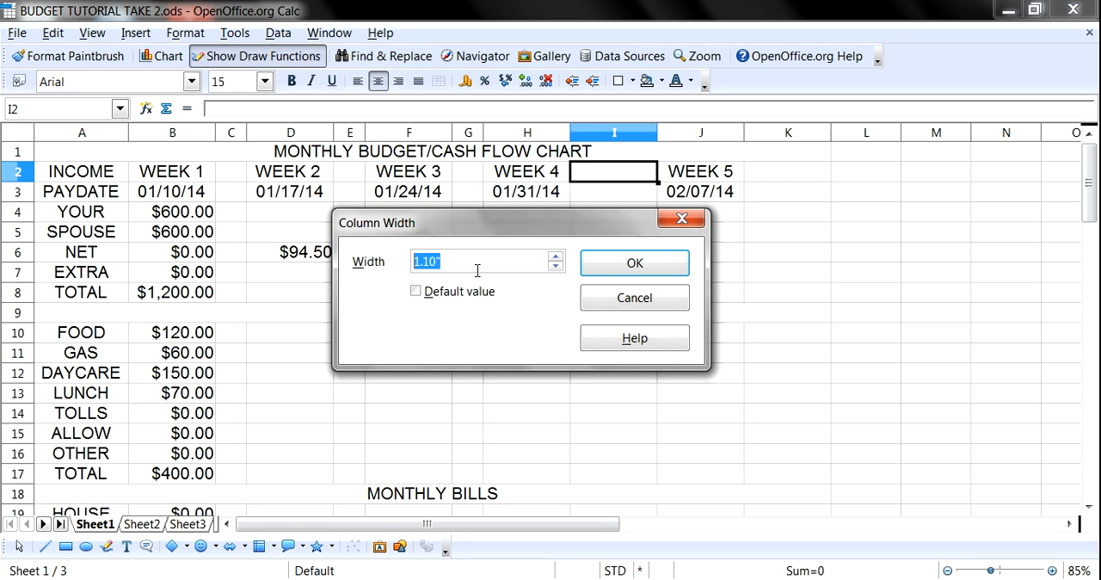
pyautogui.write('.40')
pyautogui.click(641, 274)
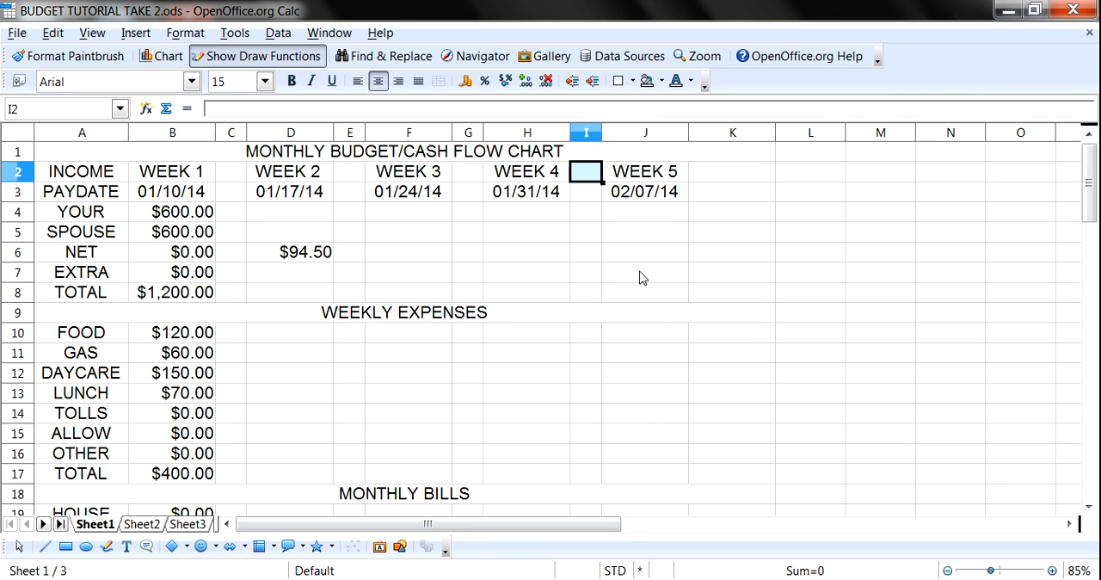
# - Insert an empty spacer column right after WEEK 5 and set its width to 0.40 inches
pyautogui.click(737, 153)
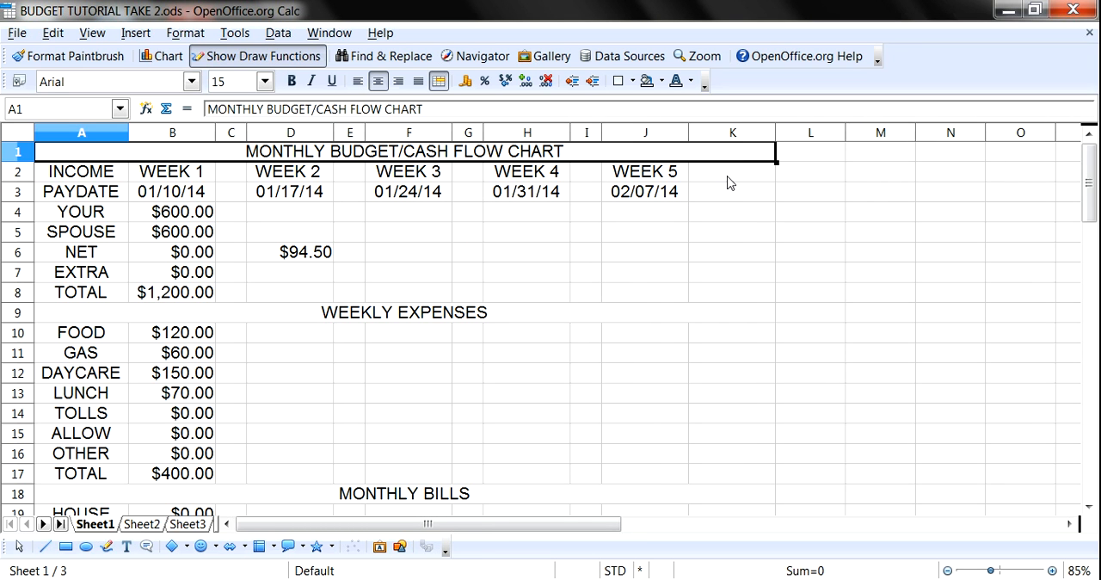
pyautogui.click(728, 180)
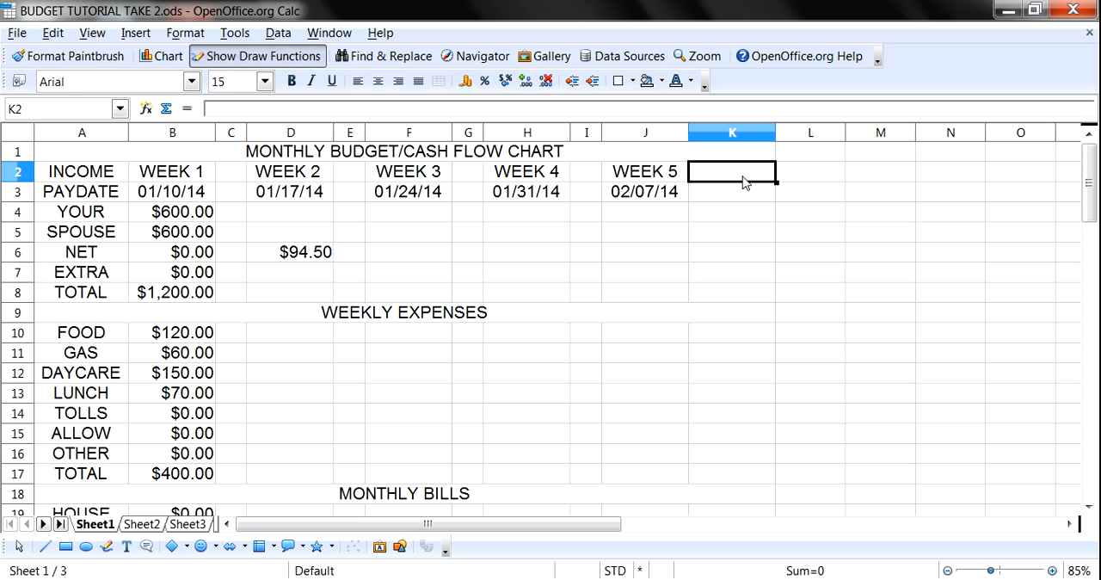
pyautogui.click(129, 32)
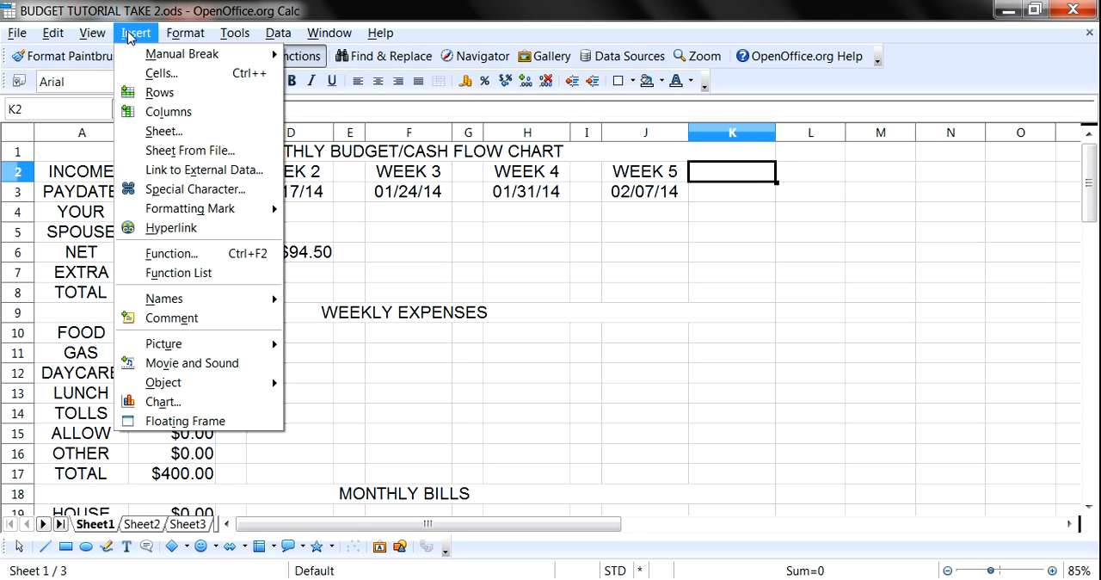
pyautogui.click(159, 112)
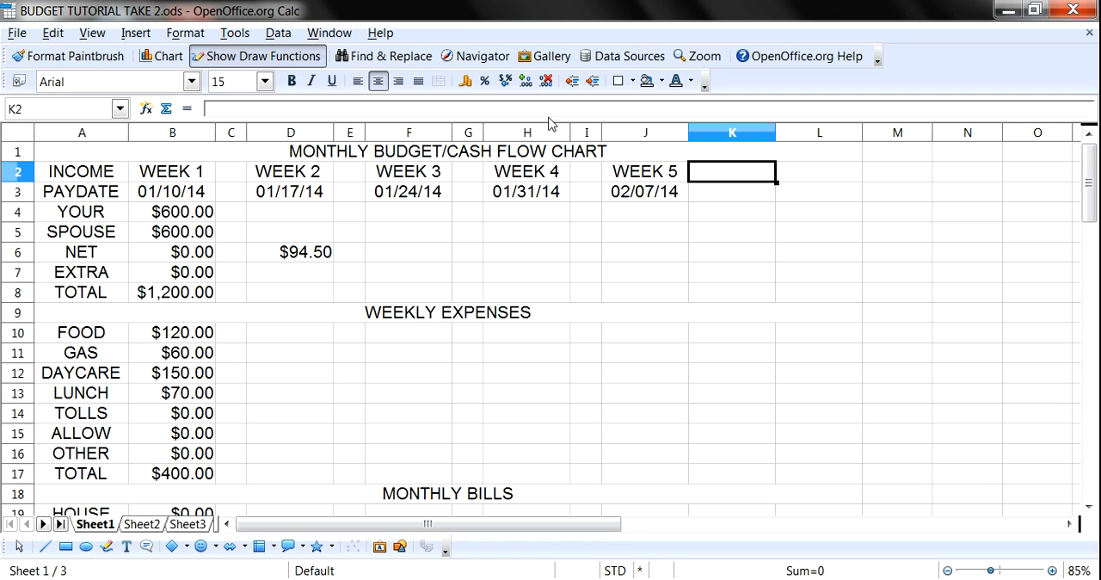
pyautogui.click(185, 33)
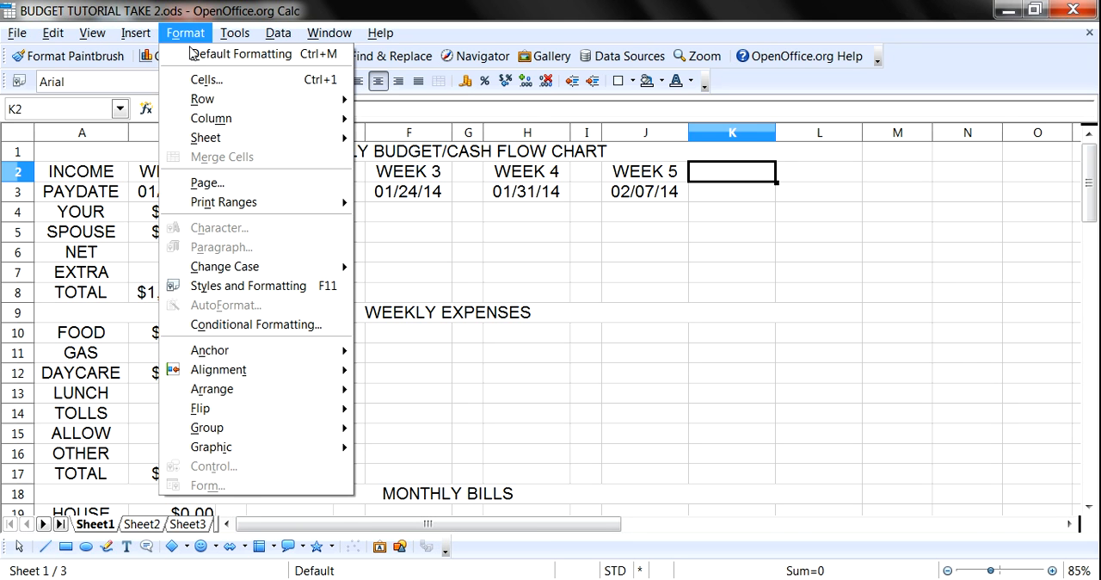
pyautogui.moveTo(203, 118)
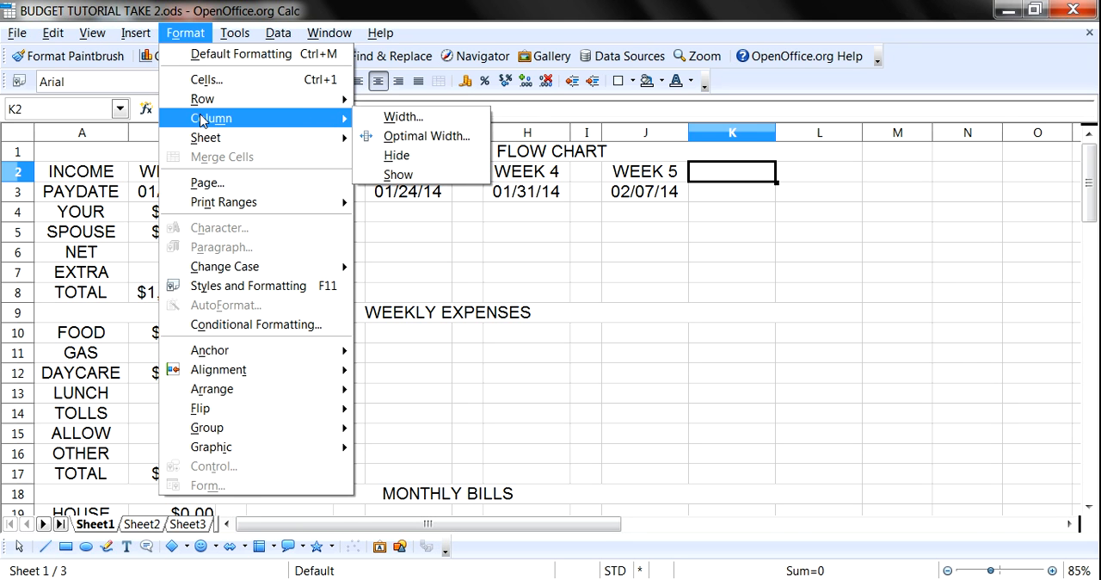
pyautogui.click(412, 115)
pyautogui.moveTo(444, 261); pyautogui.dragTo(396, 272)
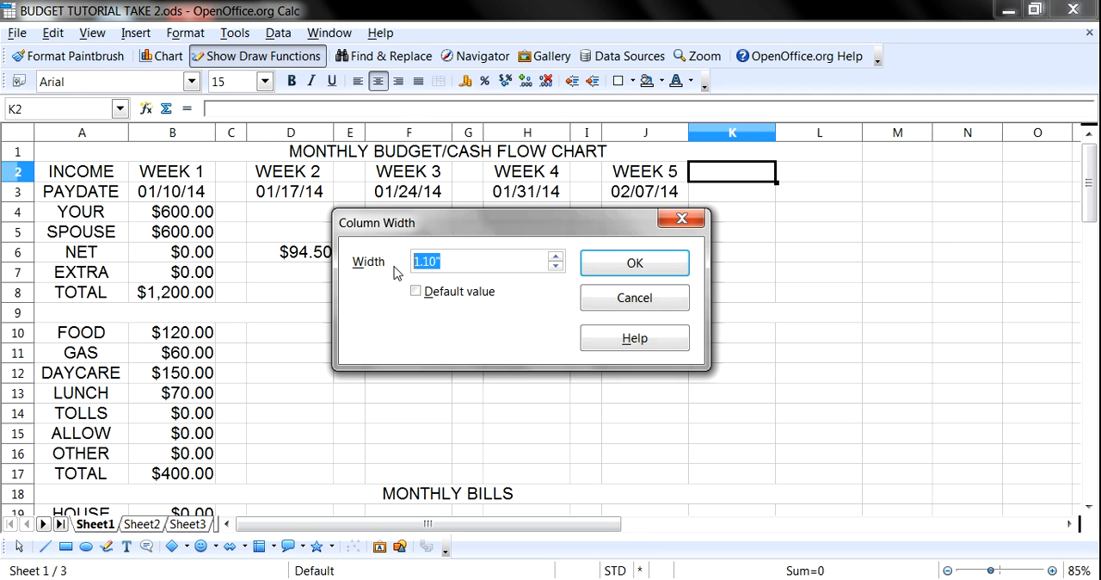
pyautogui.write('.40')
pyautogui.click(605, 270)
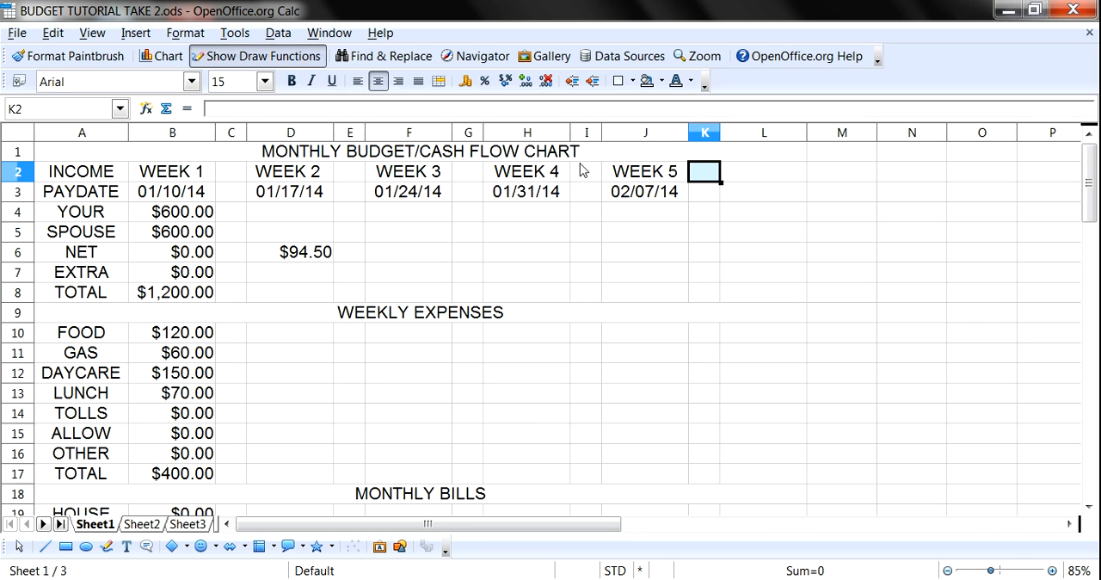
# - Enter the WEEK 2 income amounts: 655 for YOUR and 610 for SPOUSE
pyautogui.scroll(-2, 485, 267)
pyautogui.scroll(2, 484, 268)
pyautogui.scroll(-2, 266, 246)
pyautogui.scroll(2, 266, 248)
pyautogui.click(293, 216)
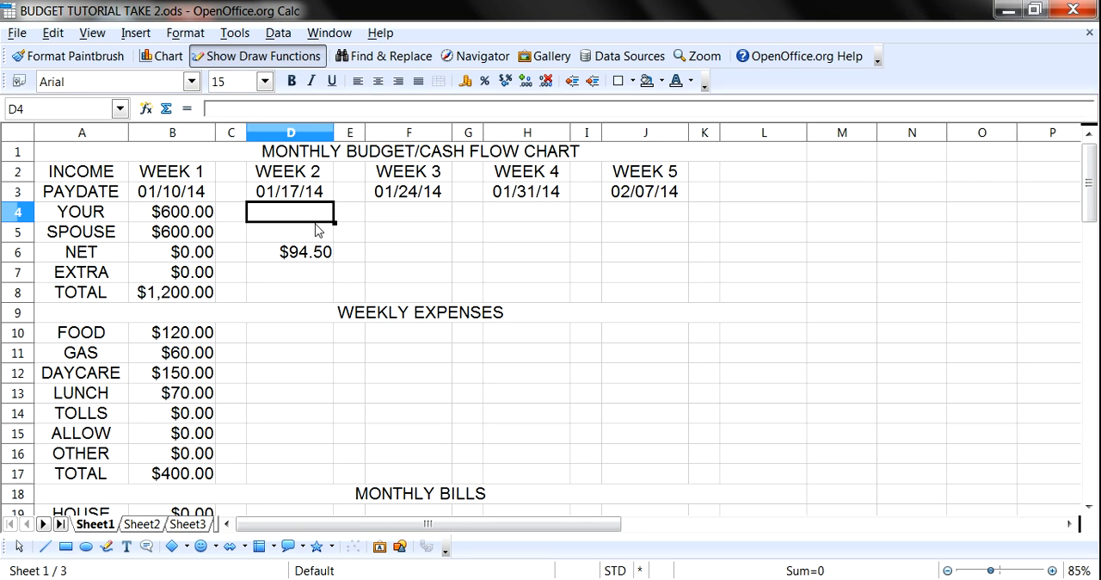
pyautogui.write('65')
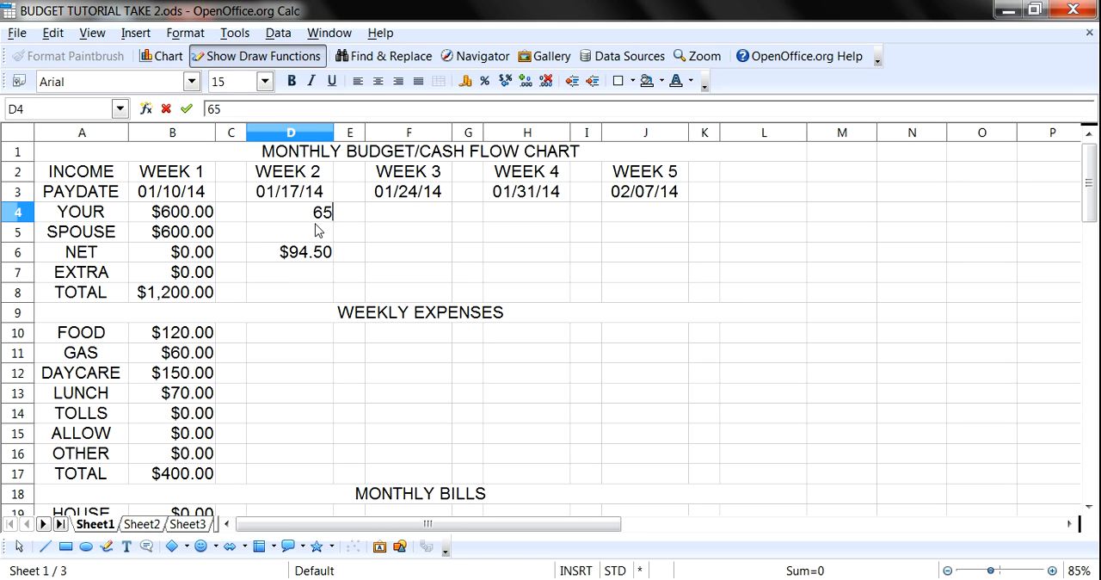
pyautogui.write('5')
pyautogui.press('Return')
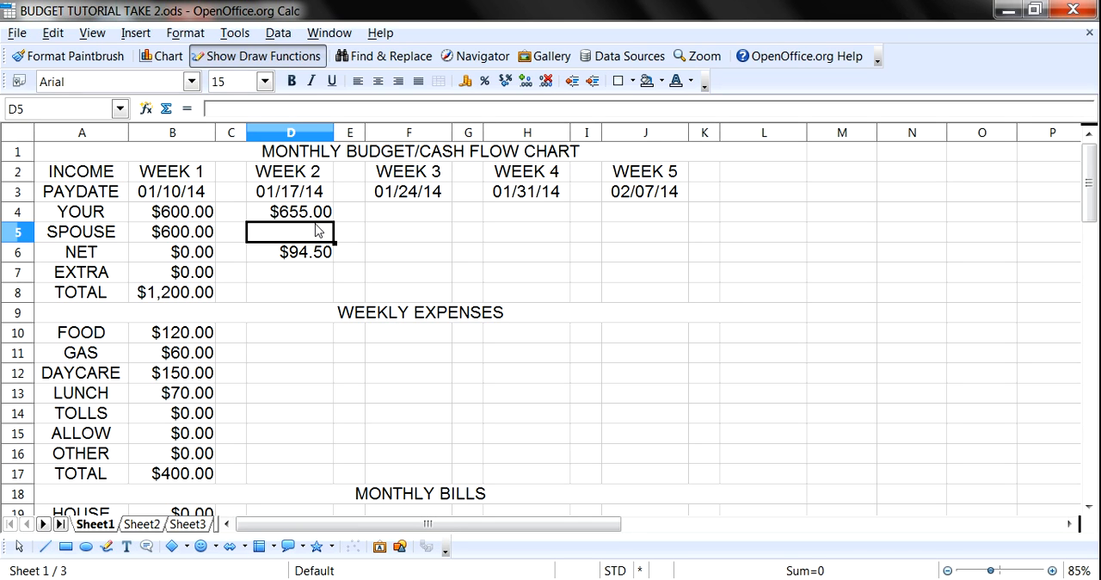
pyautogui.write('61')
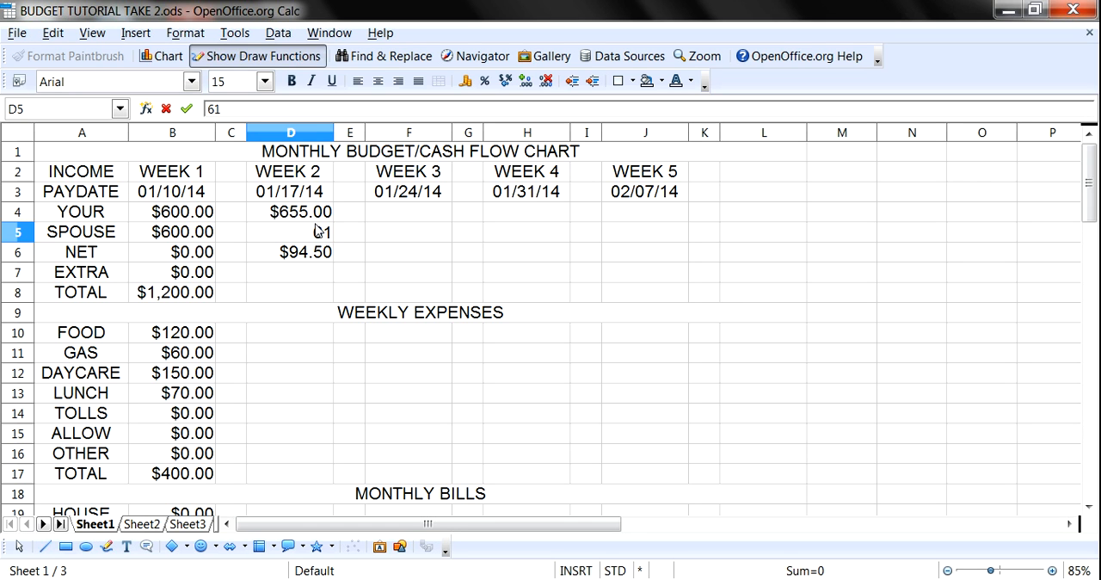
pyautogui.write('0')
pyautogui.press('Return')
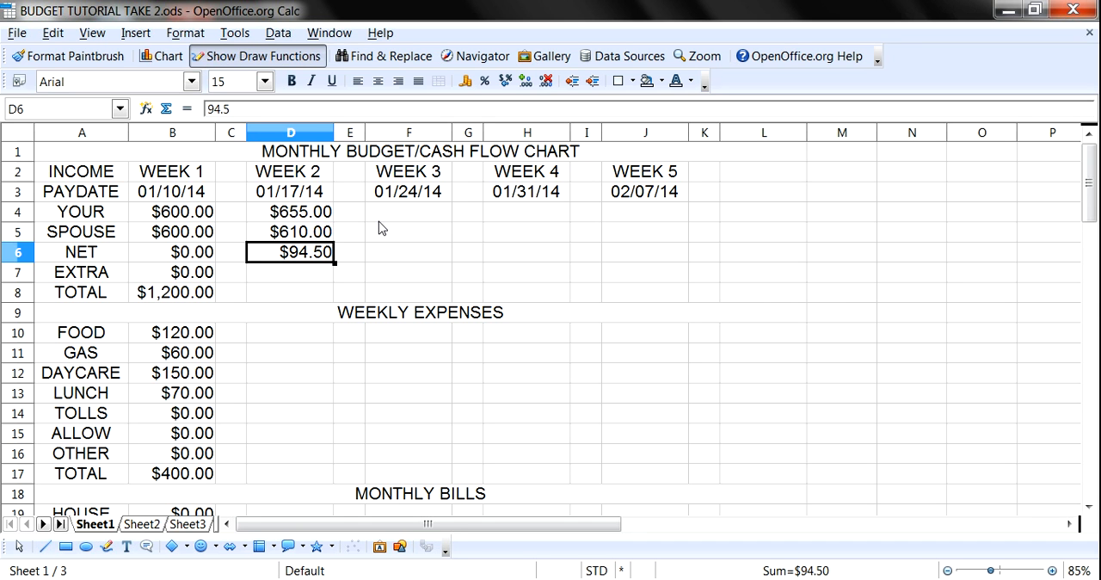
# - Check the WEEK 1 T.NET figure against the WEEK 2 NET carry-over, and enter 0 as the WEEK 2 EXTRA income
pyautogui.scroll(-17, 309, 276)
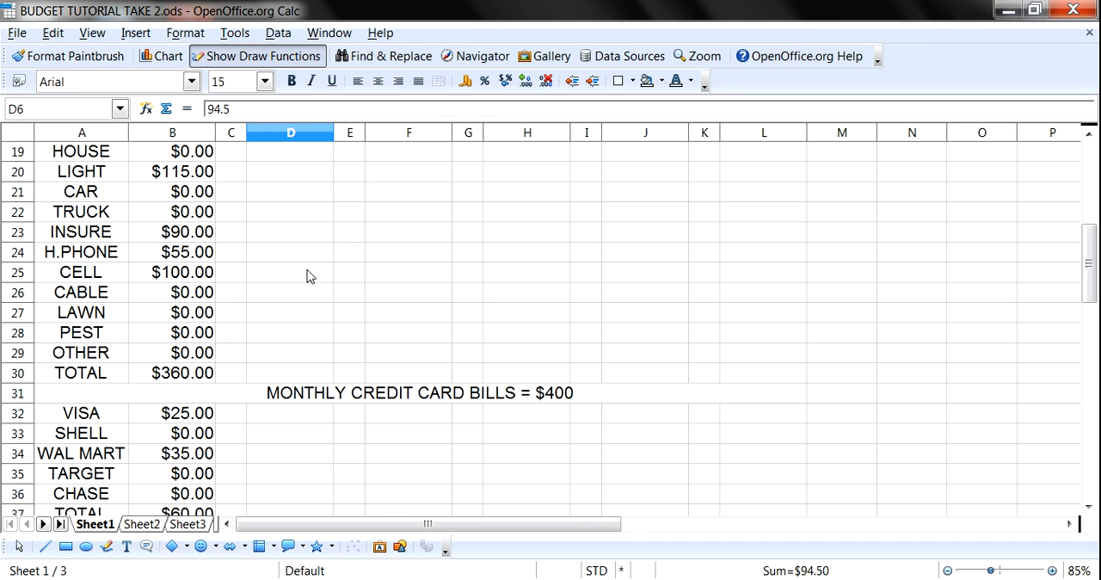
pyautogui.scroll(-6, 305, 276)
pyautogui.scroll(6, 306, 276)
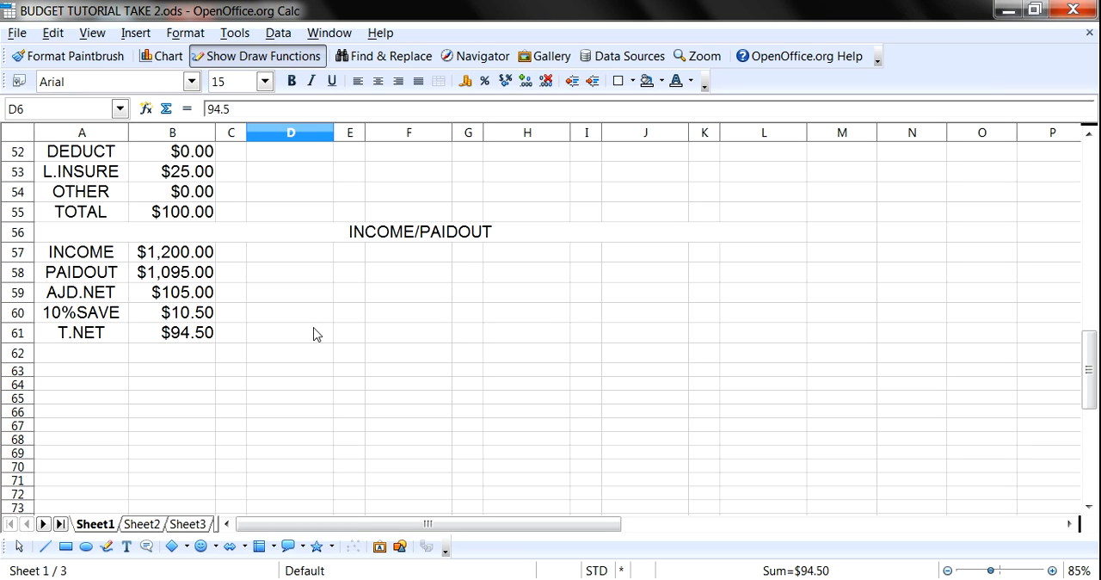
pyautogui.scroll(17, 314, 334)
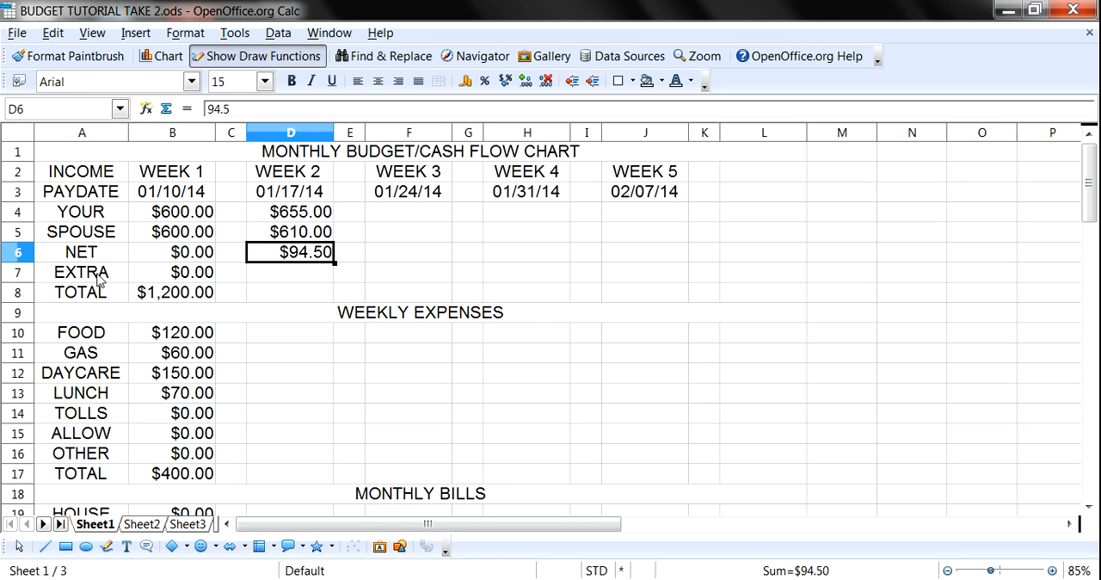
pyautogui.click(297, 278)
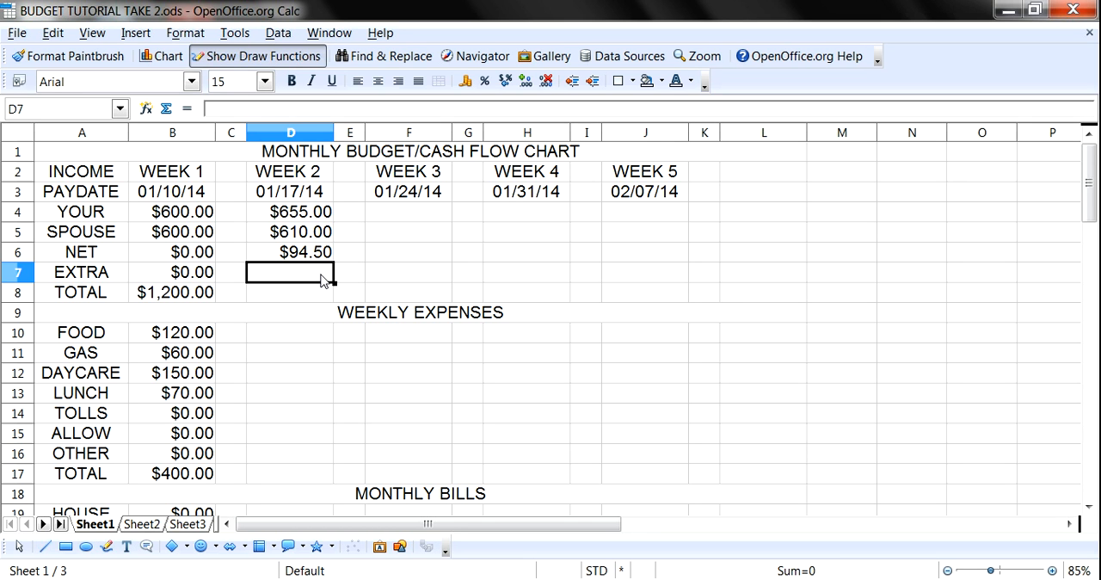
pyautogui.write('0')
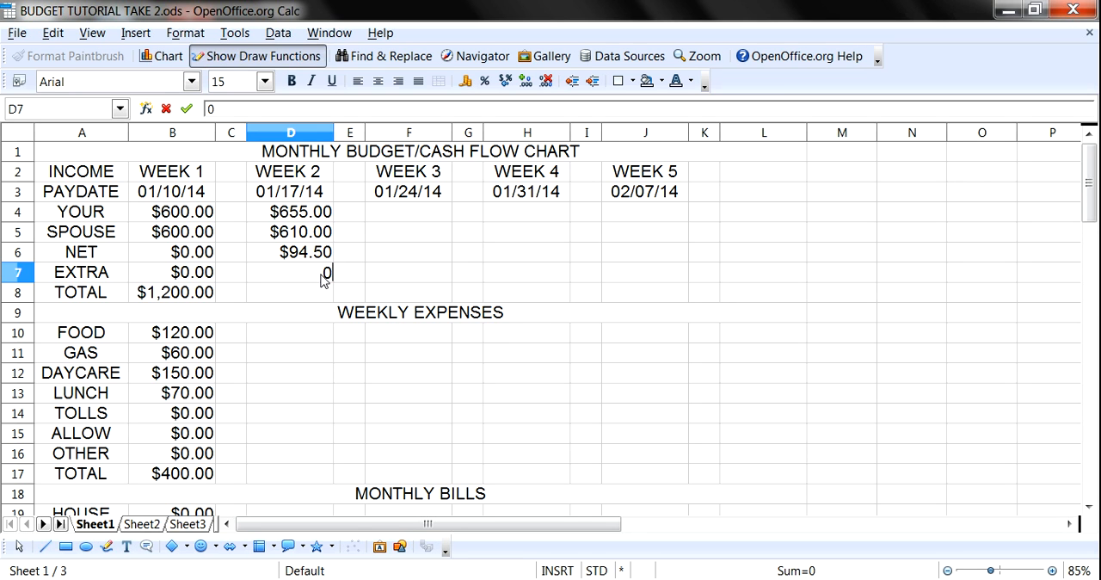
pyautogui.press('Return')
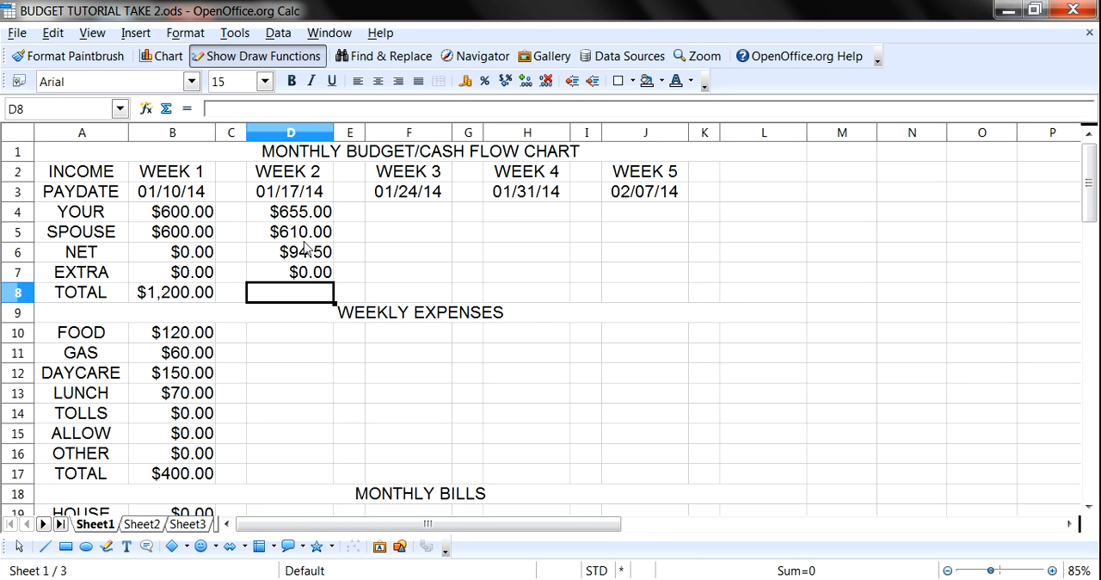
# - Total the WEEK 2 income in D8 by summing D4:D7
pyautogui.click(306, 220)
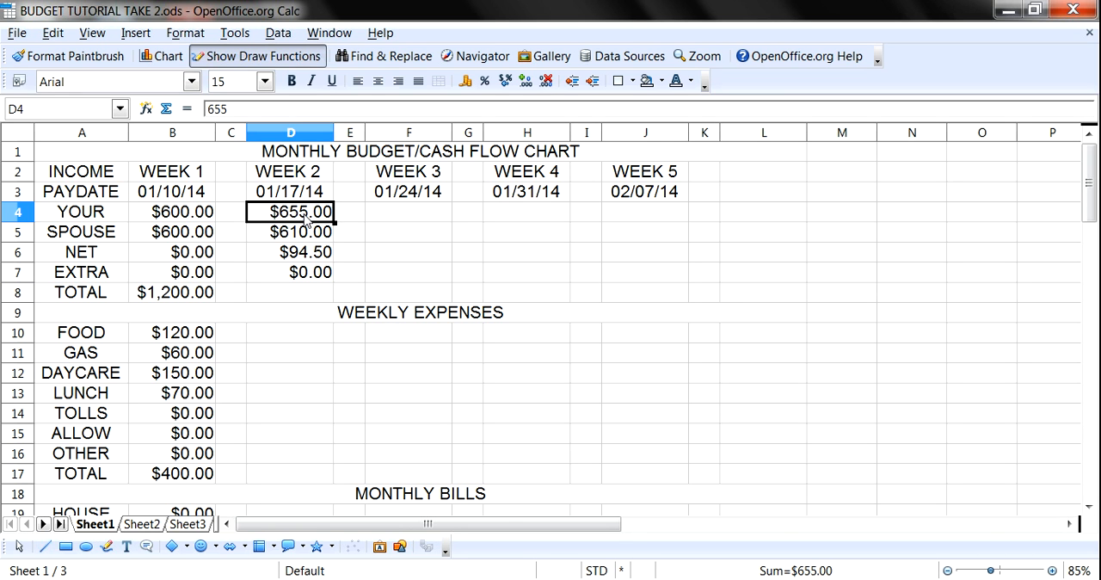
pyautogui.moveTo(305, 220); pyautogui.dragTo(308, 273)
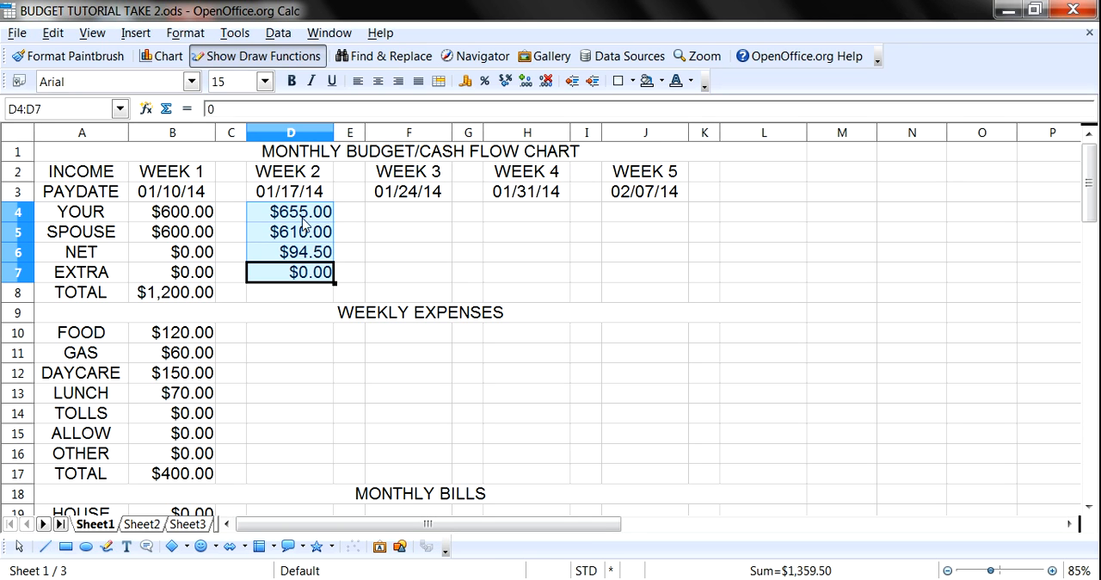
pyautogui.click(166, 110)
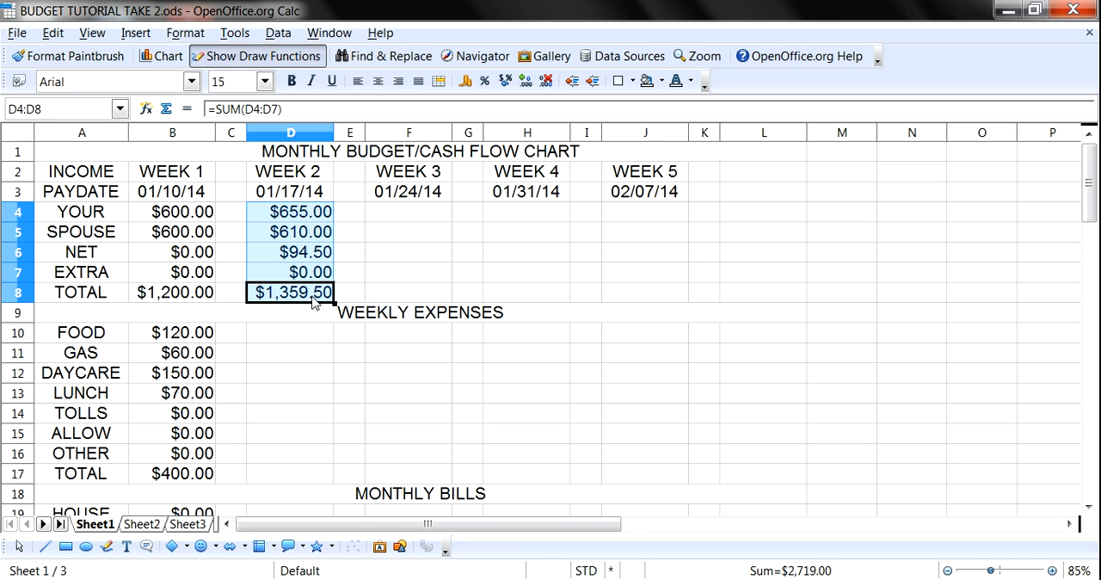
# - Enter the WEEK 2 weekly expenses: FOOD 120, GAS 60, DAYCARE 150 and LUNCH 70
pyautogui.click(277, 340)
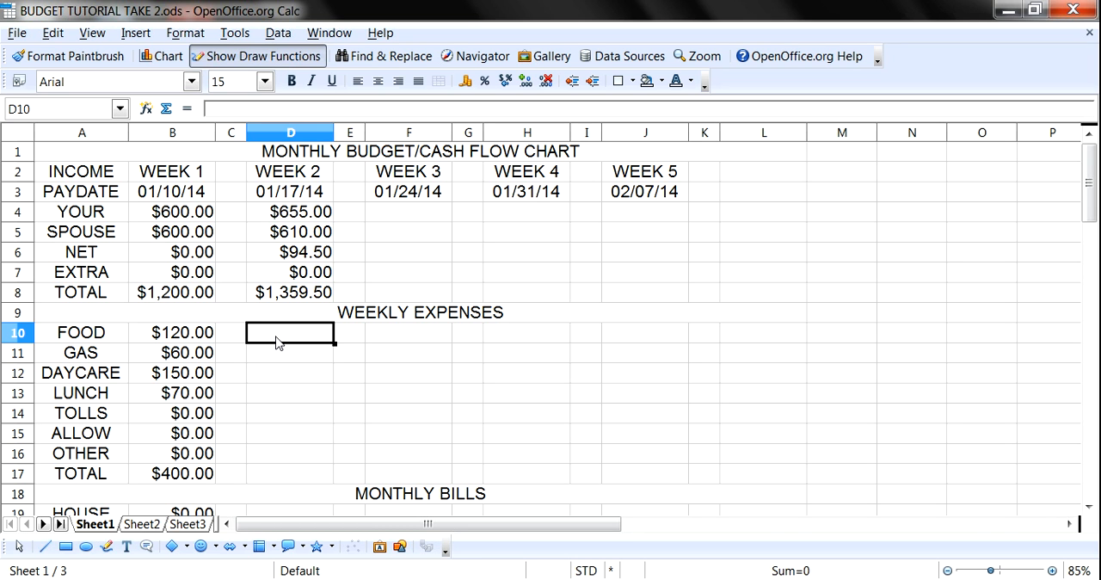
pyautogui.scroll(-2, 301, 378)
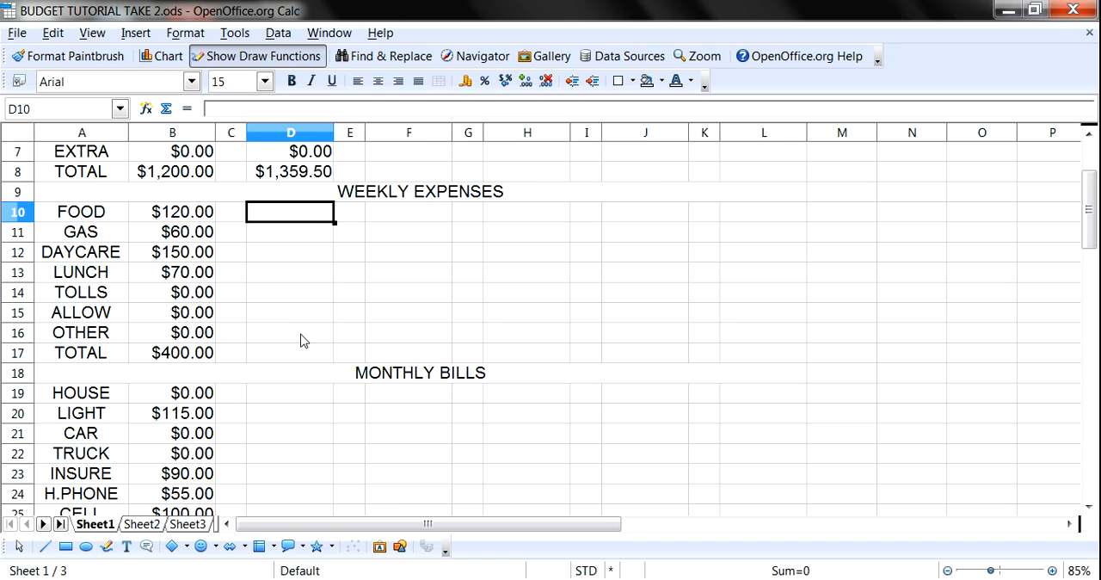
pyautogui.scroll(2, 301, 340)
pyautogui.scroll(-2, 288, 341)
pyautogui.write('120')
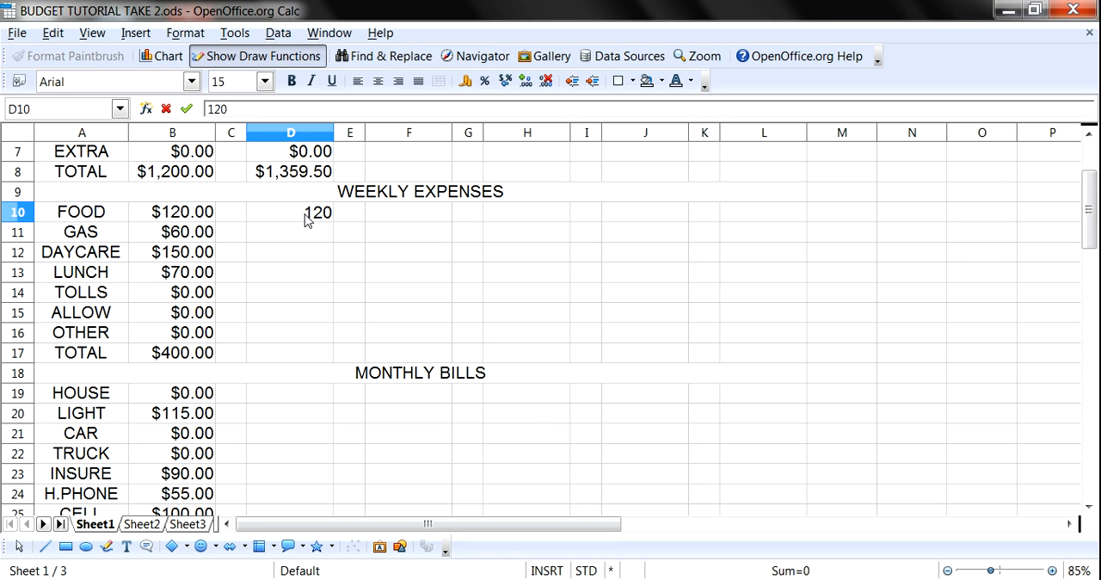
pyautogui.press('Return')
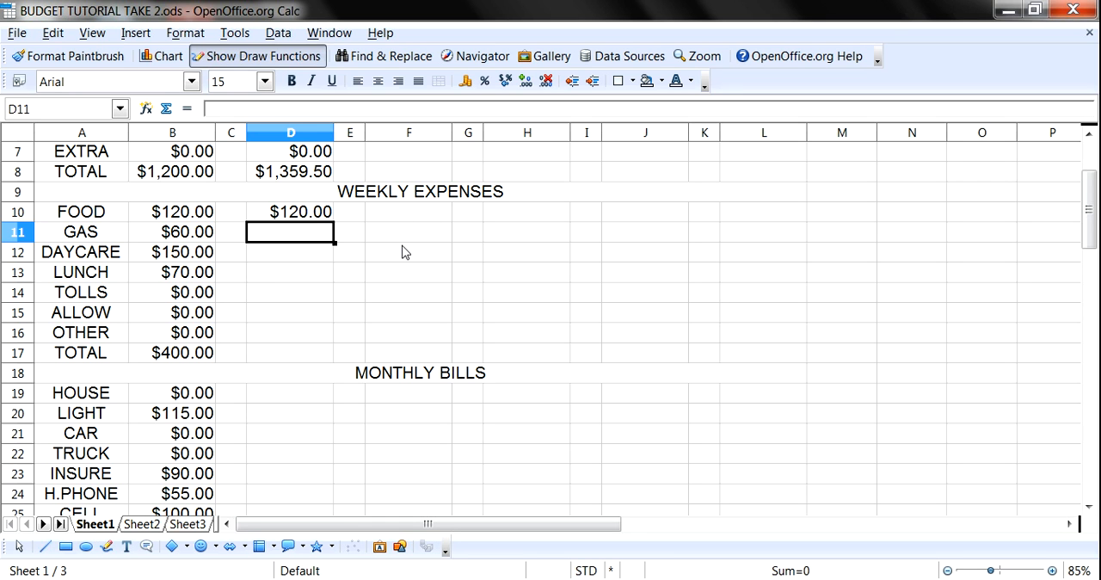
pyautogui.write('60')
pyautogui.press('Return')
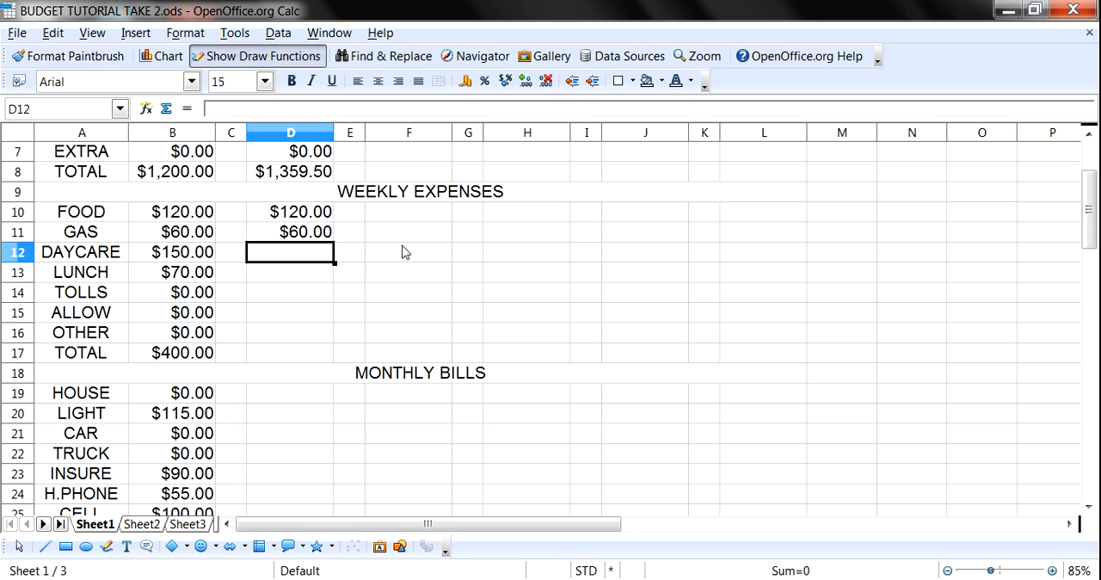
pyautogui.write('150')
pyautogui.press('Return')
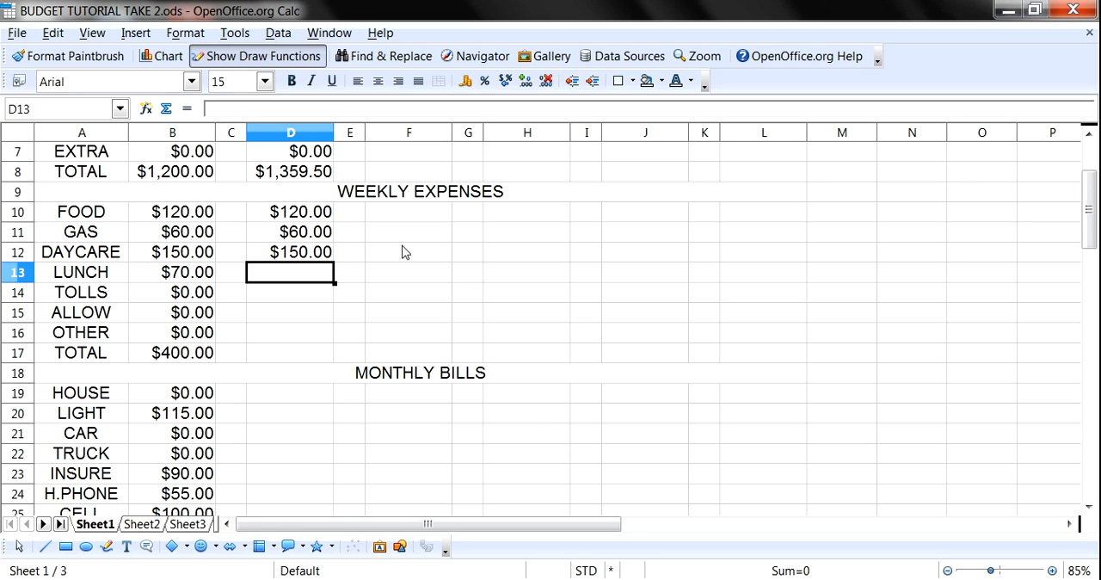
pyautogui.write('70')
pyautogui.press('Return')
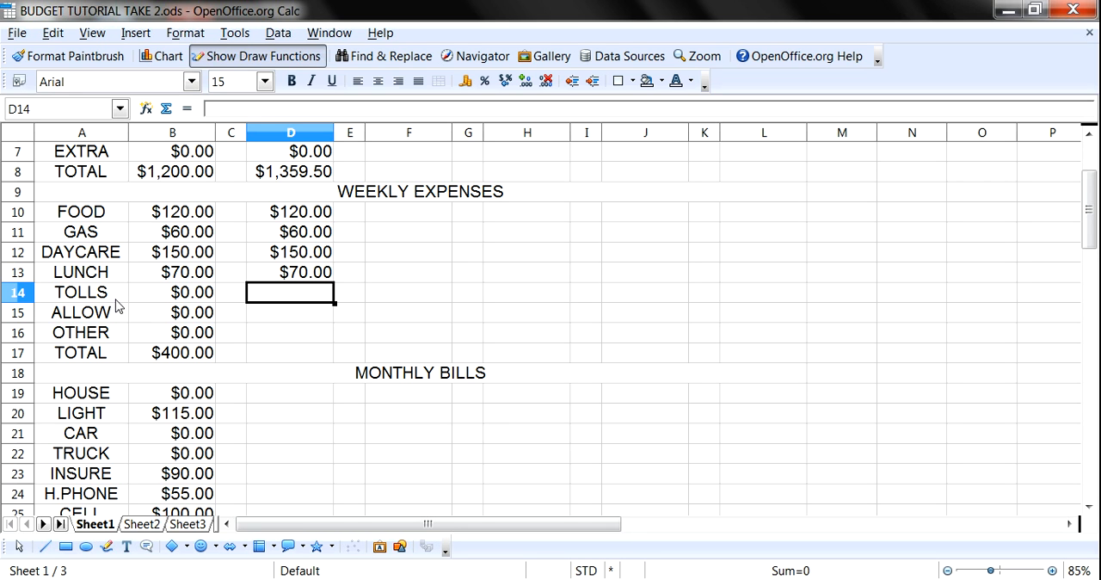
# - Set the WEEK 1 TOLLS expense to 20 and return to the WEEK 2 TOLLS cell
pyautogui.click(188, 301)
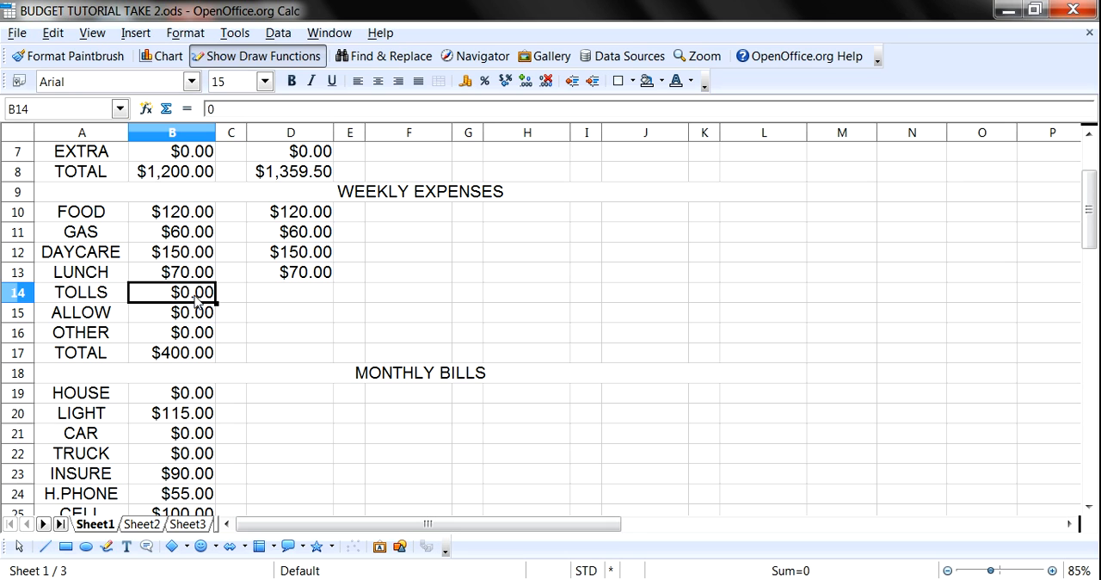
pyautogui.write('20')
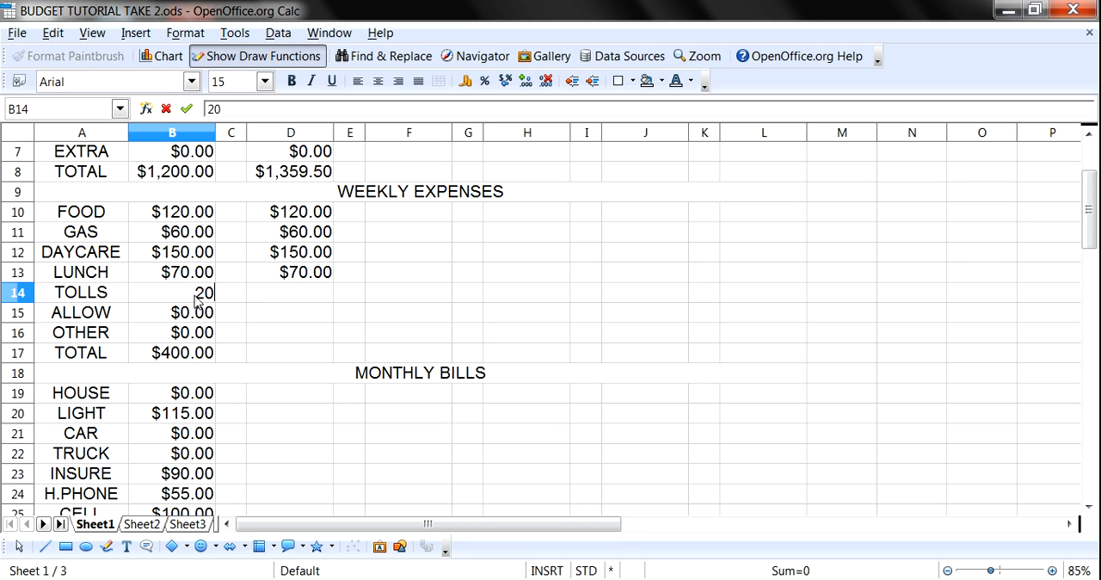
pyautogui.press('Tab')
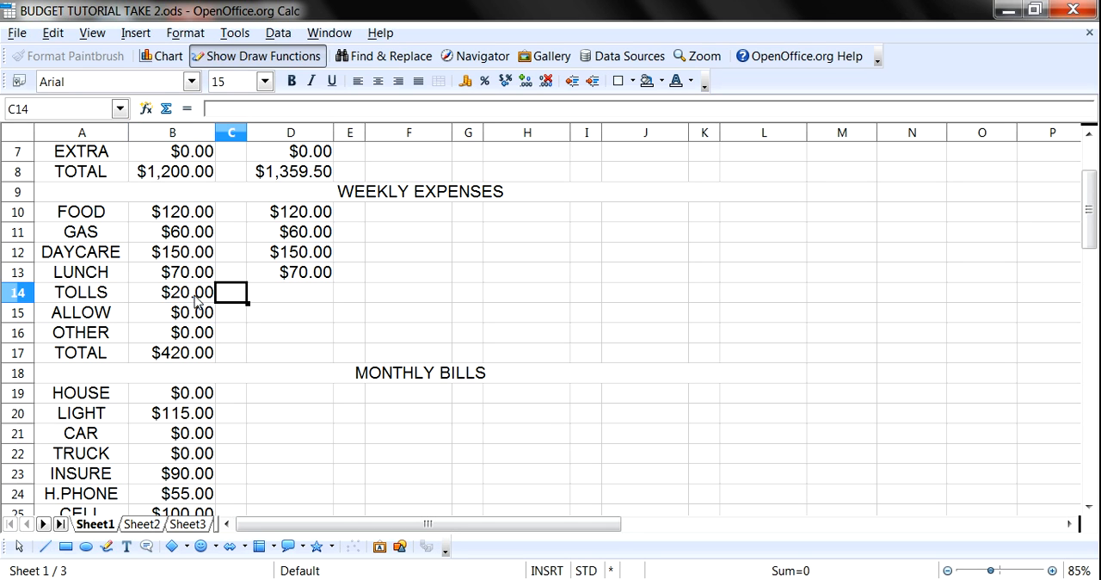
pyautogui.press('Tab')
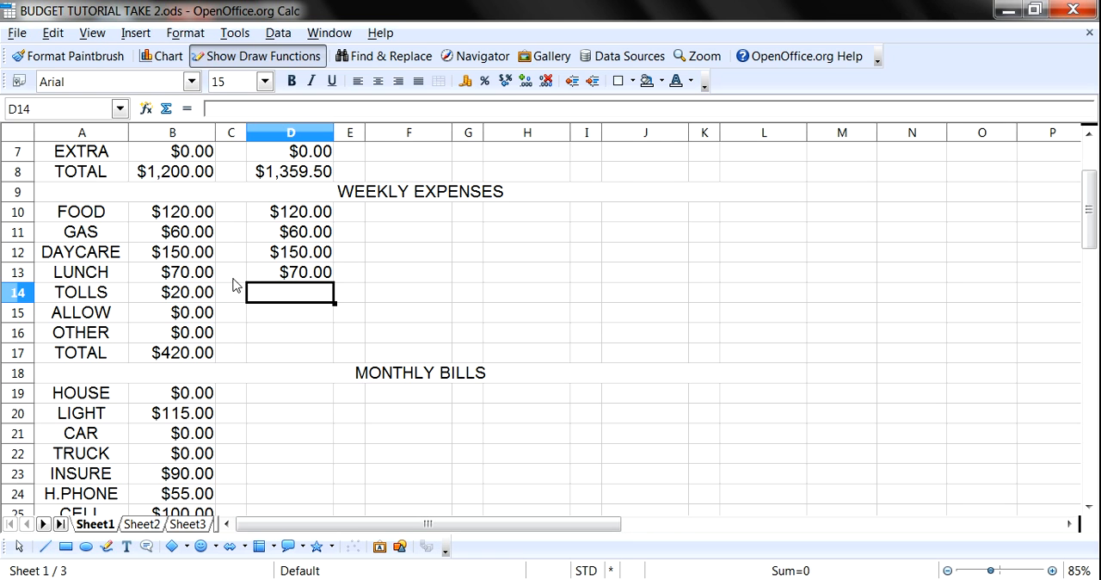
# - Update the WEEK 2 NET income to 76.50 to match the recalculated WEEK 1 T.NET
pyautogui.scroll(2, 292, 251)
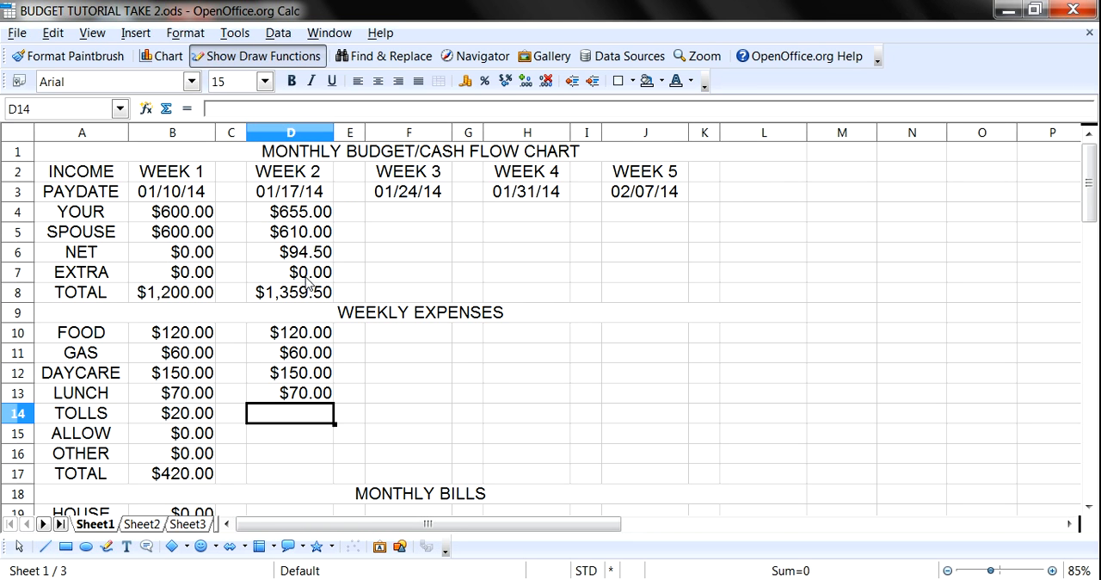
pyautogui.scroll(-19, 303, 286)
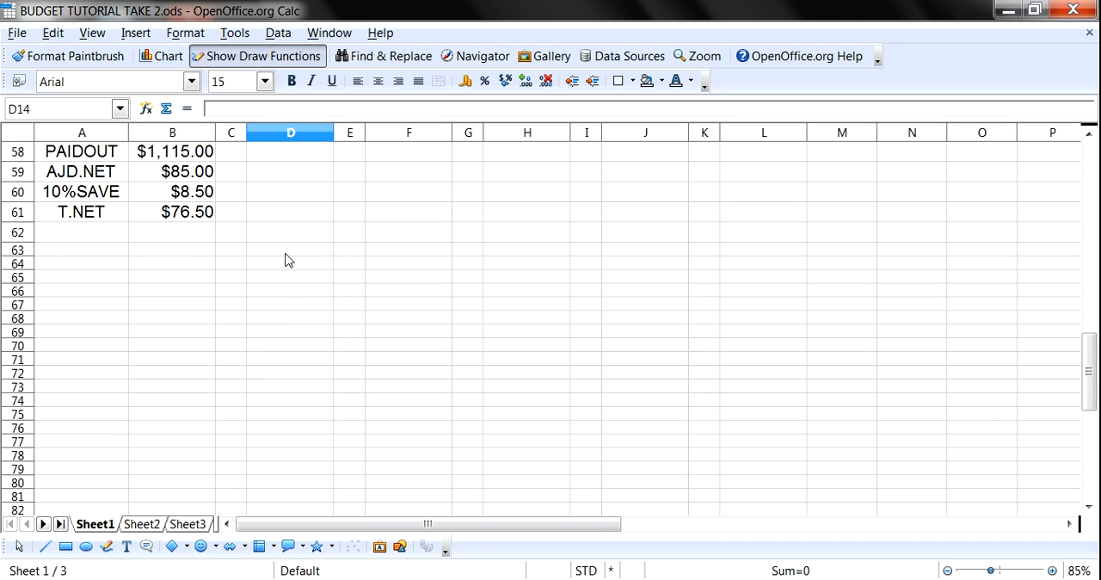
pyautogui.scroll(17, 298, 254)
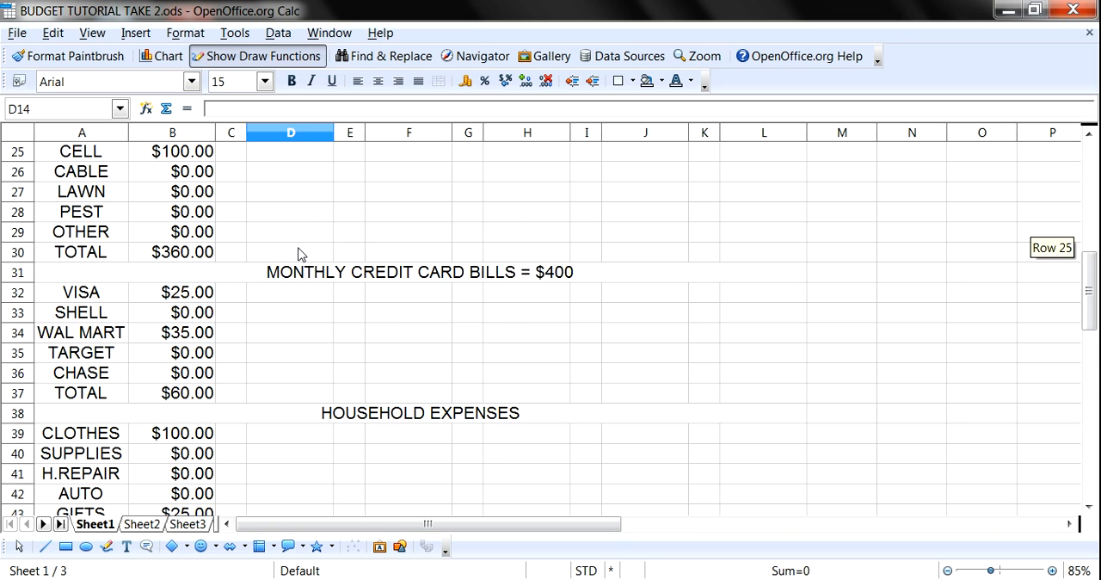
pyautogui.scroll(2, 299, 252)
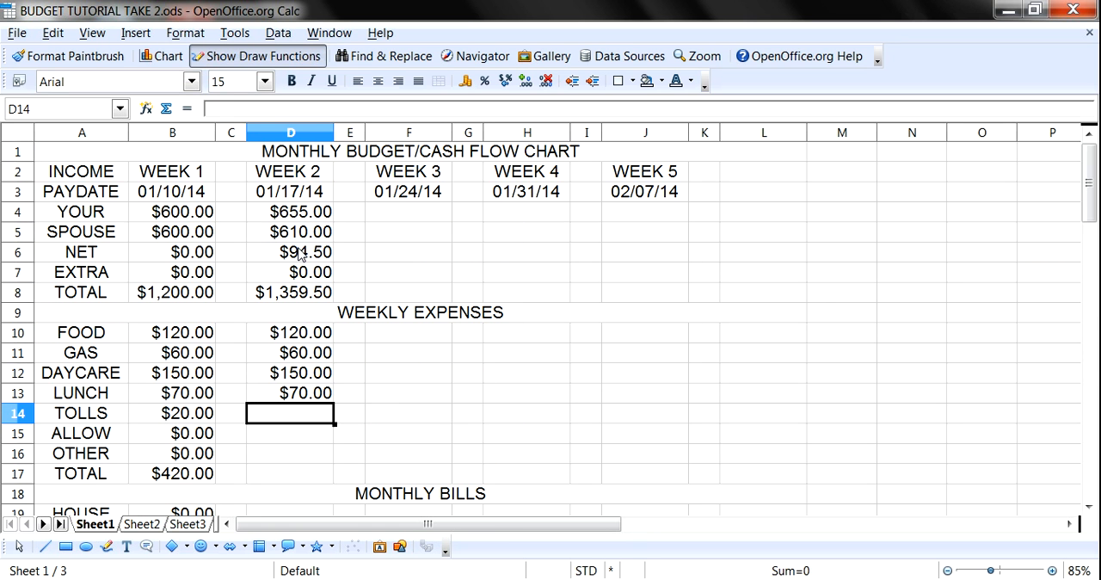
pyautogui.click(306, 252)
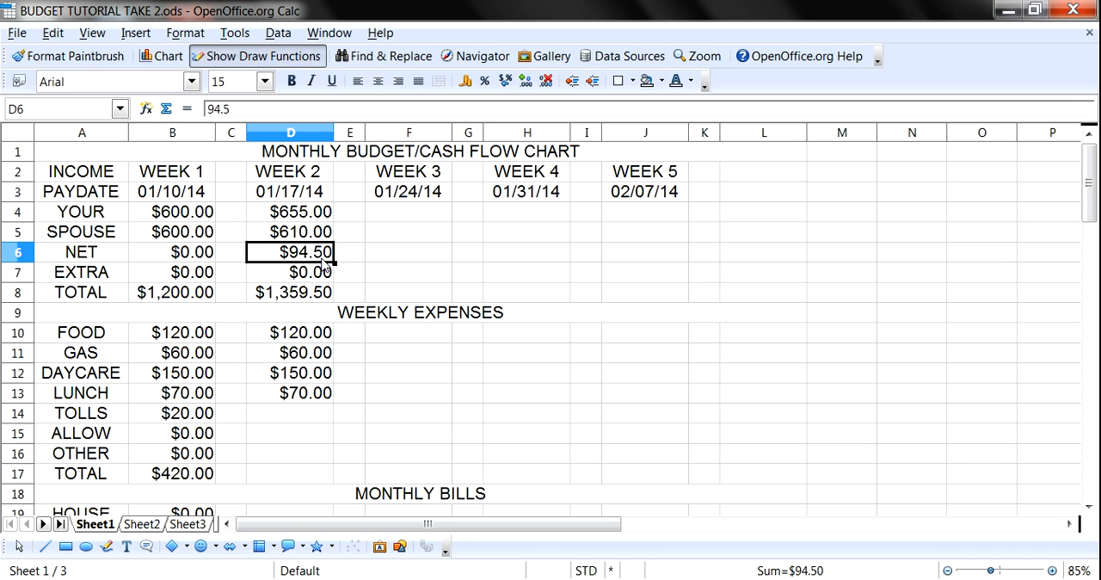
pyautogui.write('76.50')
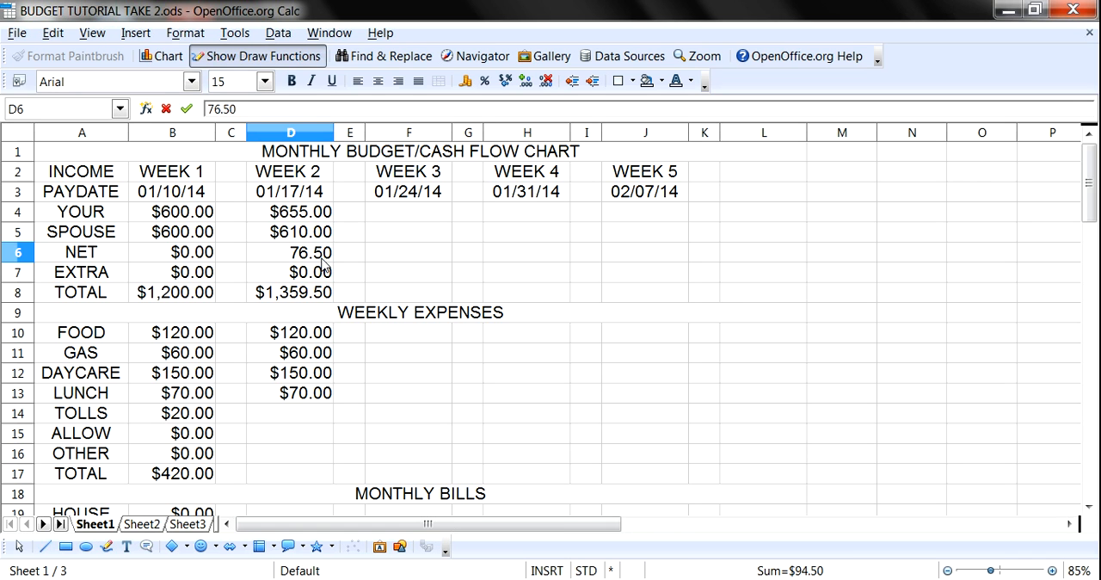
pyautogui.press('Return')
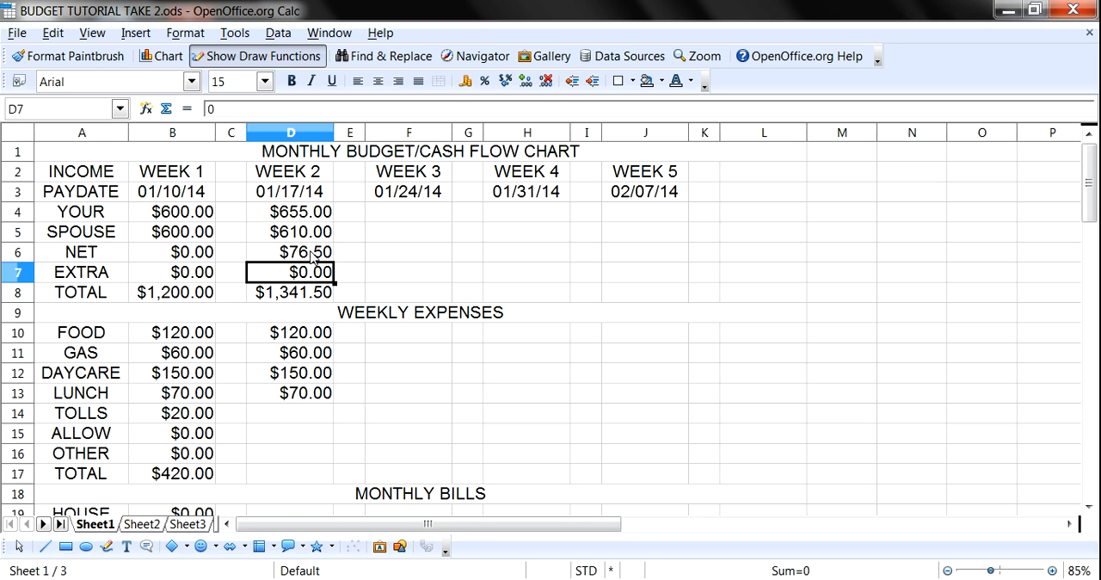
# - Enter 20 as the WEEK 2 TOLLS expense
pyautogui.scroll(-2, 306, 258)
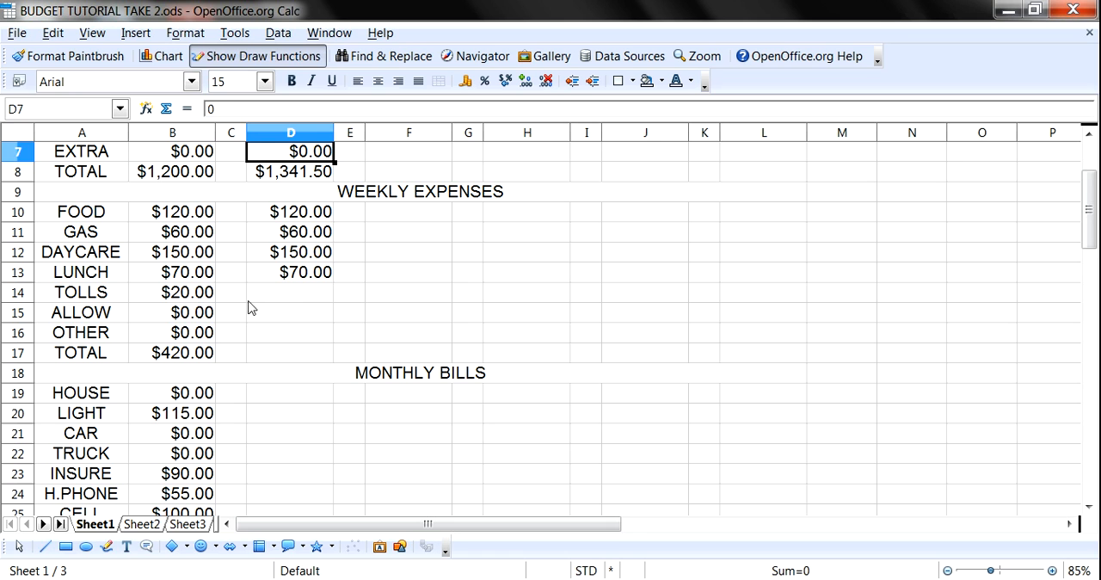
pyautogui.click(282, 299)
pyautogui.write('20')
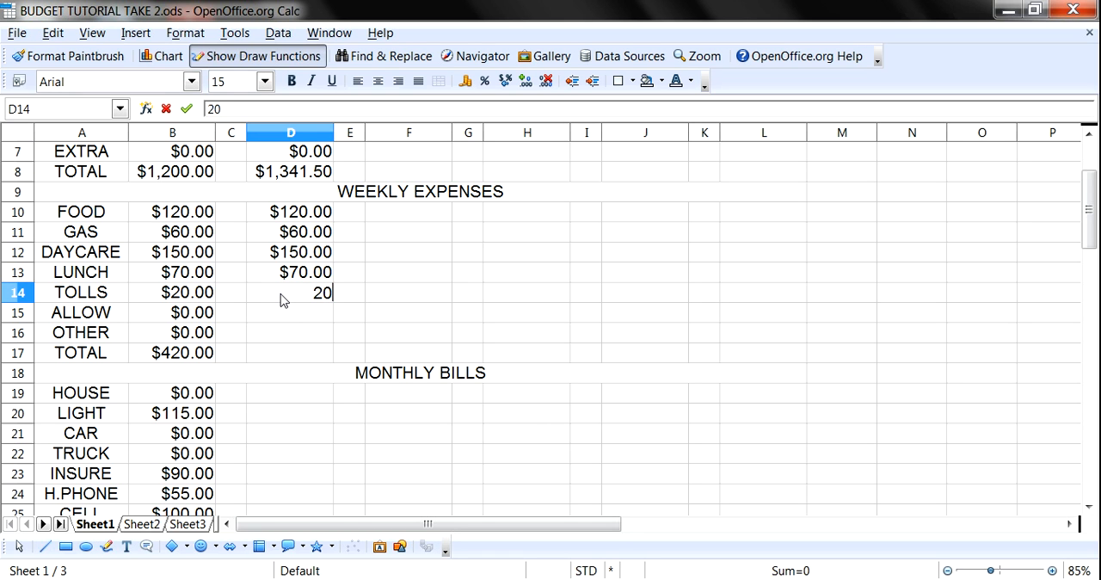
pyautogui.press('Return')
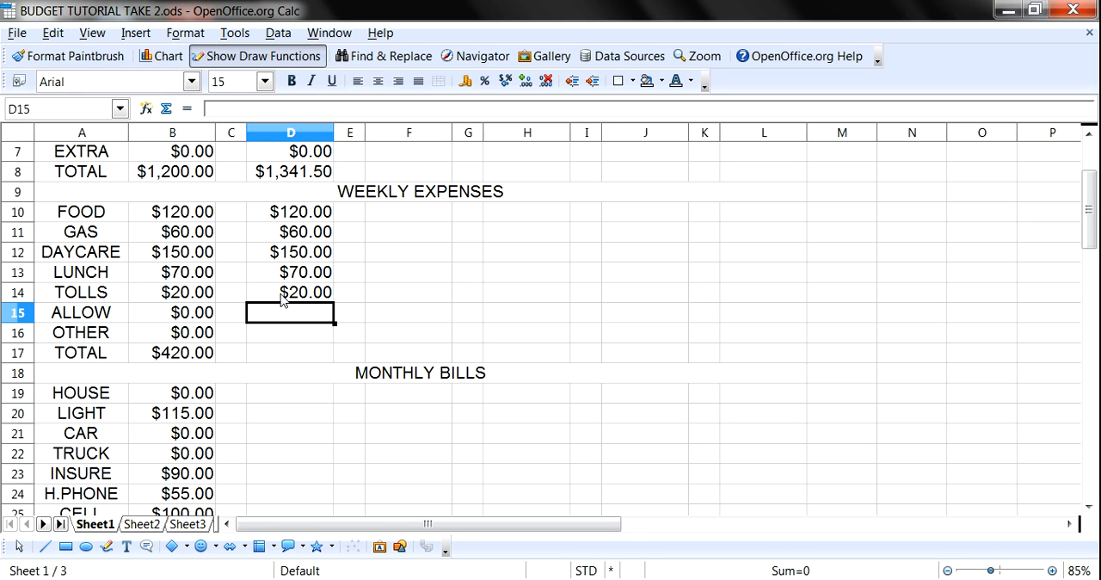
# - Enter 0 for both the ALLOW and OTHER expenses in the WEEK 2 column
pyautogui.write('0')
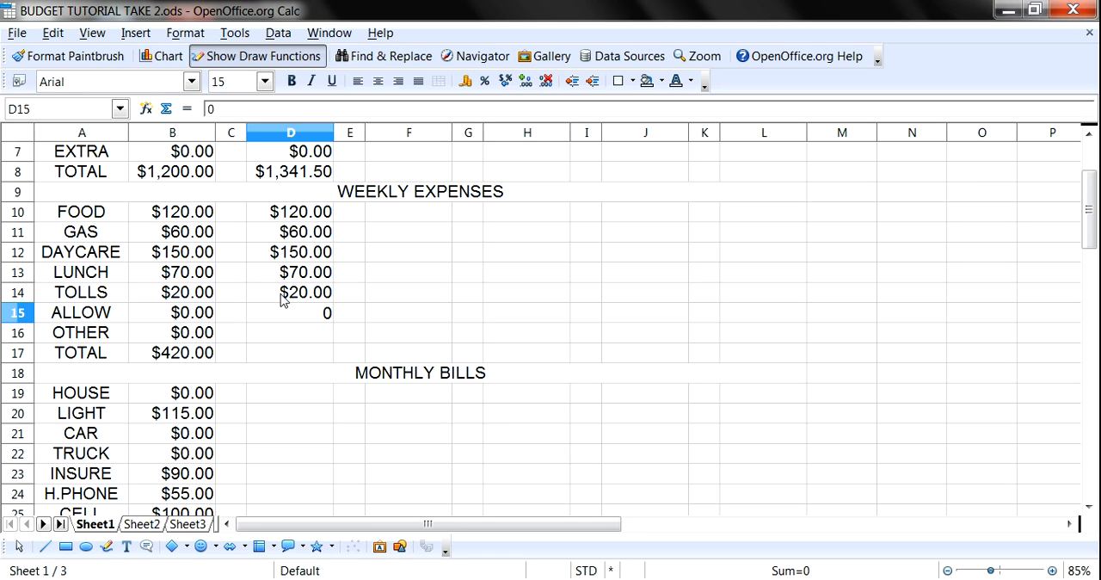
pyautogui.press('Return')
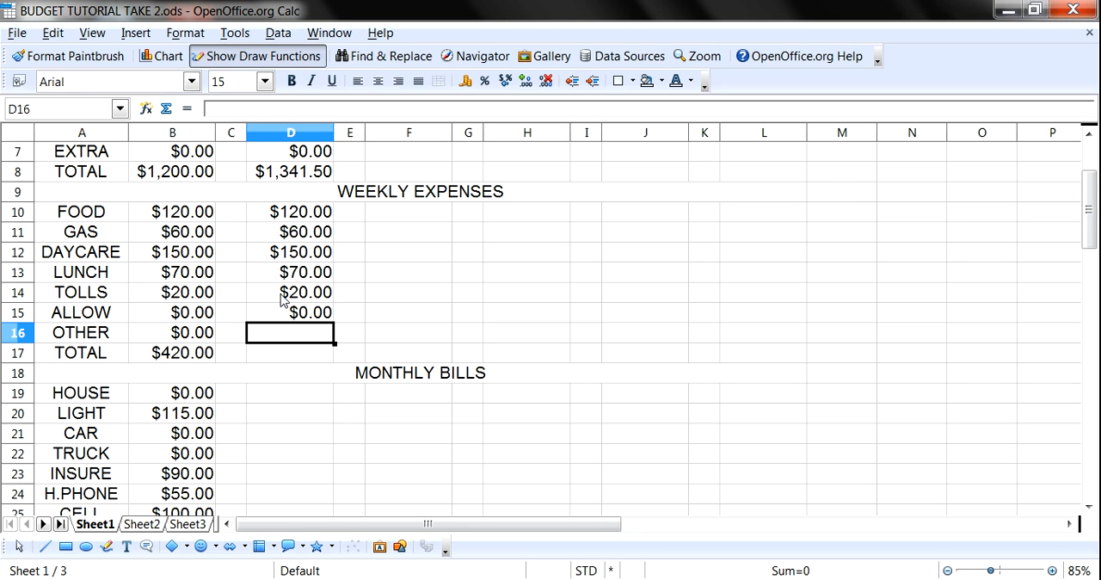
pyautogui.write('0')
pyautogui.press('Return')
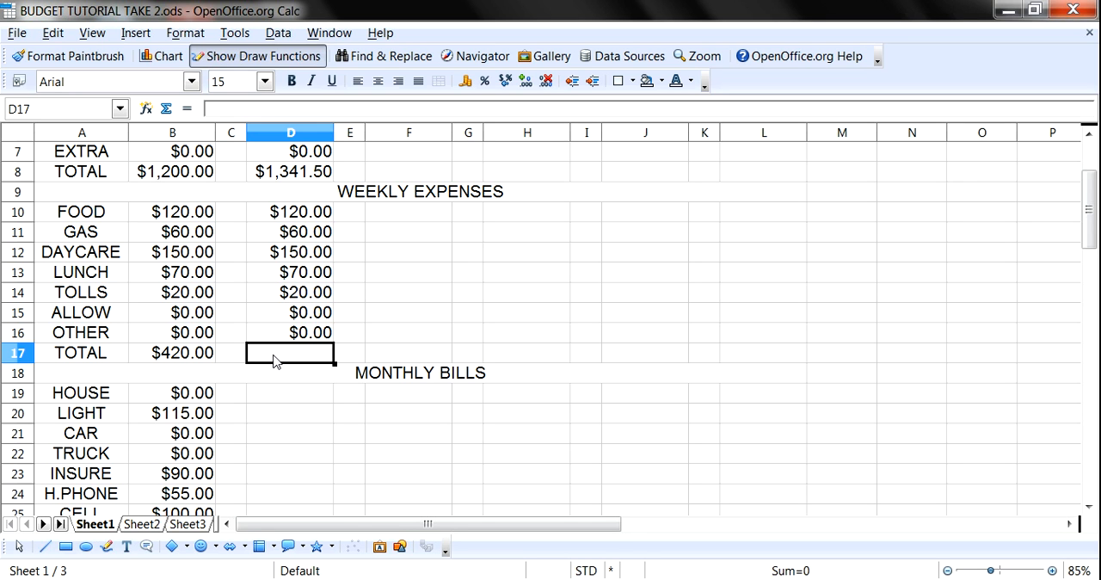
# - Sum the WEEK 2 weekly expenses D10:D16 into the TOTAL cell D17
pyautogui.click(303, 221)
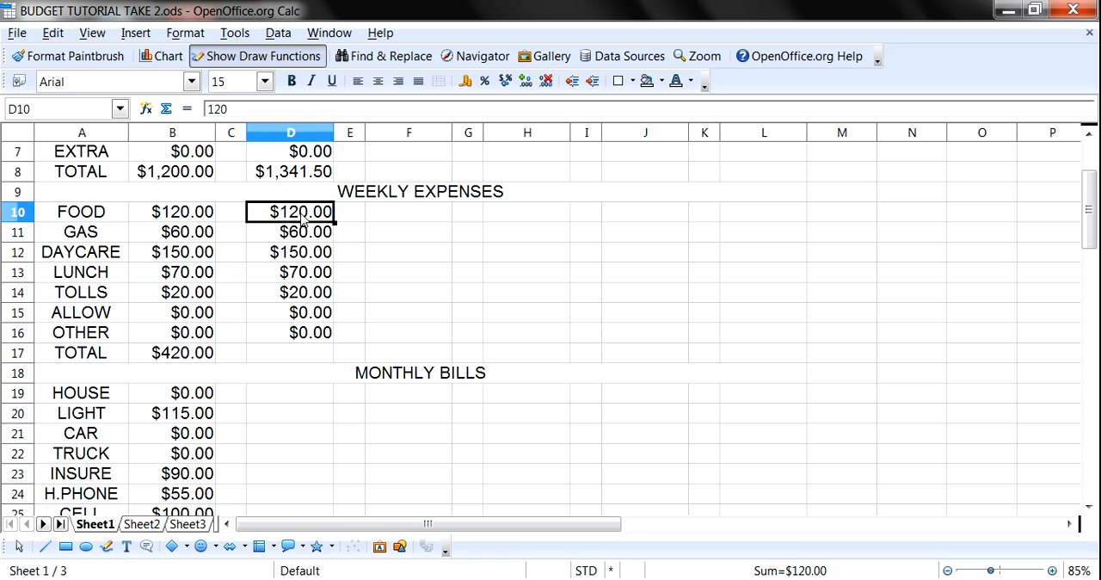
pyautogui.moveTo(303, 221); pyautogui.dragTo(308, 335)
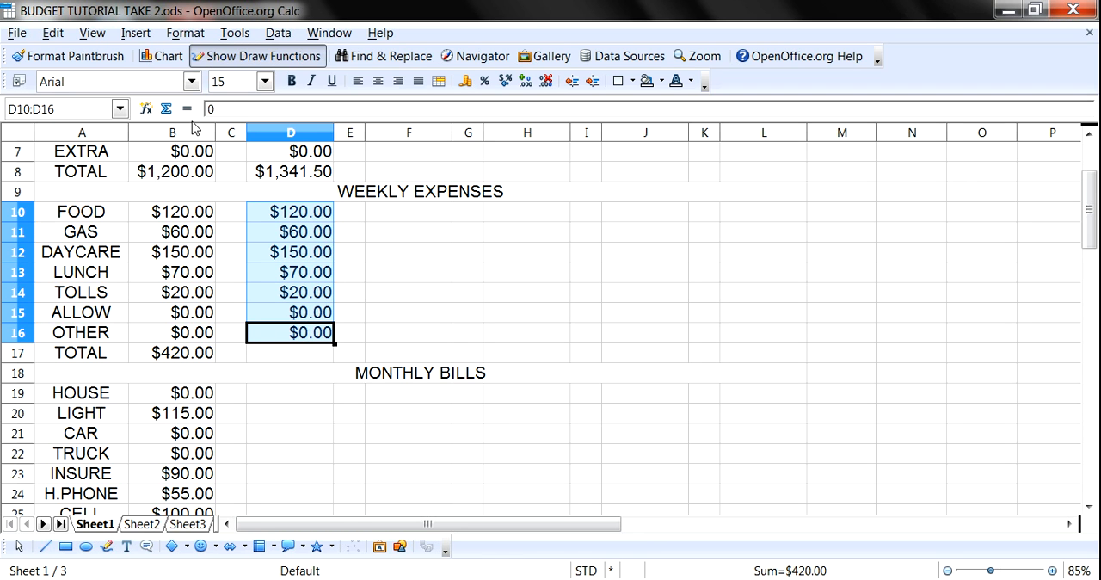
pyautogui.click(167, 109)
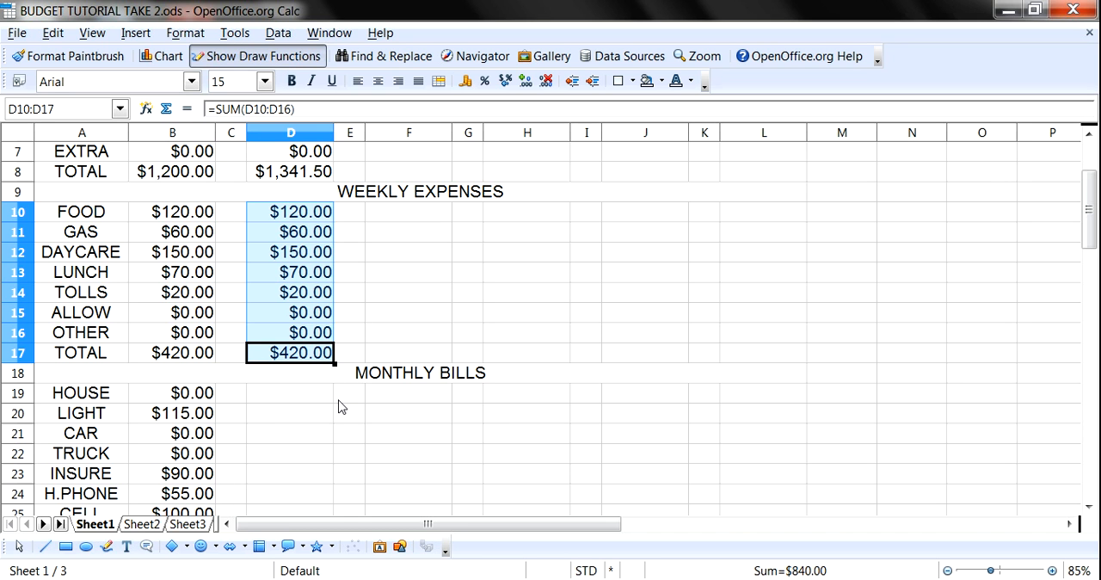
# - Enter 120 as the FOOD expense in columns F, H and J of the weekly expenses
pyautogui.scroll(-2, 293, 477)
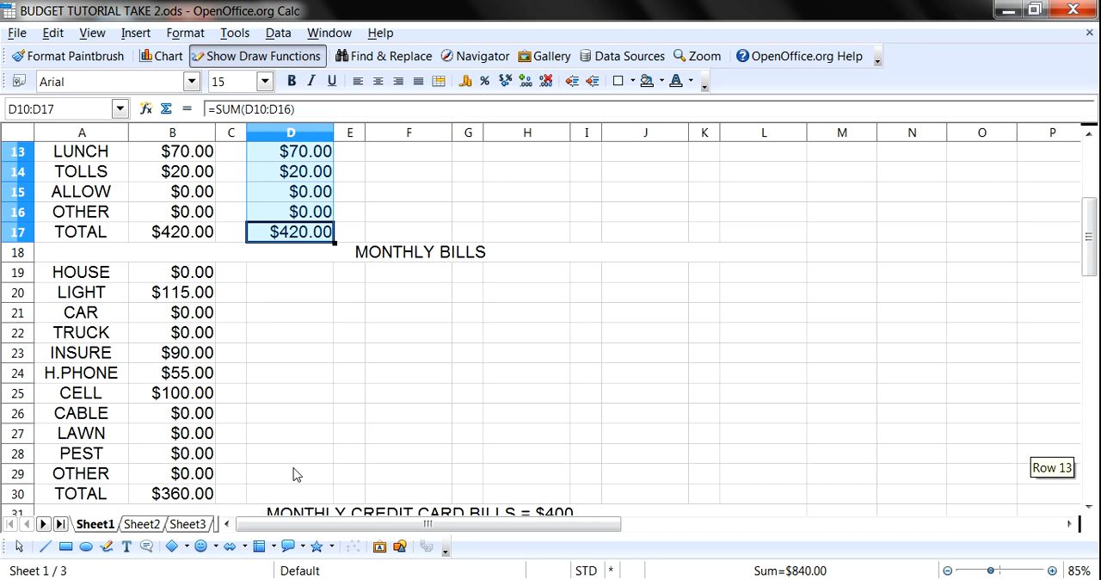
pyautogui.scroll(3, 335, 391)
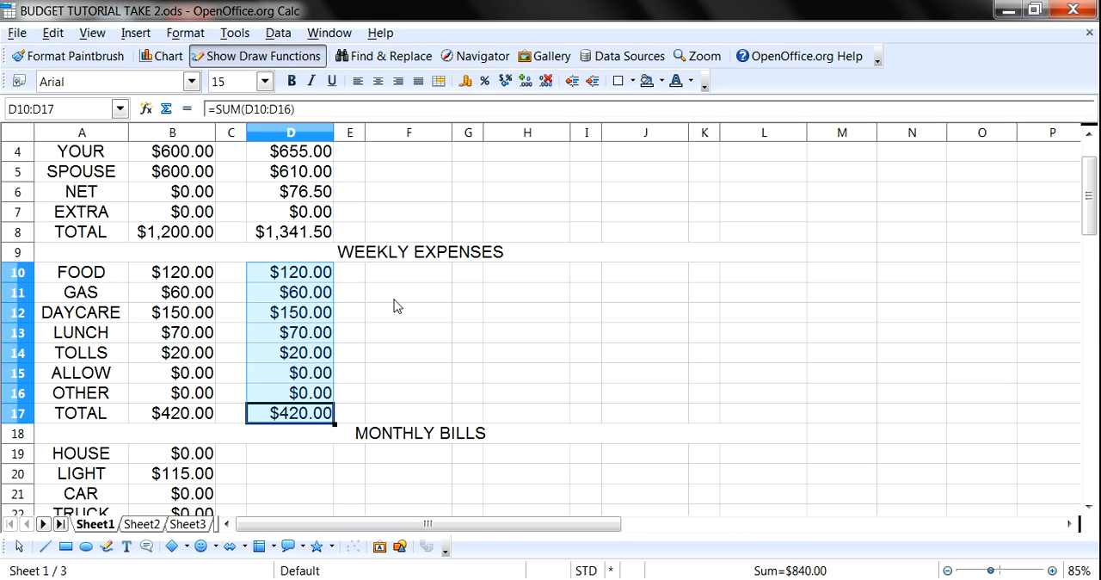
pyautogui.click(418, 281)
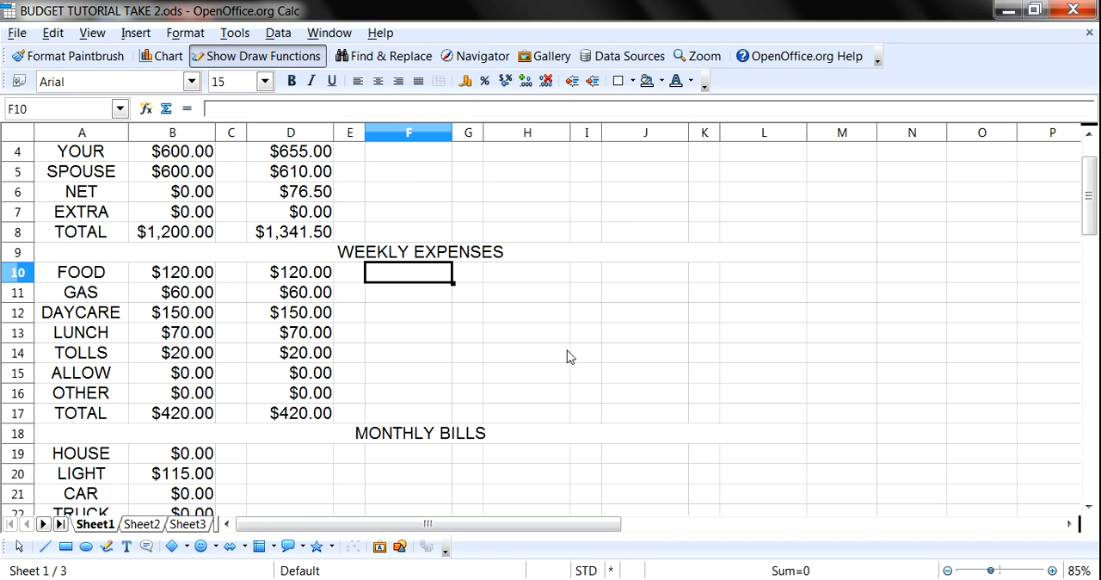
pyautogui.scroll(1, 565, 356)
pyautogui.scroll(-2, 558, 359)
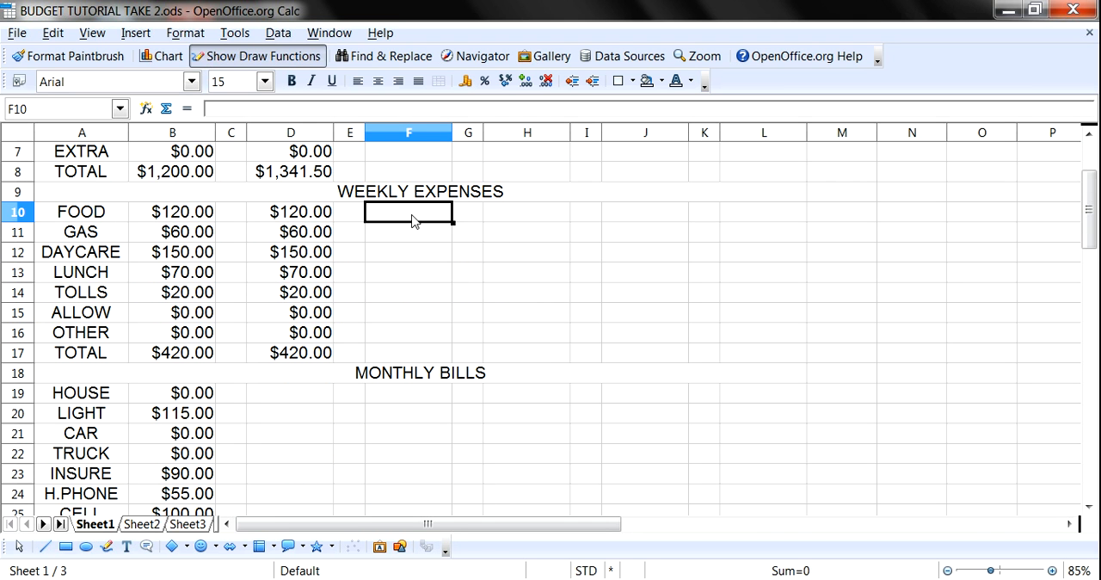
pyautogui.write('120')
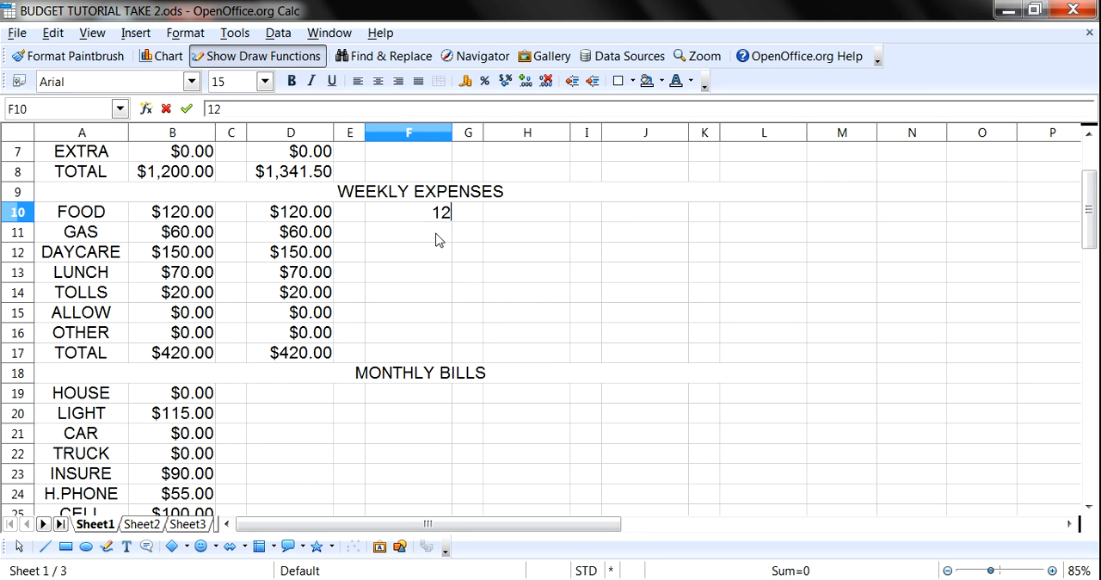
pyautogui.press('Tab')
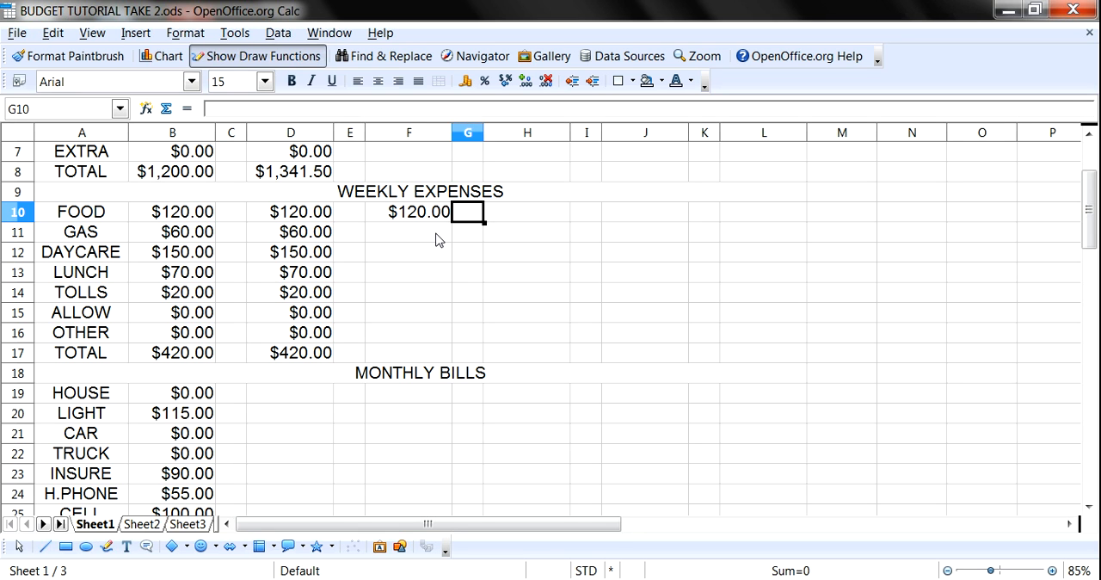
pyautogui.press('Tab')
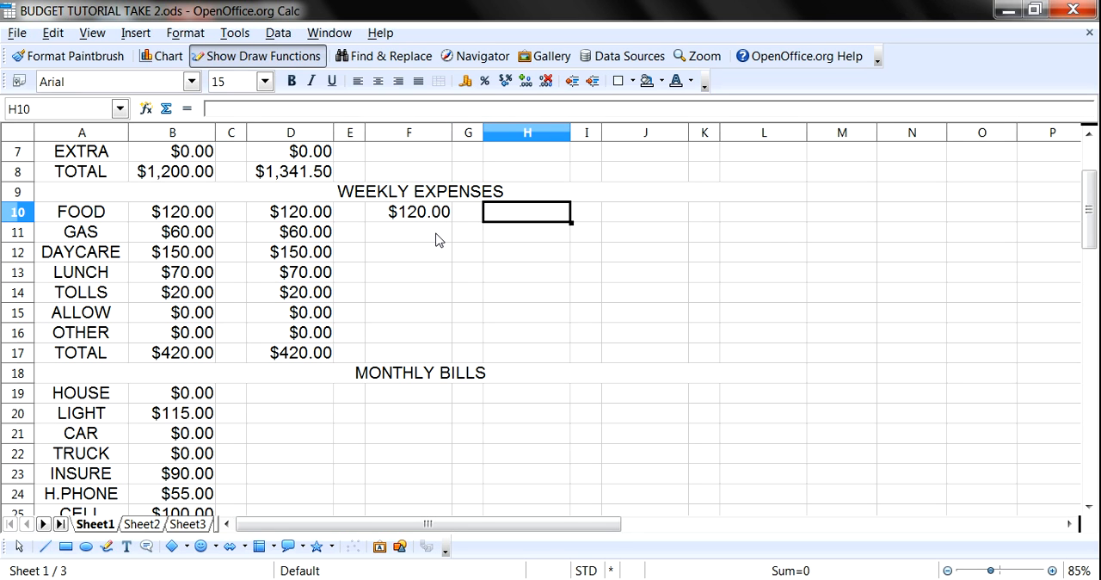
pyautogui.write('120')
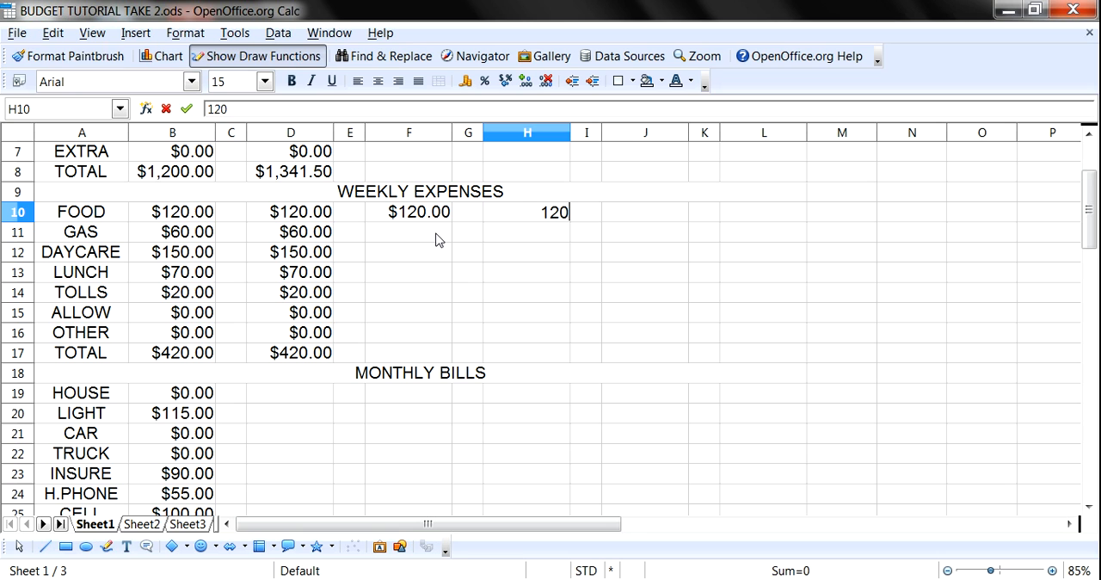
pyautogui.press('Tab')
pyautogui.press('Tab')
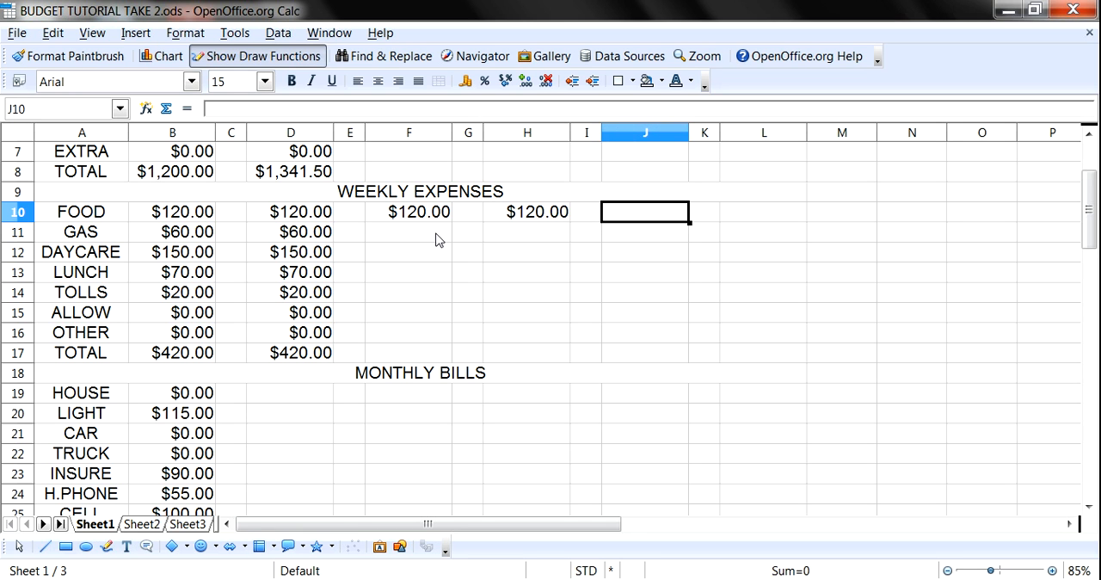
pyautogui.write('120')
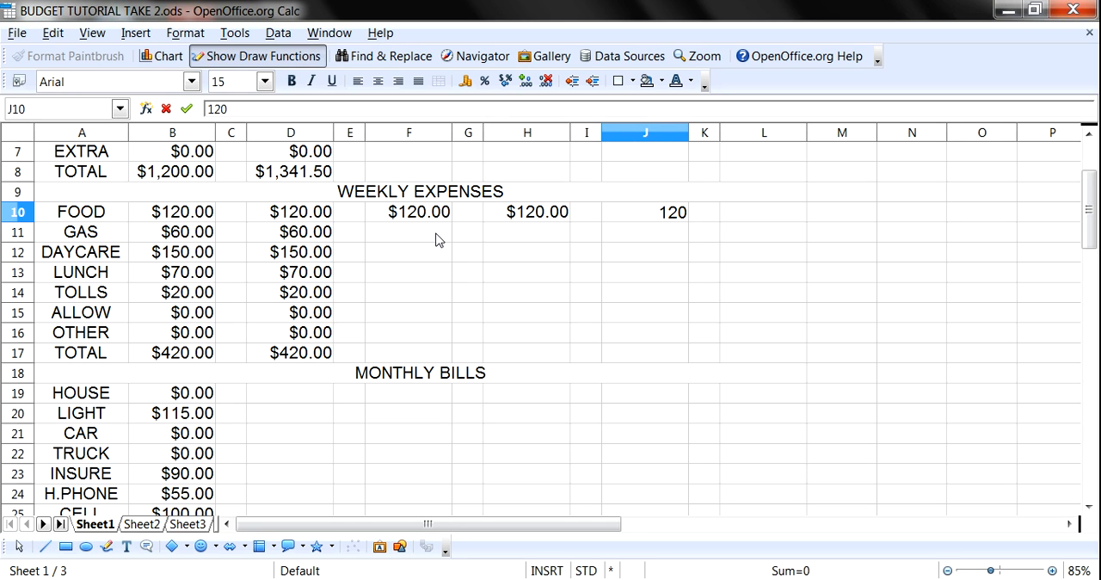
pyautogui.press('Return')
# - Enter 60 as the GAS expense in columns F, H and J
pyautogui.press('Left')
pyautogui.press('Left')
pyautogui.press('Left')
pyautogui.press('Left')
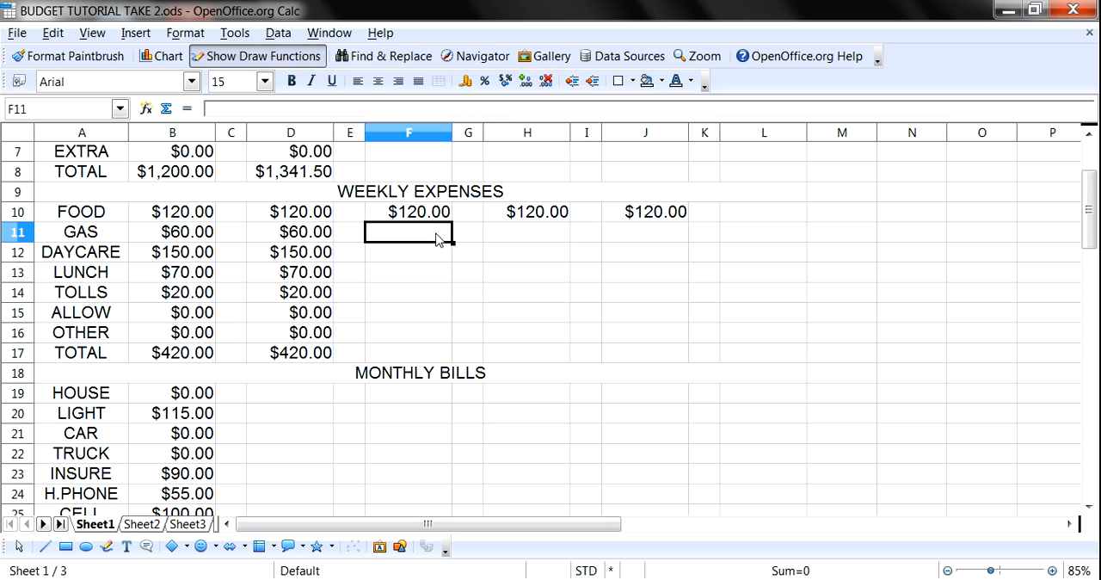
pyautogui.write('60')
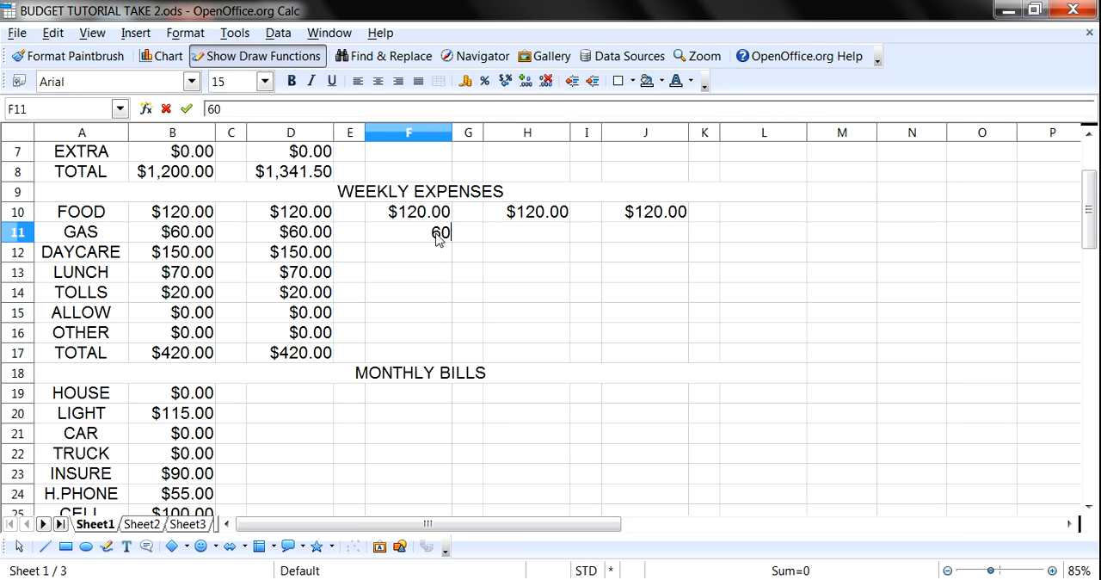
pyautogui.press('Right')
pyautogui.press('Right')
pyautogui.write('60')
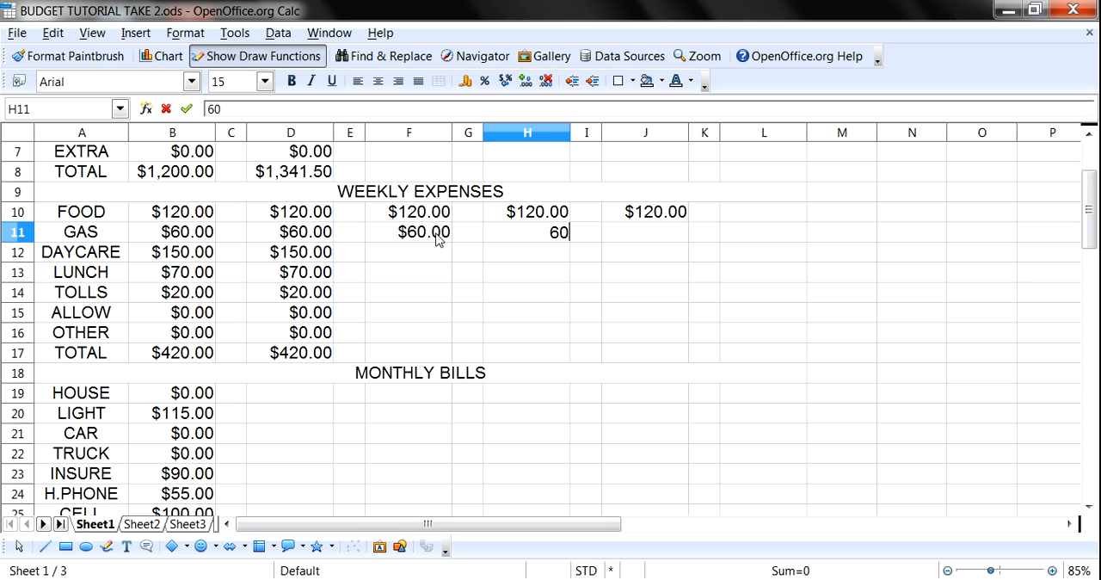
pyautogui.press('Insert')
pyautogui.press('Right')
pyautogui.press('Insert')
pyautogui.press('Right')
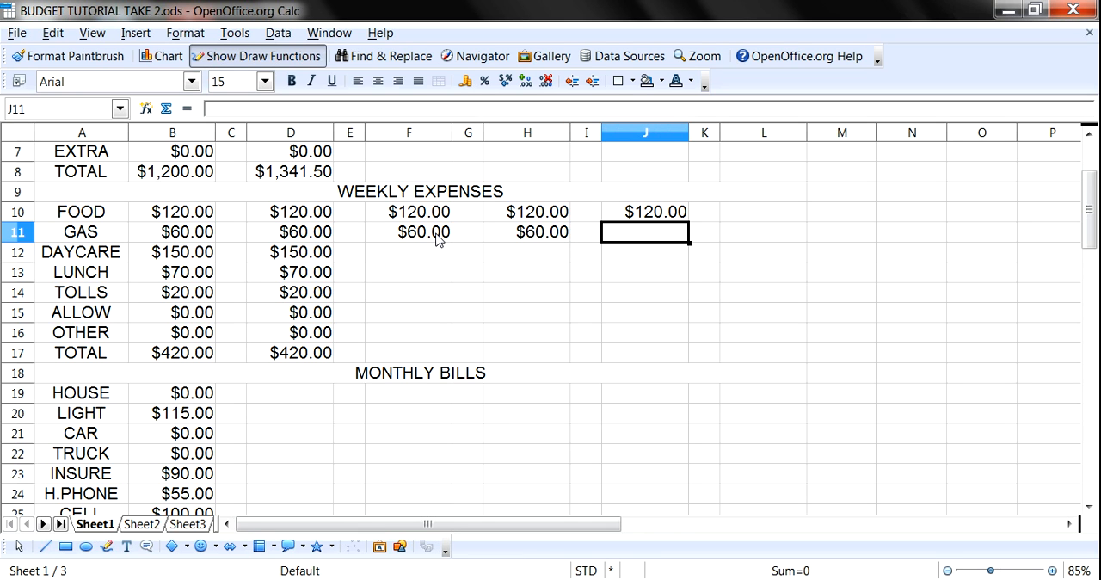
pyautogui.write('60')
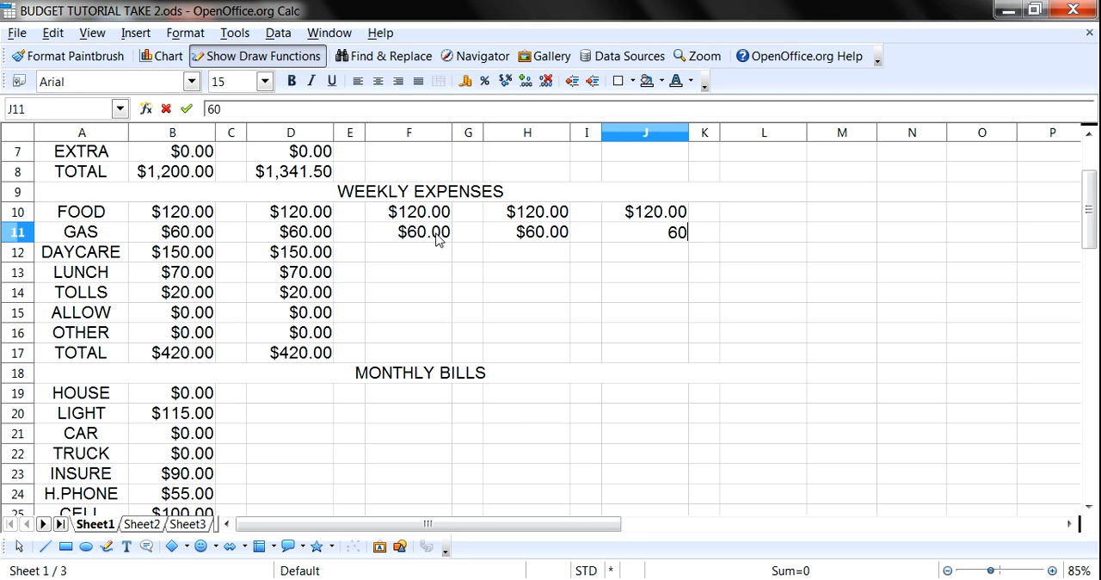
pyautogui.press('Return')
# - Enter 150 as the DAYCARE expense in columns F, H and J
pyautogui.press('Left')
pyautogui.press('Left')
pyautogui.press('Left')
pyautogui.press('Left')
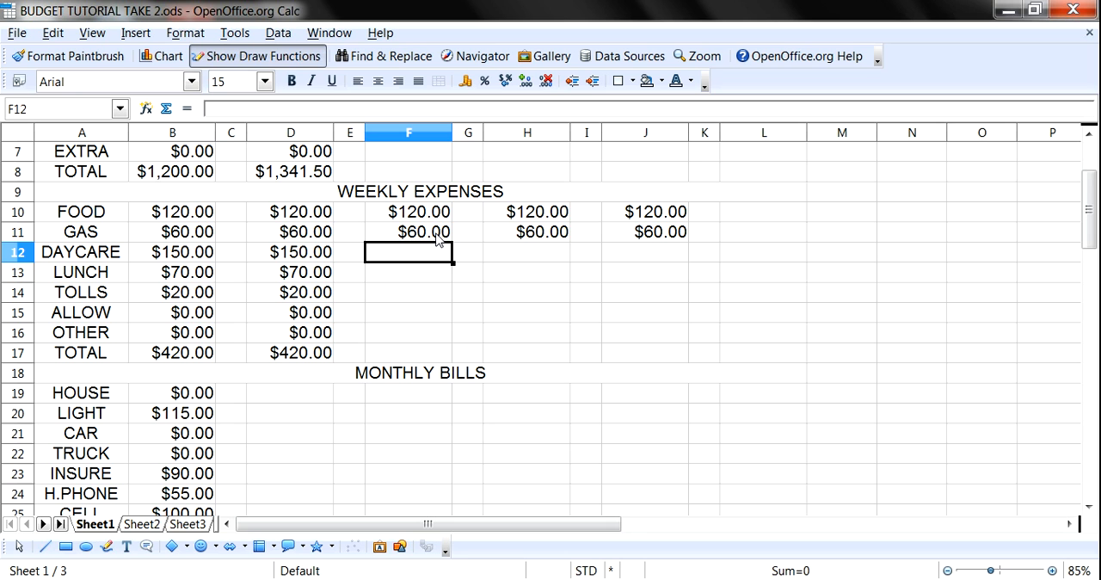
pyautogui.write('150')
pyautogui.press('Right')
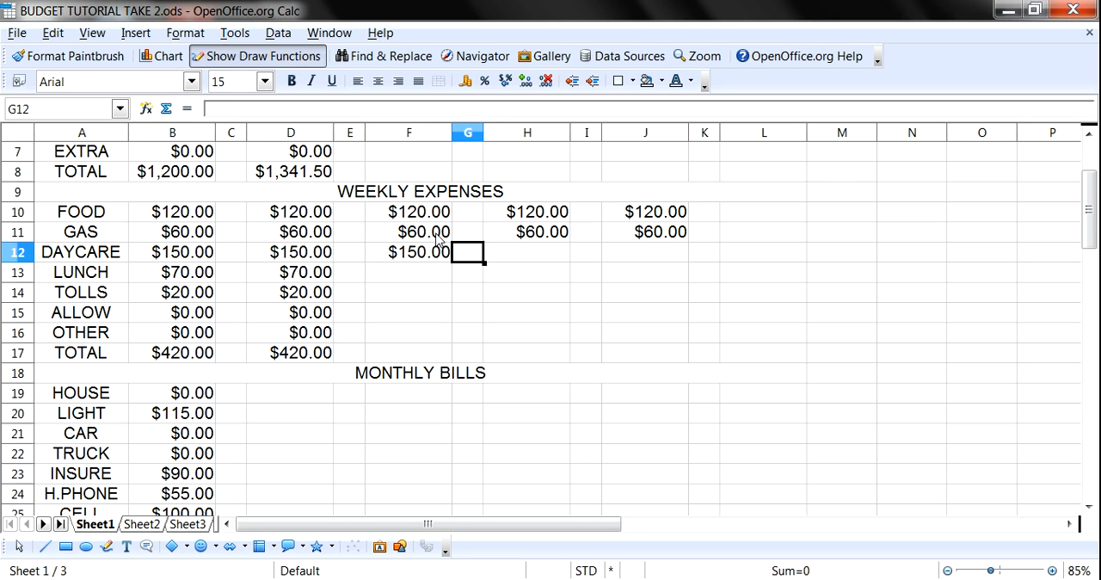
pyautogui.press('Right')
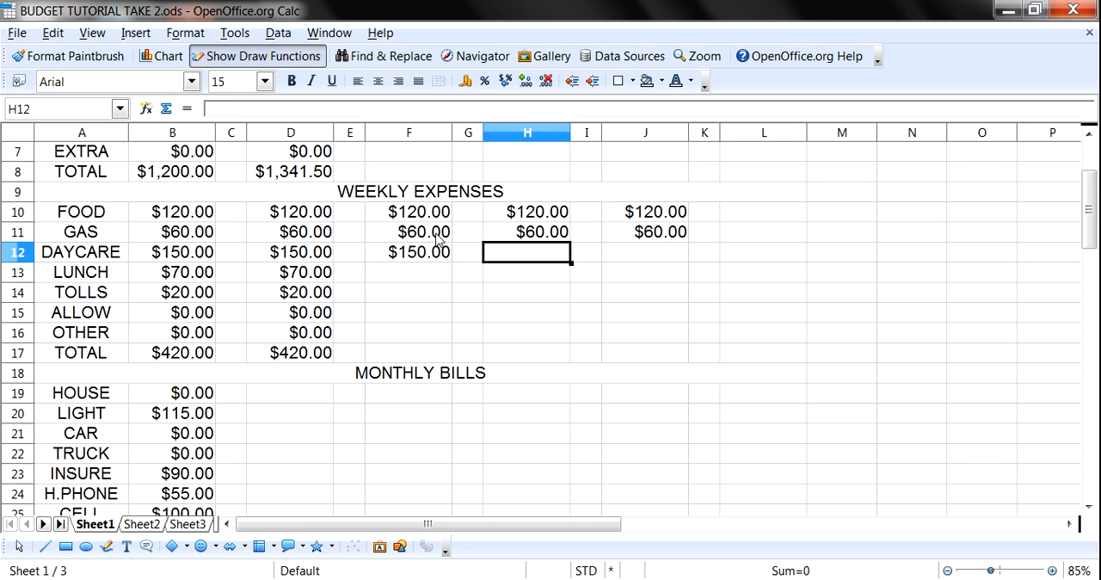
pyautogui.write('150')
pyautogui.press('Right')
pyautogui.press('Right')
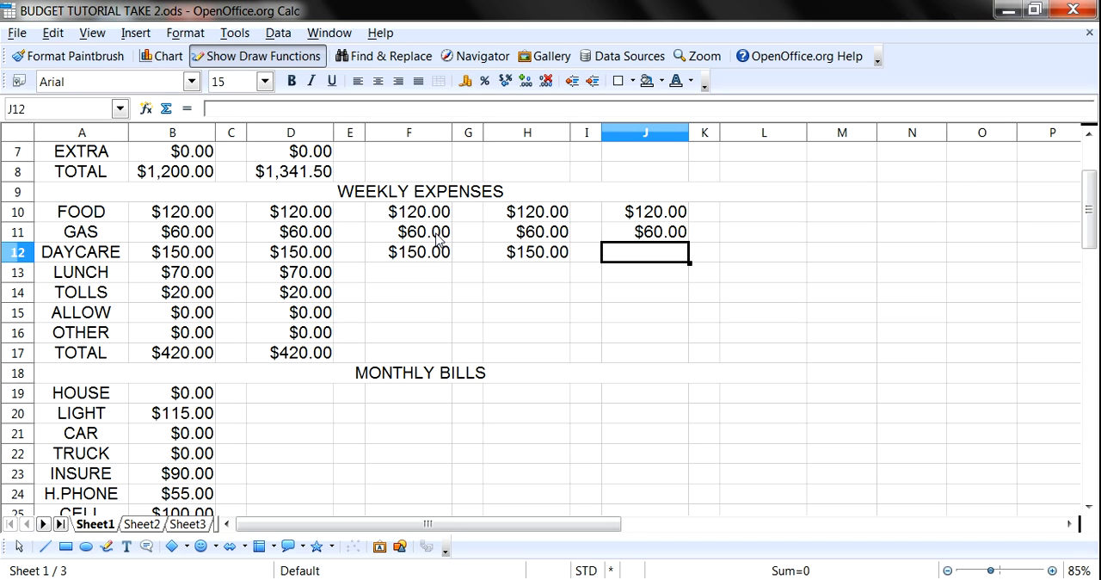
pyautogui.write('150')
pyautogui.press('Return')
# - Enter 70 as the LUNCH expense in columns F, H and J
pyautogui.press('Left')
pyautogui.press('Left')
pyautogui.press('Left')
pyautogui.press('Left')
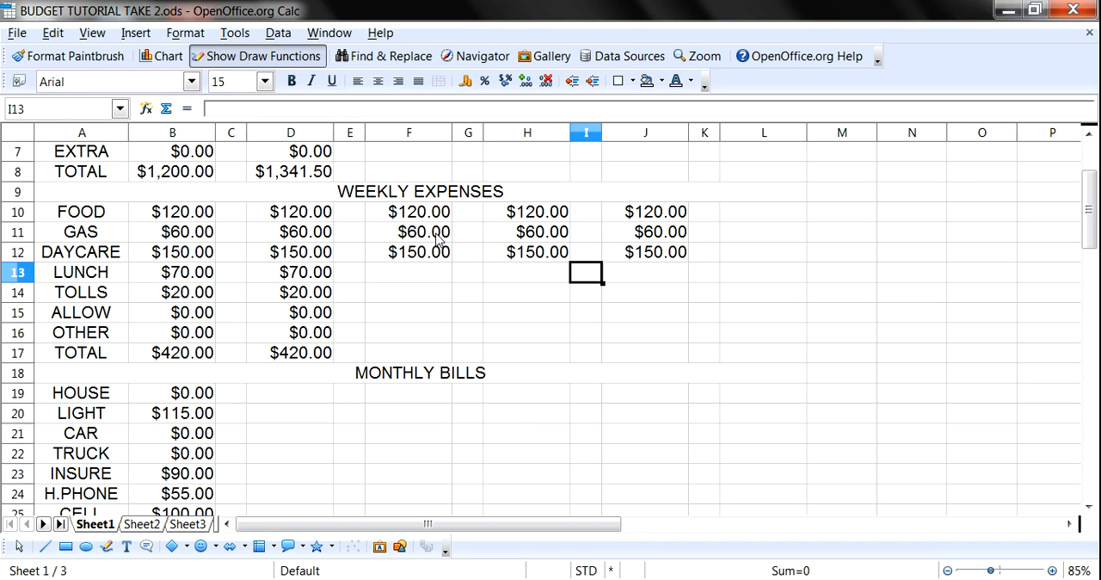
pyautogui.write('70')
pyautogui.press('Right')
pyautogui.press('Right')
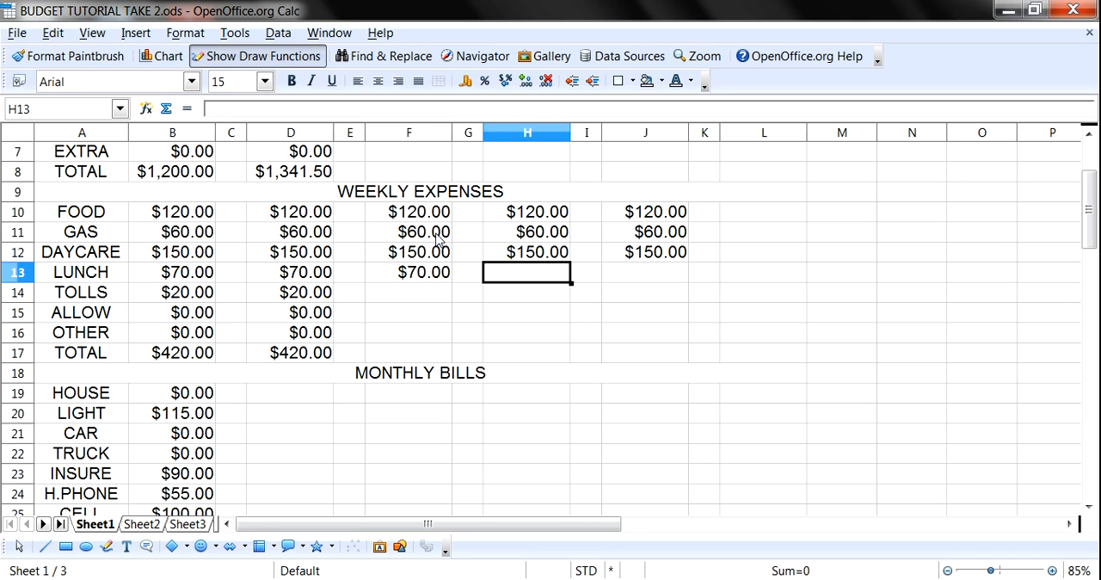
pyautogui.write('70')
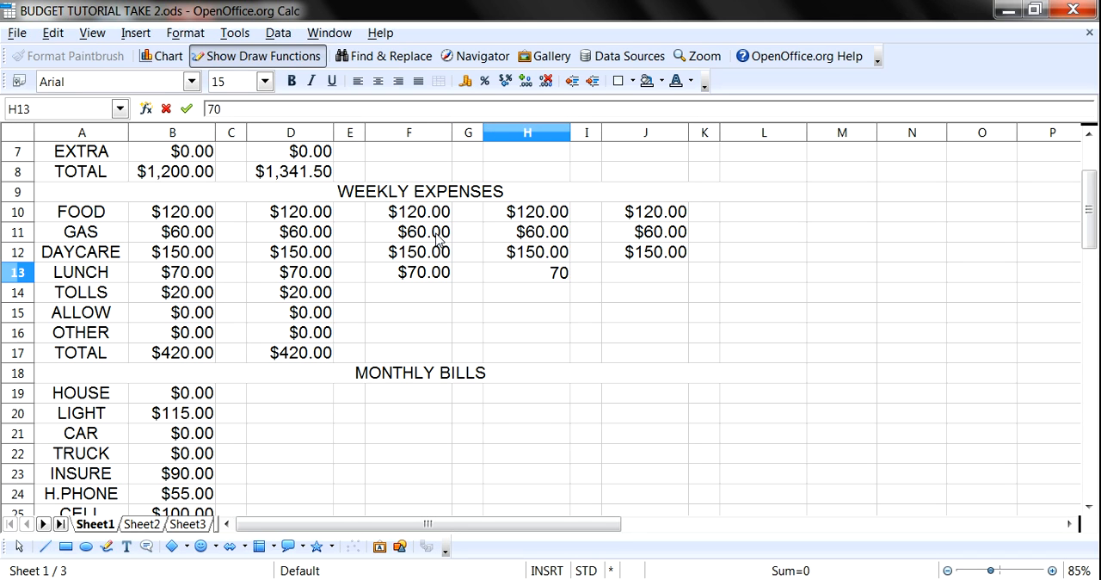
pyautogui.press('Right')
pyautogui.press('Right')
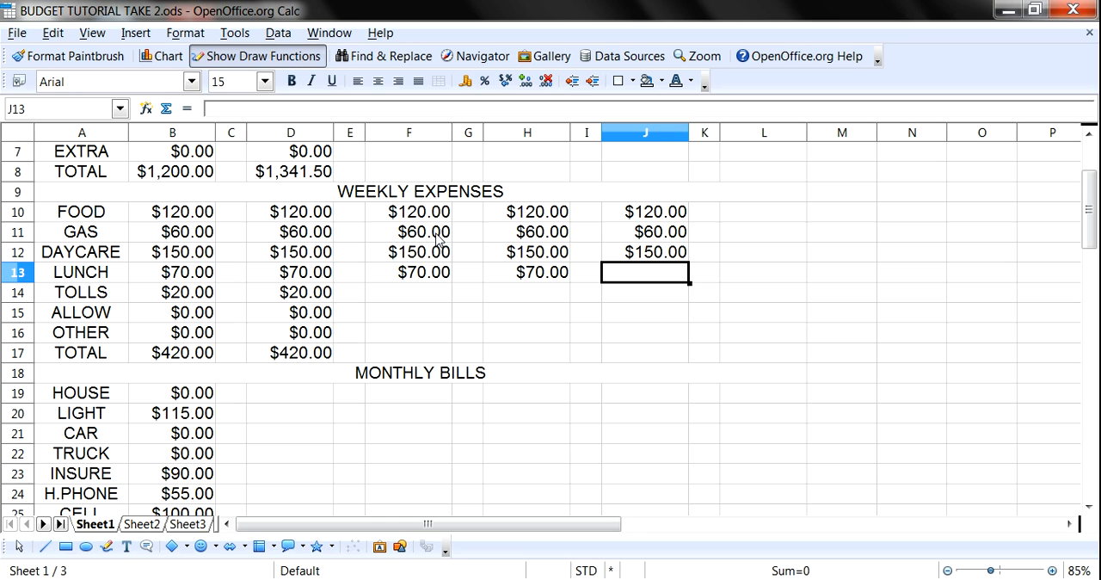
pyautogui.write('70')
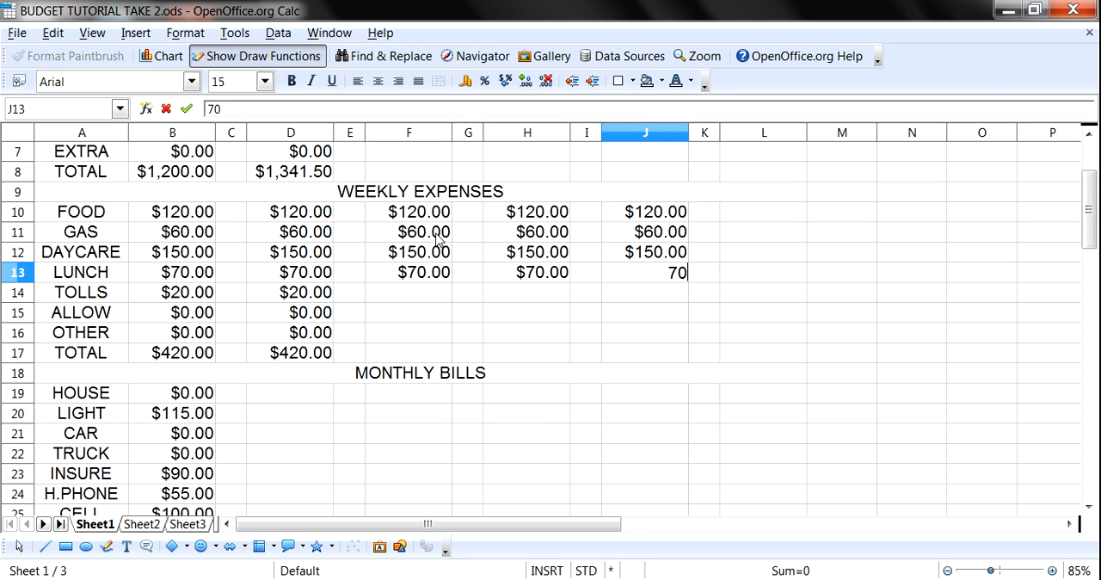
pyautogui.press('Return')
# - Enter 20 as the TOLLS expense in columns F, H and J
pyautogui.press('Left')
pyautogui.press('Left')
pyautogui.press('Left')
pyautogui.press('Left')
pyautogui.write('20')
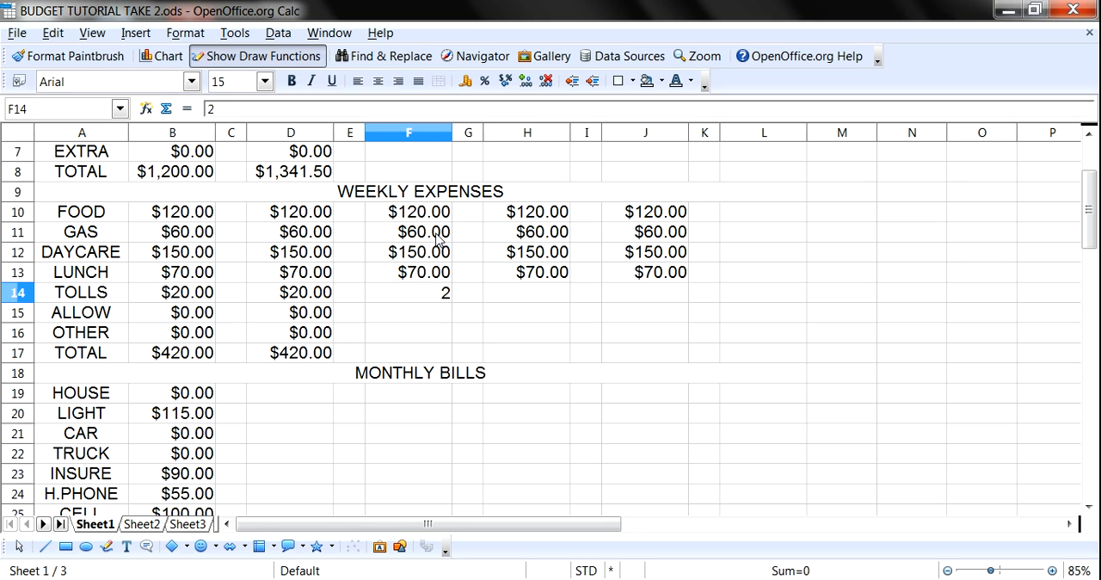
pyautogui.press('Right')
pyautogui.press('Right')
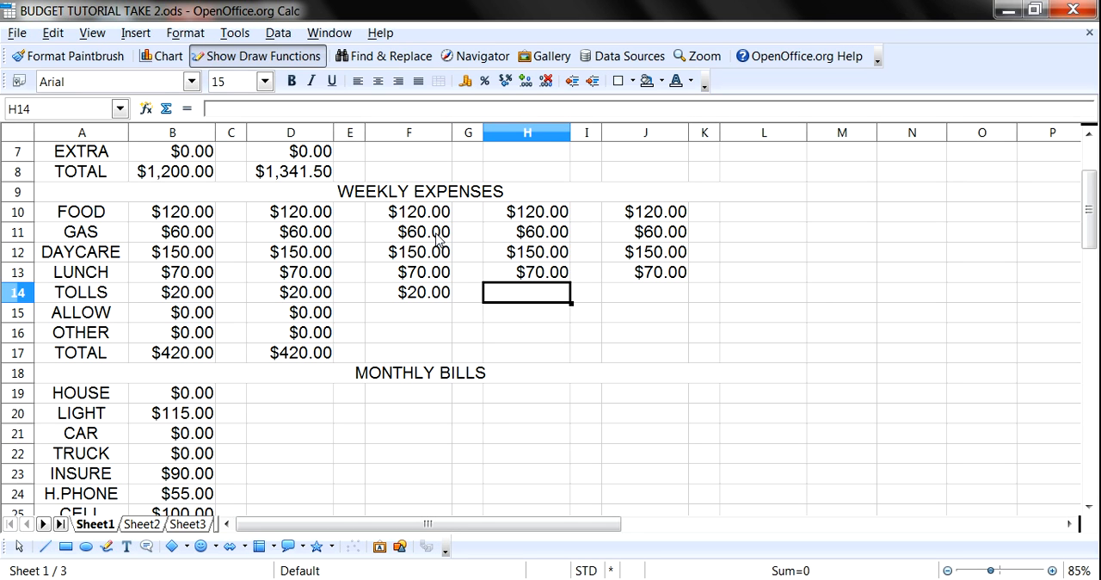
pyautogui.write('20')
pyautogui.press('Right')
pyautogui.press('Right')
pyautogui.write('20')
pyautogui.press('Return')
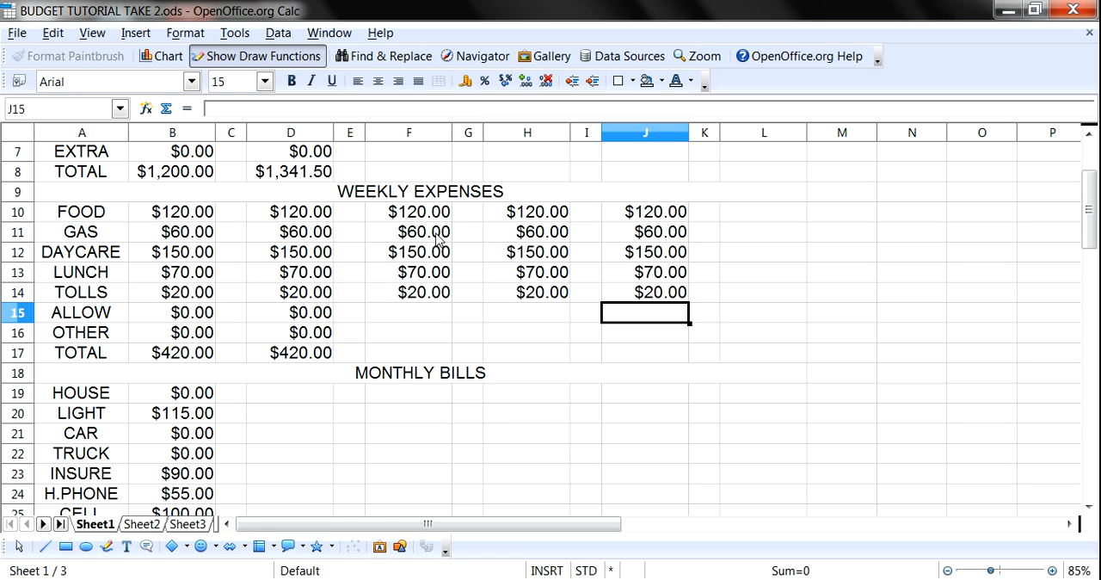
# - Enter 0 as the ALLOW expense in columns F, H and J
pyautogui.press('Left')
pyautogui.press('Left')
pyautogui.press('Left')
pyautogui.press('Left')
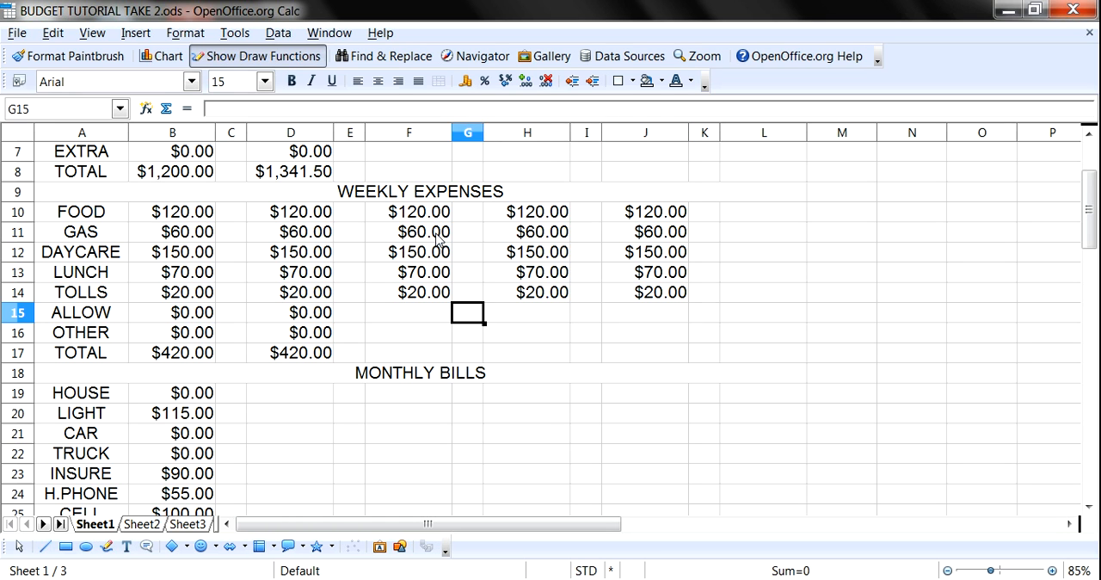
pyautogui.write('0')
pyautogui.press('Tab')
pyautogui.press('Tab')
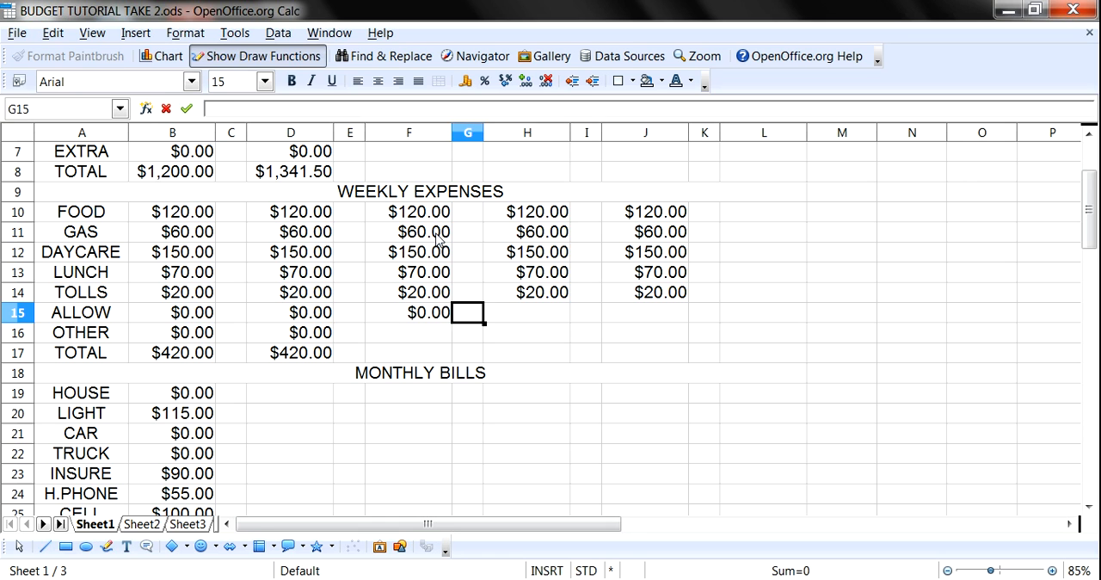
pyautogui.write('0')
pyautogui.press('Tab')
pyautogui.press('Tab')
pyautogui.write('0')
pyautogui.press('Return')
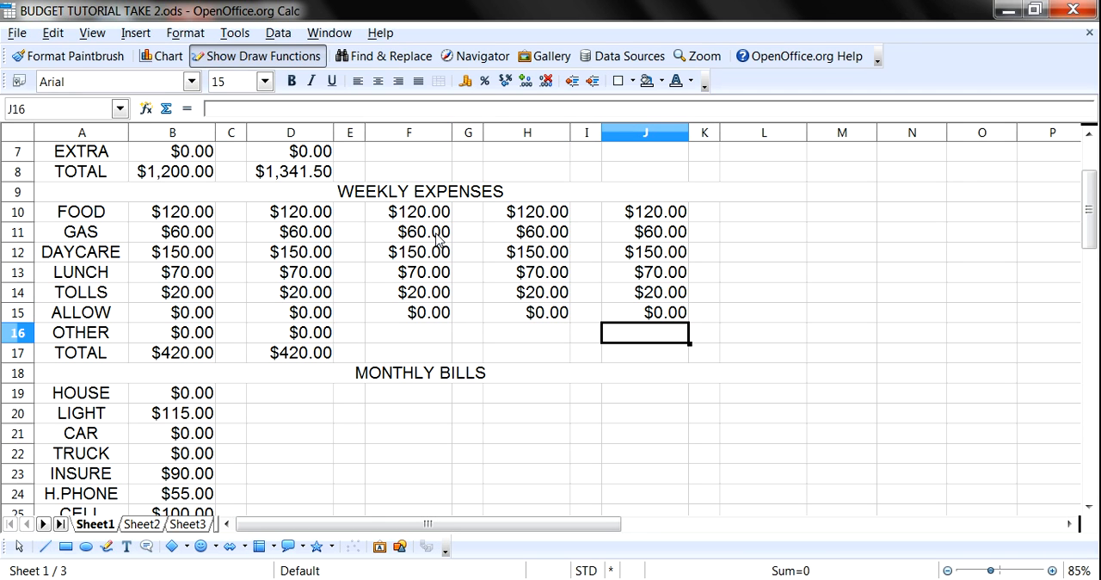
# - Enter 0 as the OTHER expense in columns J, H and F
pyautogui.write('0')
pyautogui.press('Left')
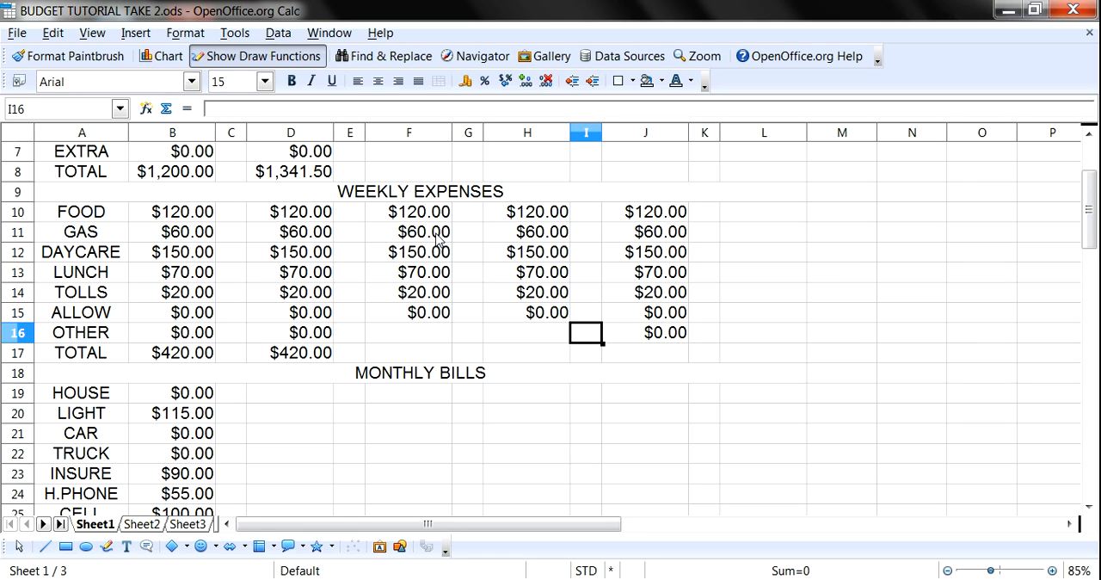
pyautogui.press('Left')
pyautogui.write('0')
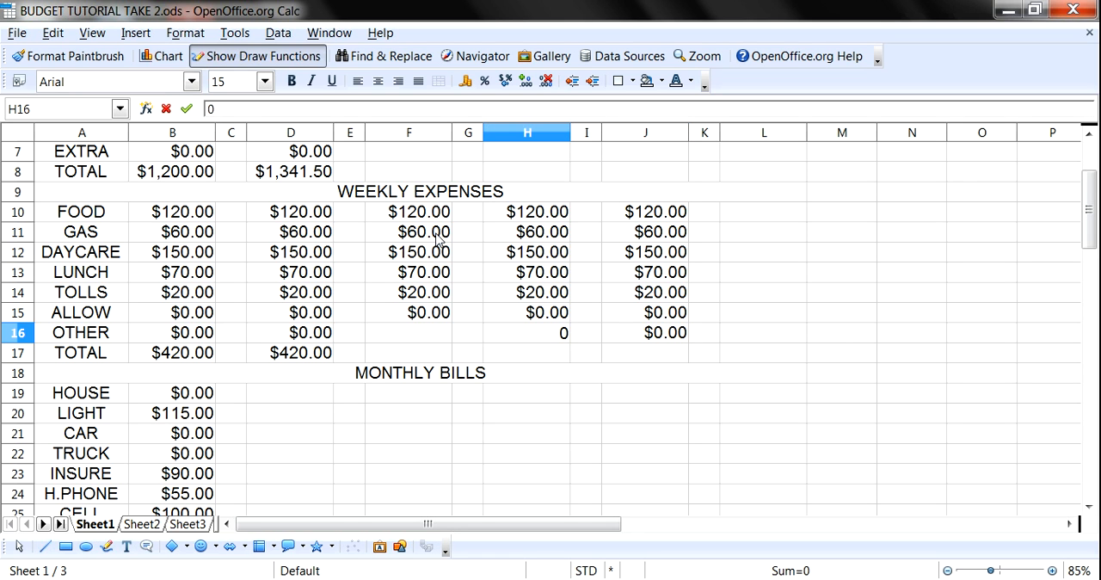
pyautogui.press('Left')
pyautogui.press('Left')
pyautogui.write('0')
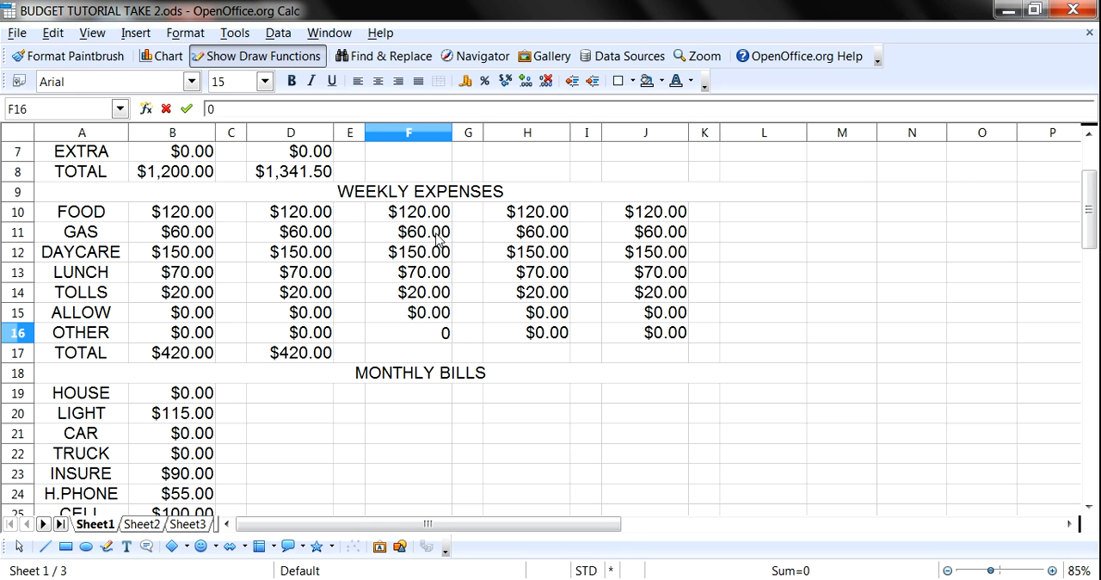
pyautogui.press('Return')
pyautogui.press('Up')
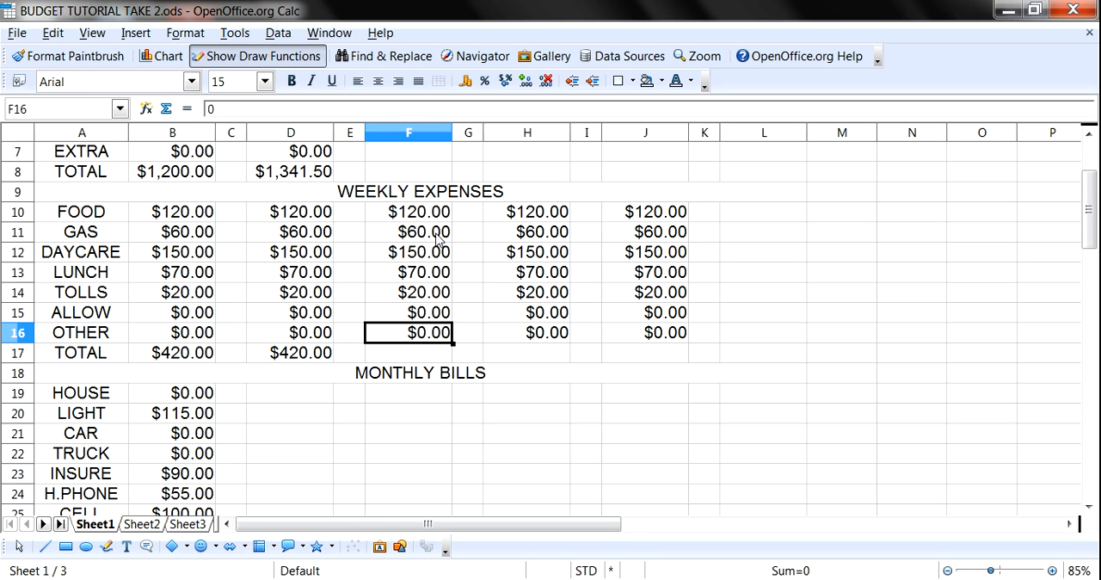
# - Sum rows 10 to 16 of the weekly expenses in columns F, H and J into the TOTAL cells in row 17
pyautogui.click(420, 217)
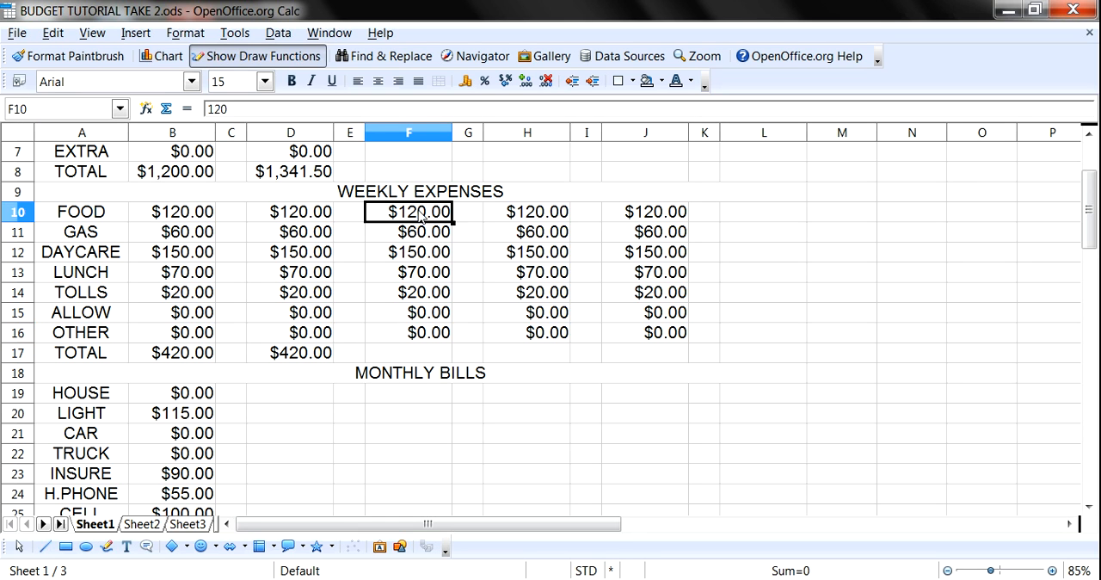
pyautogui.moveTo(420, 216); pyautogui.dragTo(430, 334)
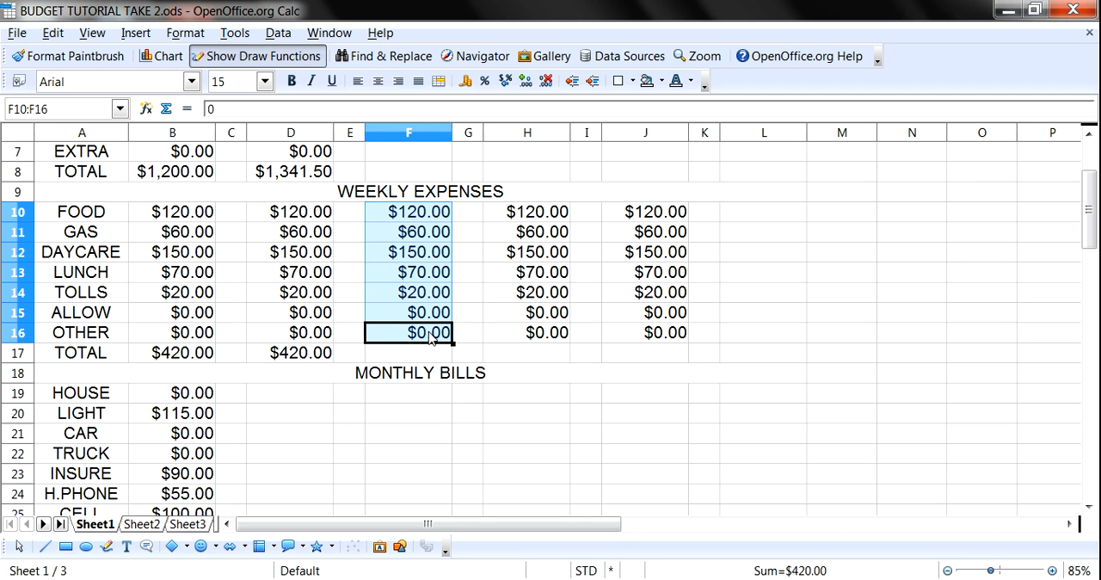
pyautogui.click(166, 109)
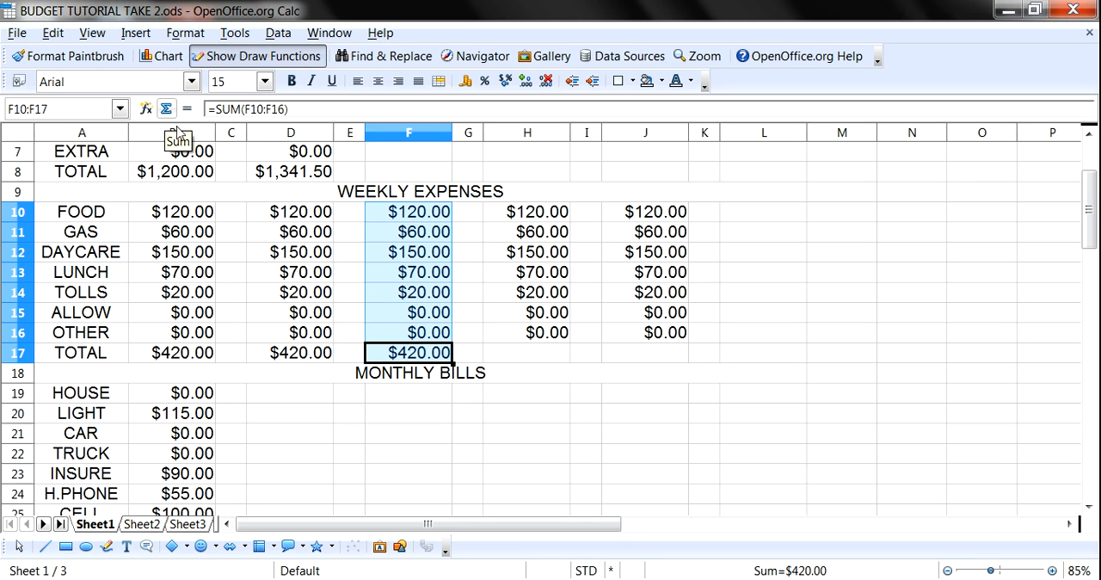
pyautogui.click(531, 219)
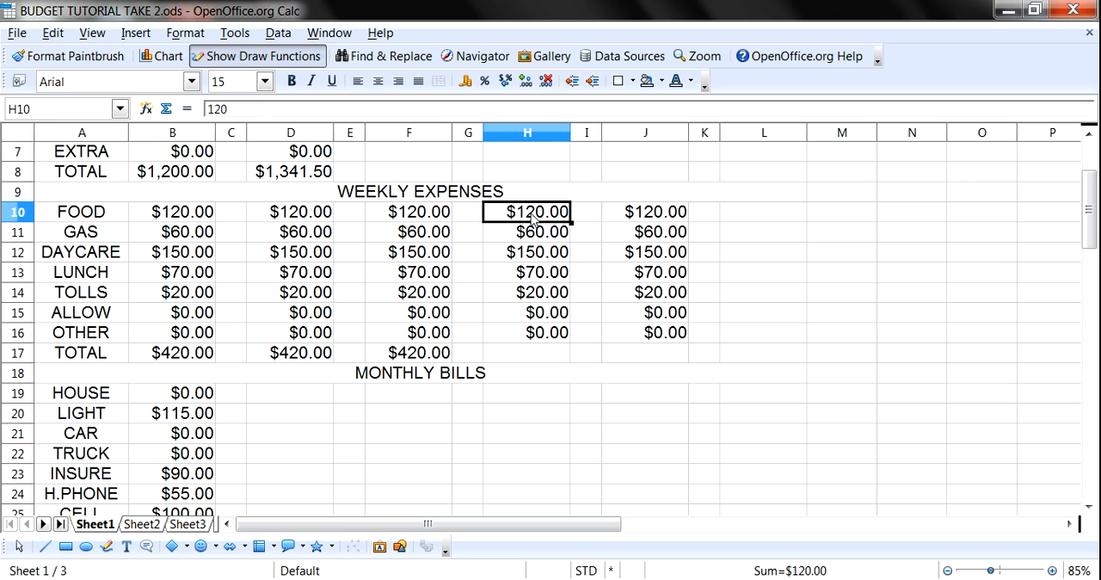
pyautogui.moveTo(532, 220); pyautogui.dragTo(540, 336)
pyautogui.click(166, 108)
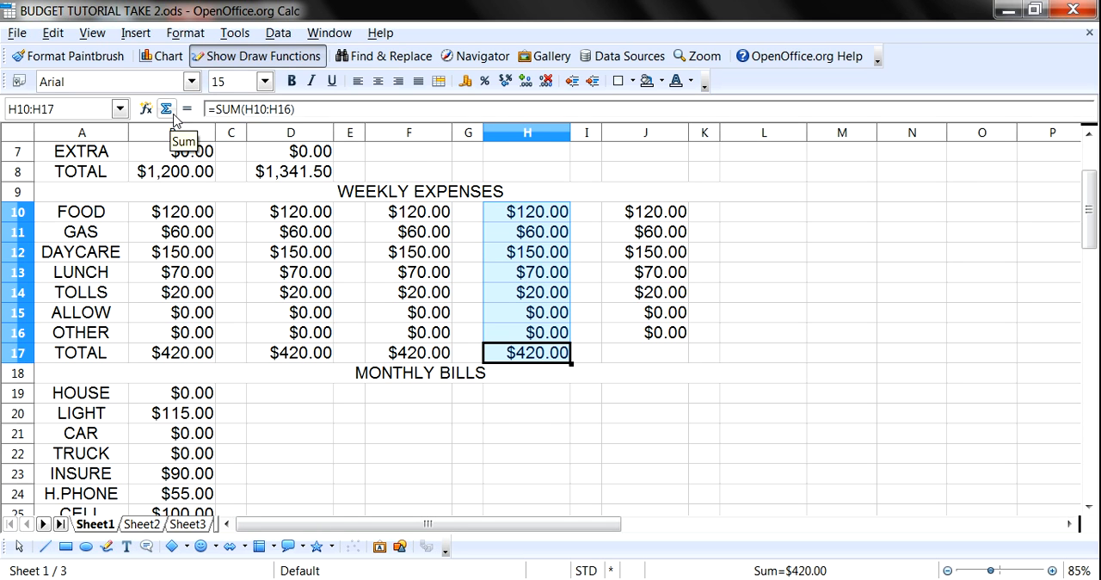
pyautogui.moveTo(654, 215); pyautogui.dragTo(653, 334)
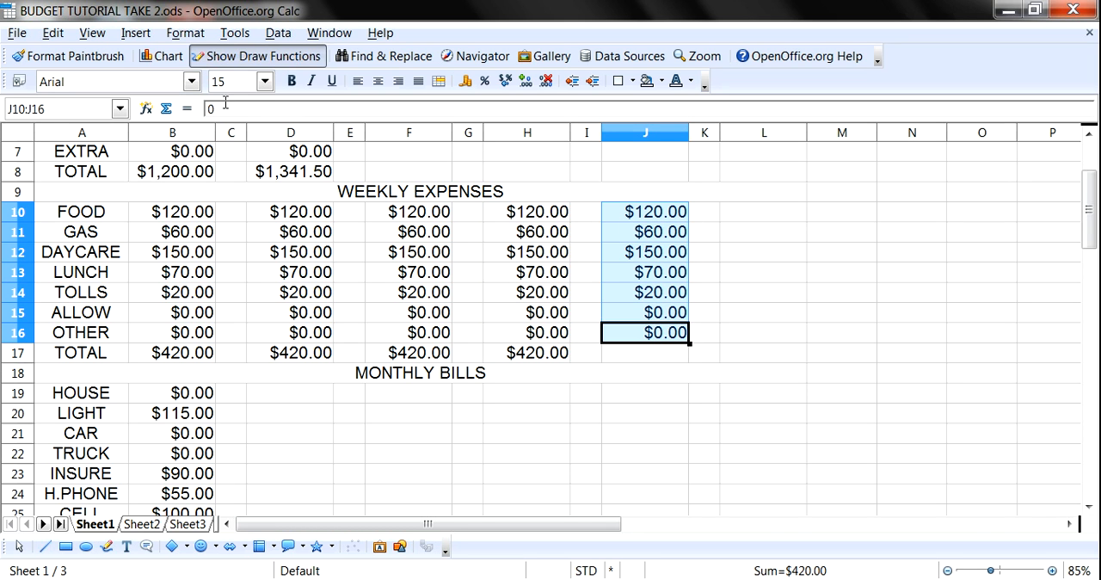
pyautogui.click(166, 108)
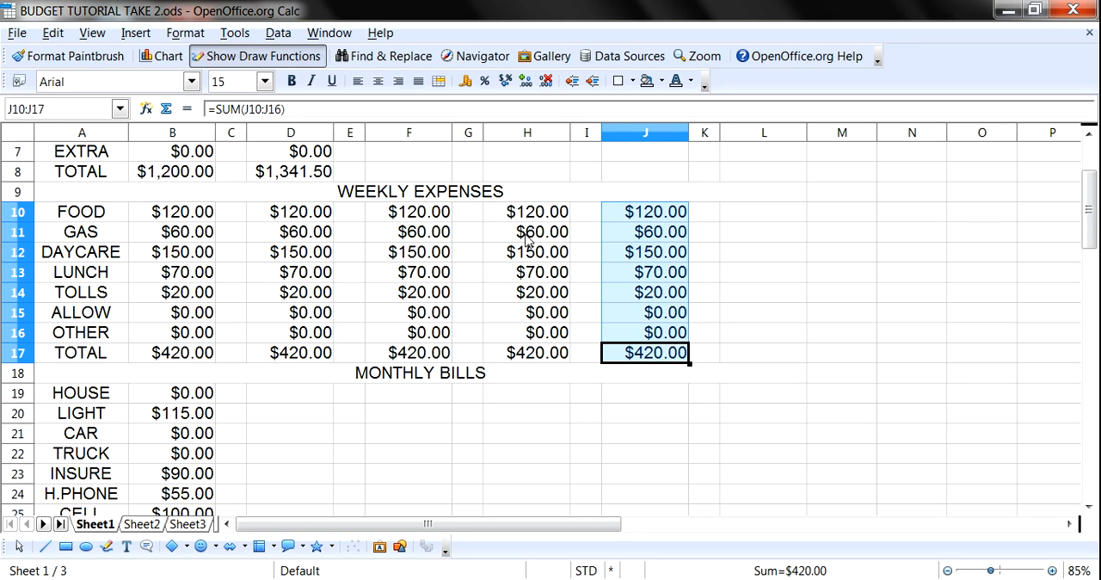
# - Review the paydates and income, the weekly expenses and the monthly bills sections of the budget
pyautogui.click(560, 418)
pyautogui.scroll(2, 541, 353)
pyautogui.scroll(-2, 575, 296)
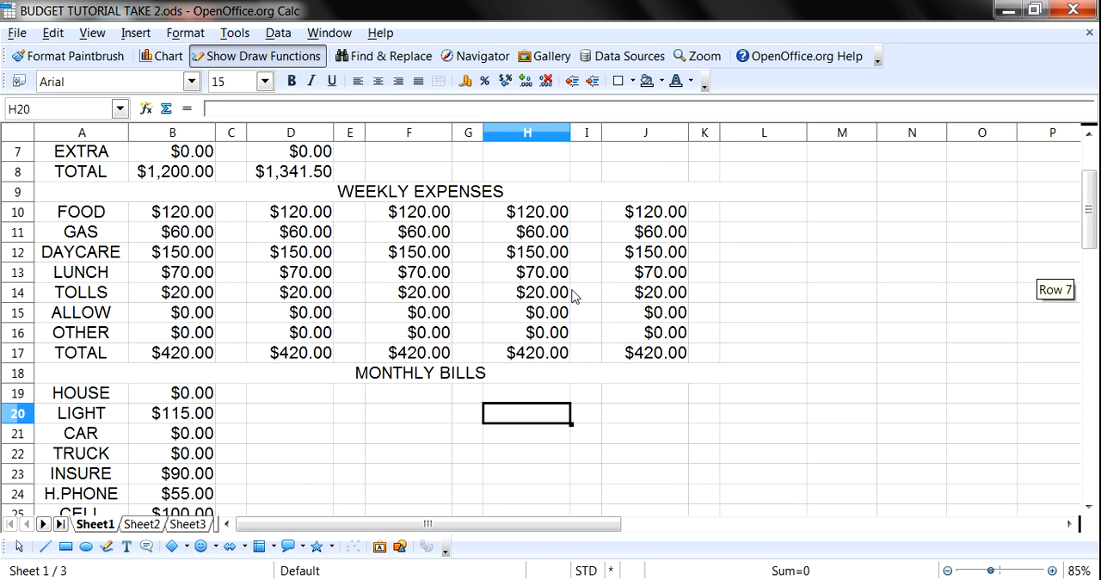
pyautogui.scroll(-2, 385, 234)
pyautogui.scroll(3, 461, 314)
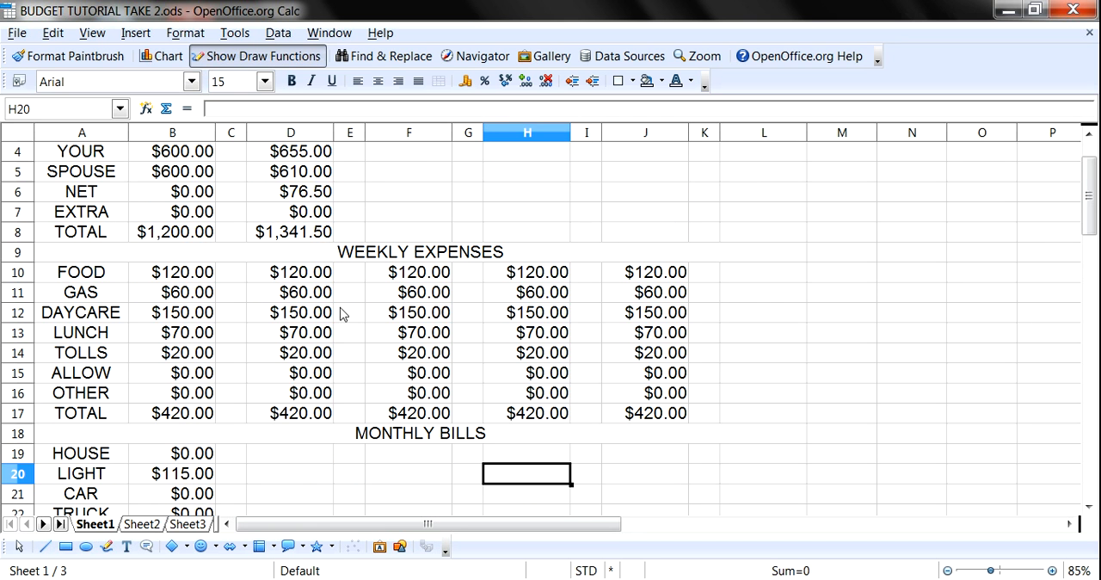
pyautogui.scroll(-3, 419, 294)
pyautogui.scroll(-1, 418, 295)
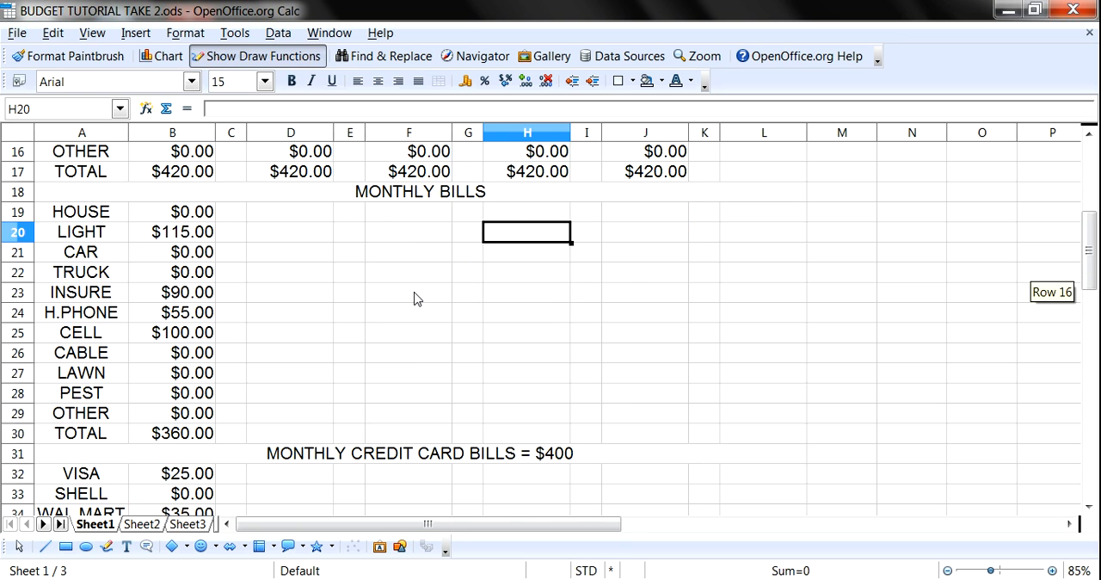
pyautogui.scroll(4, 416, 296)
pyautogui.scroll(1, 418, 294)
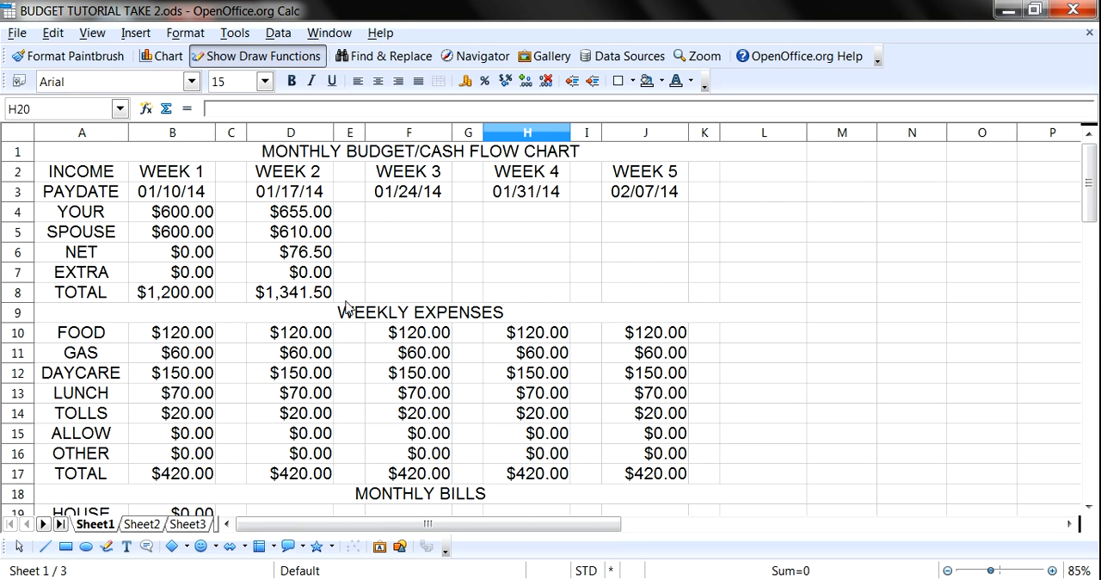
# - Enter 0 for both the HOUSE and LIGHT monthly bills in the WEEK 2 column
pyautogui.scroll(-3, 346, 308)
pyautogui.scroll(-2, 346, 307)
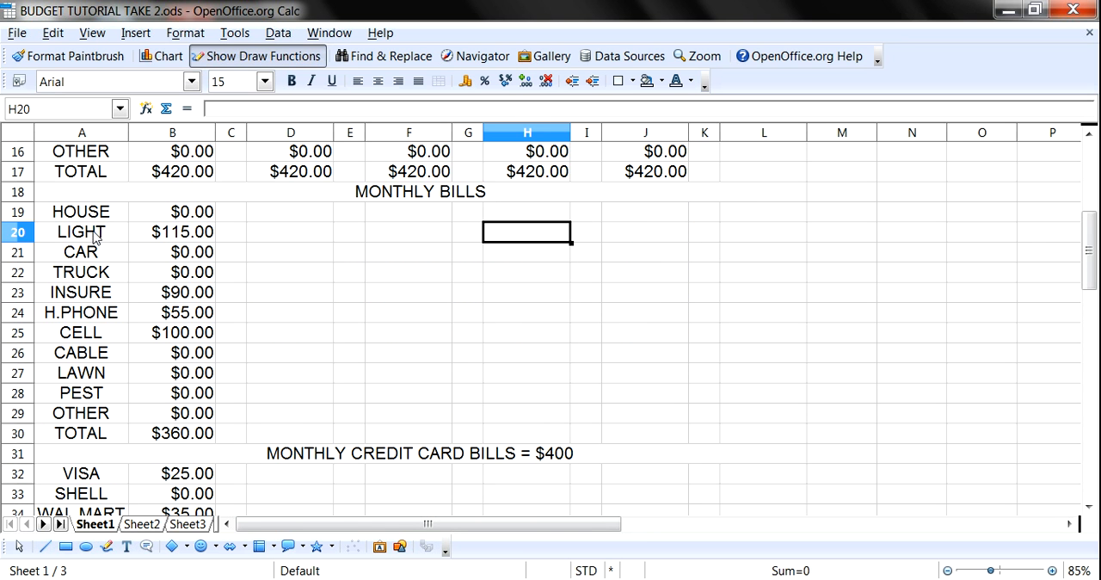
pyautogui.click(317, 220)
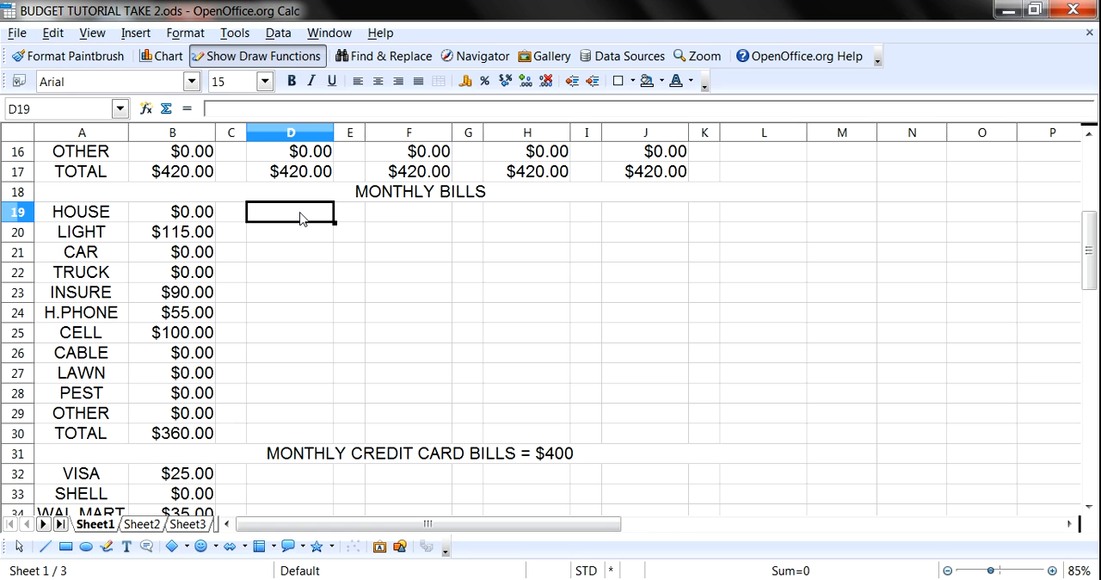
pyautogui.write('0')
pyautogui.press('Return')
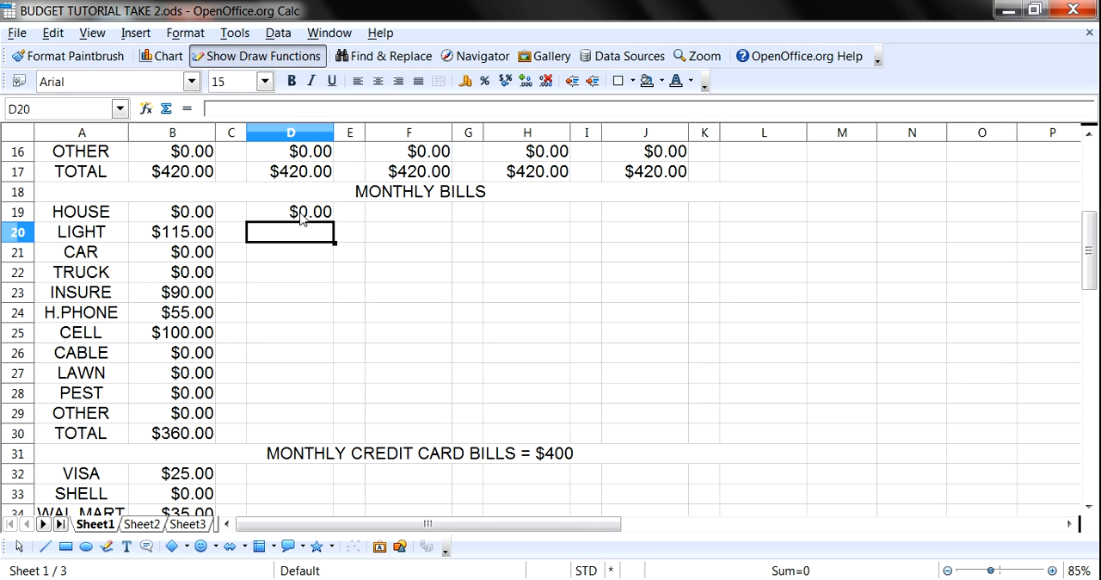
pyautogui.write('0')
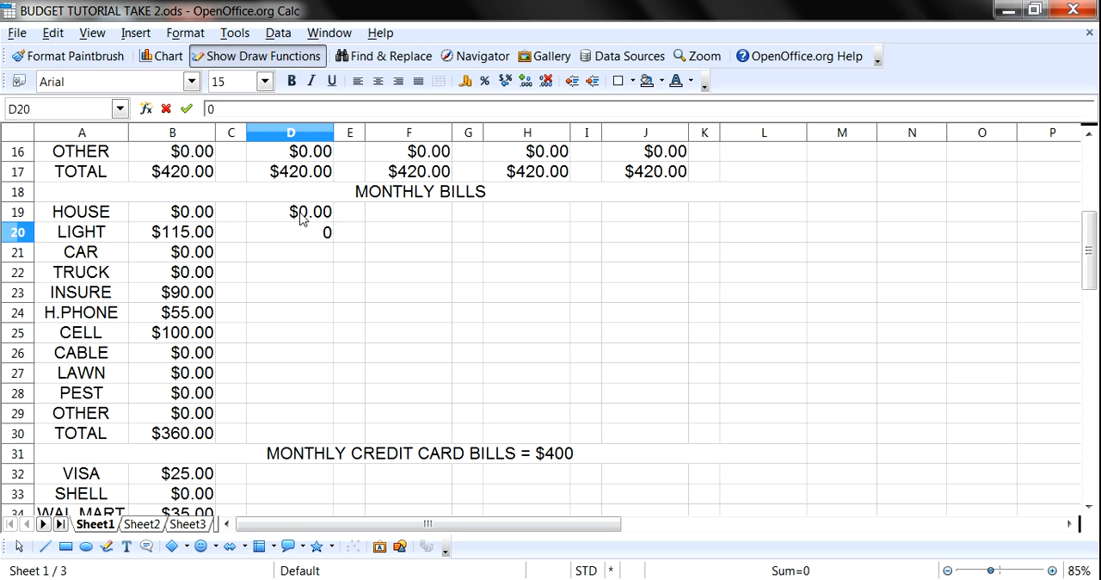
pyautogui.press('Return')
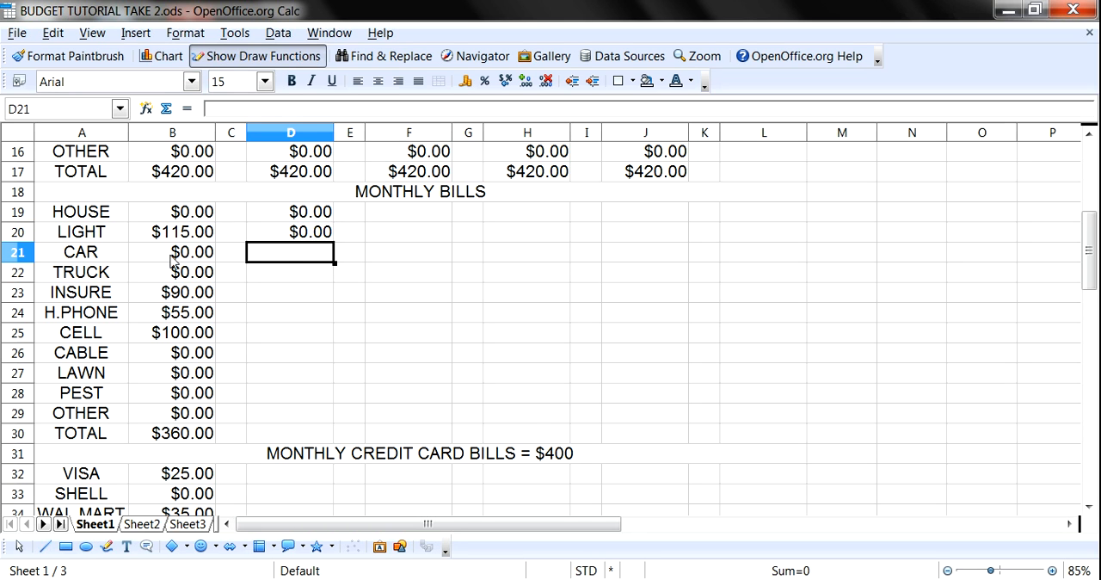
# - Enter the due date 22nd in cell E21 of the CAR row
pyautogui.click(356, 260)
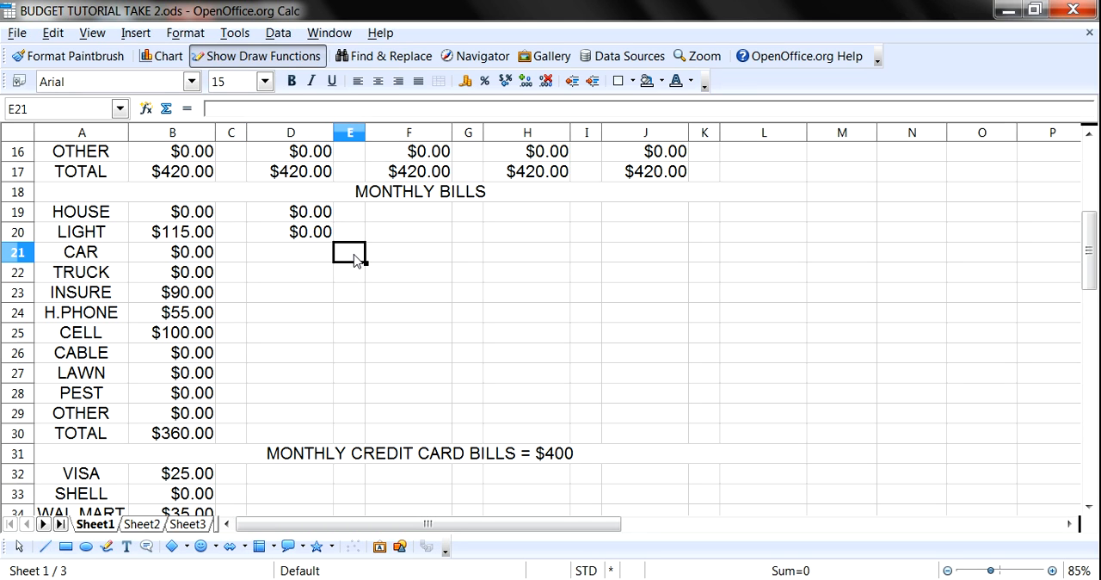
pyautogui.scroll(5, 356, 261)
pyautogui.scroll(-4, 355, 260)
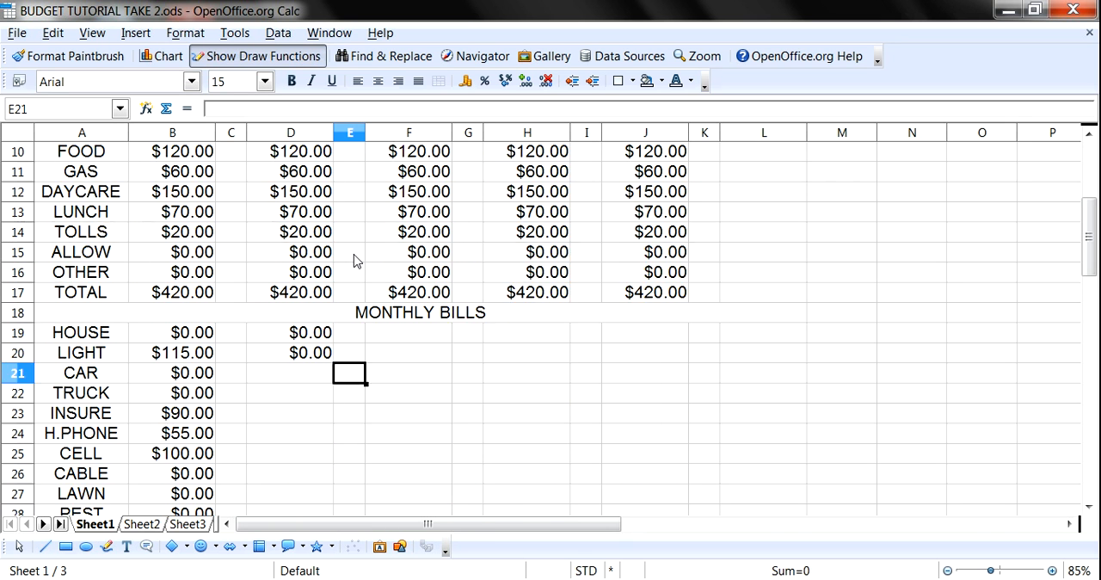
pyautogui.write('22')
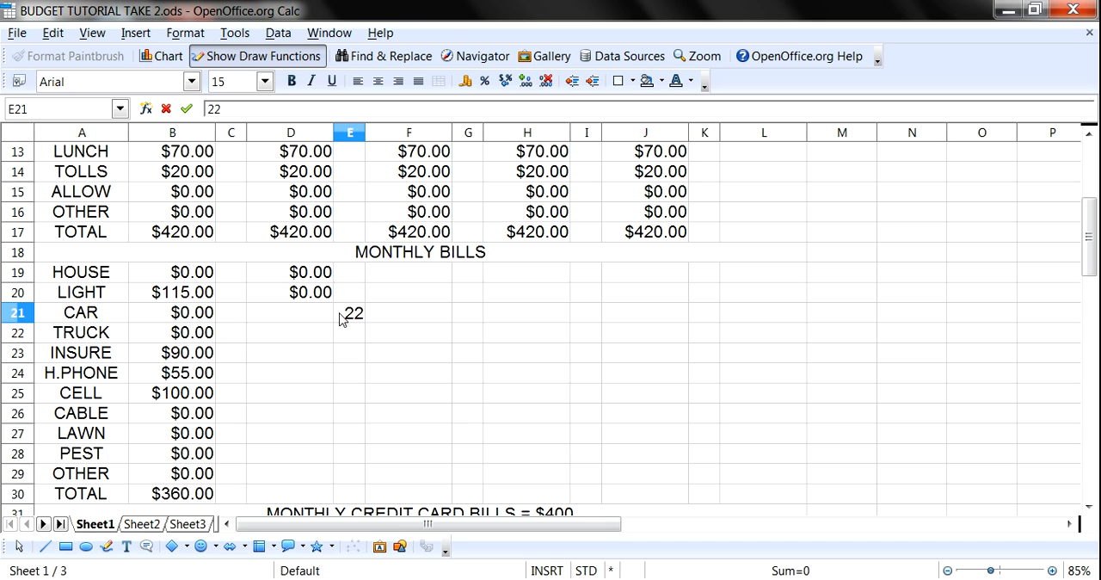
pyautogui.write('nd')
pyautogui.press('Return')
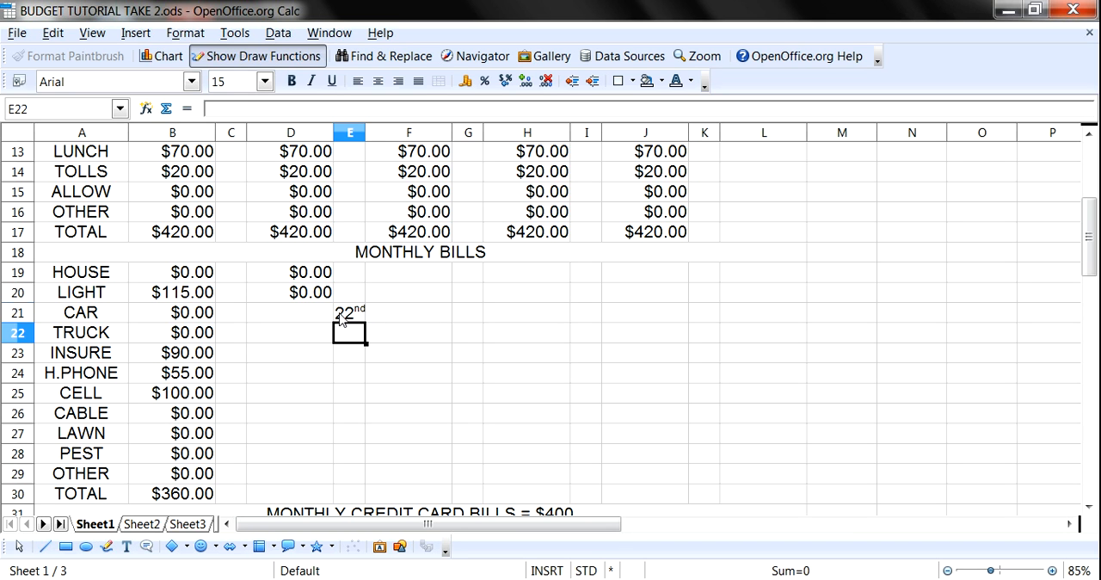
# - Widen column E slightly to fit the 22nd due date and centre that cell's text
pyautogui.scroll(1, 368, 322)
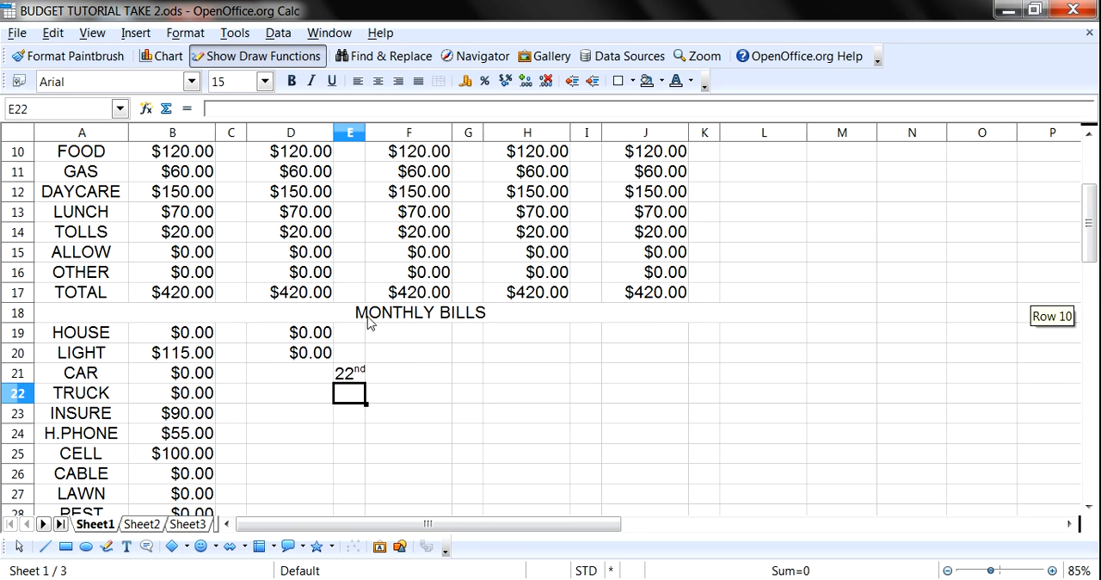
pyautogui.scroll(1, 365, 376)
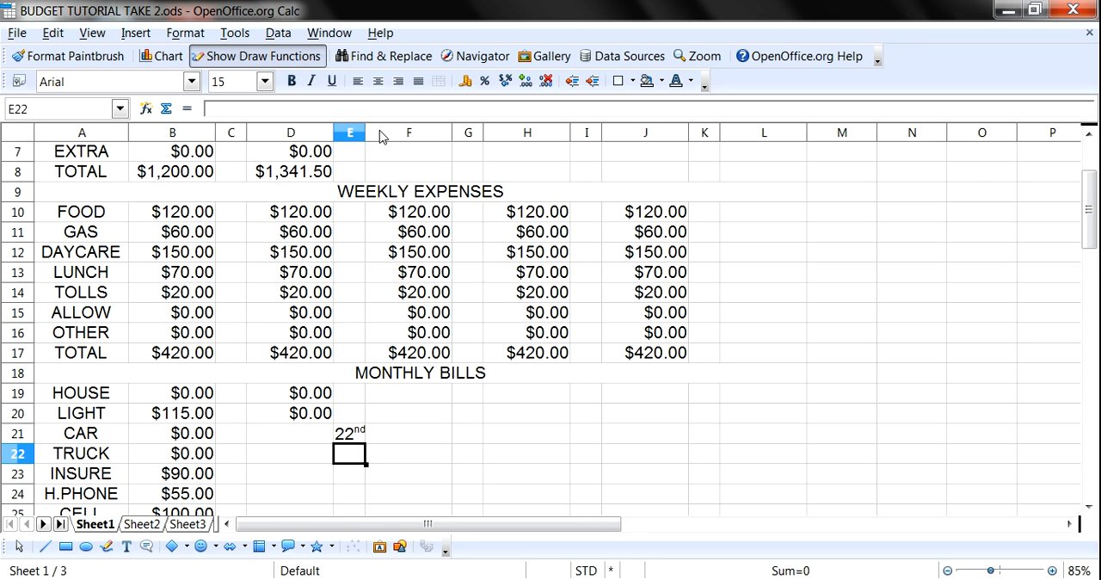
pyautogui.moveTo(366, 132); pyautogui.dragTo(369, 132)
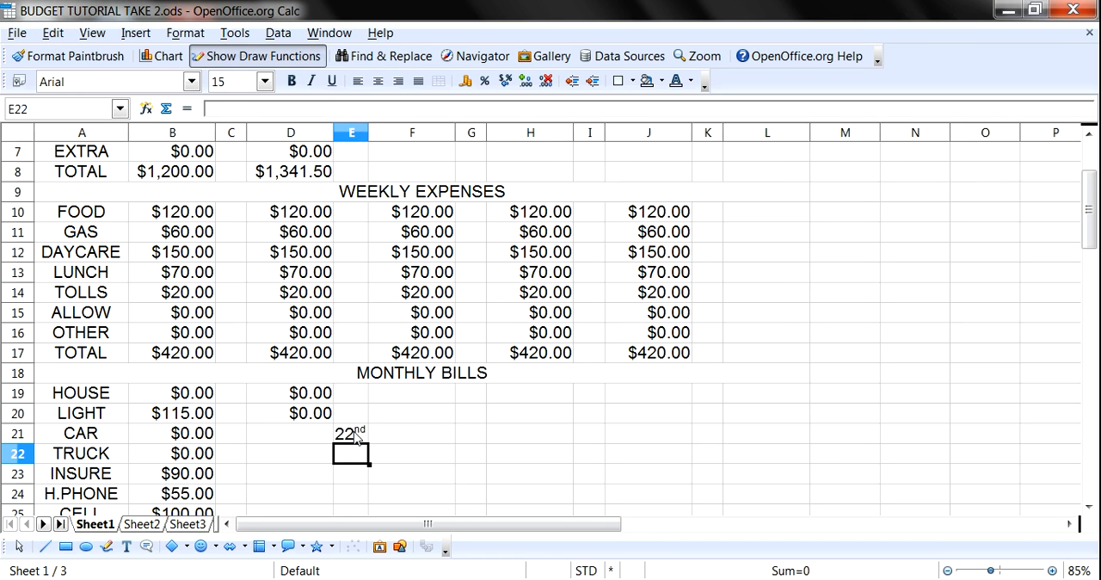
pyautogui.click(356, 436)
pyautogui.click(379, 82)
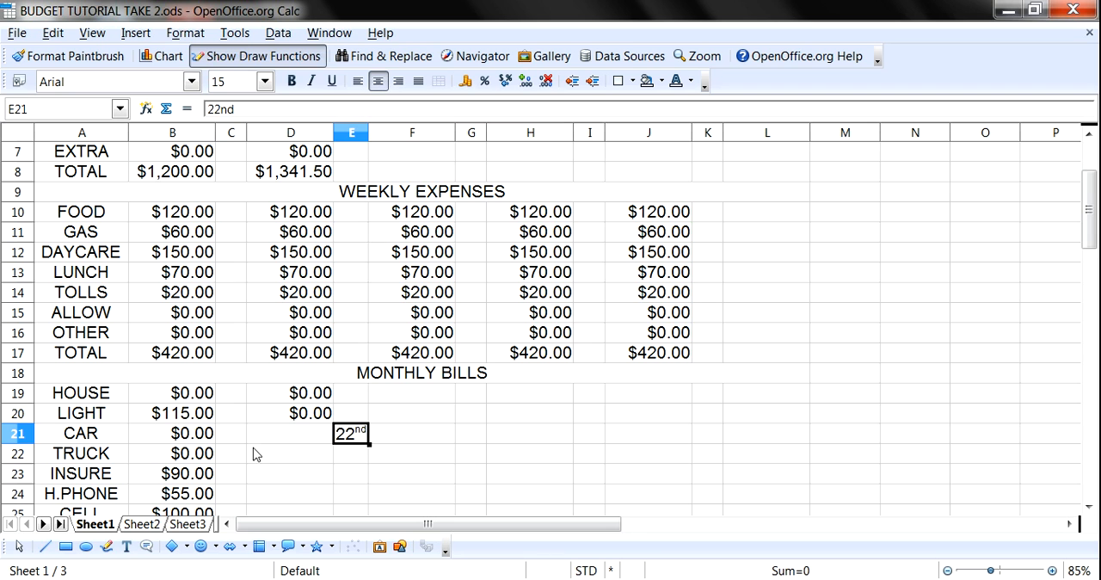
# - Enter 386 as the CAR bill in the WEEK 2 column
pyautogui.click(308, 439)
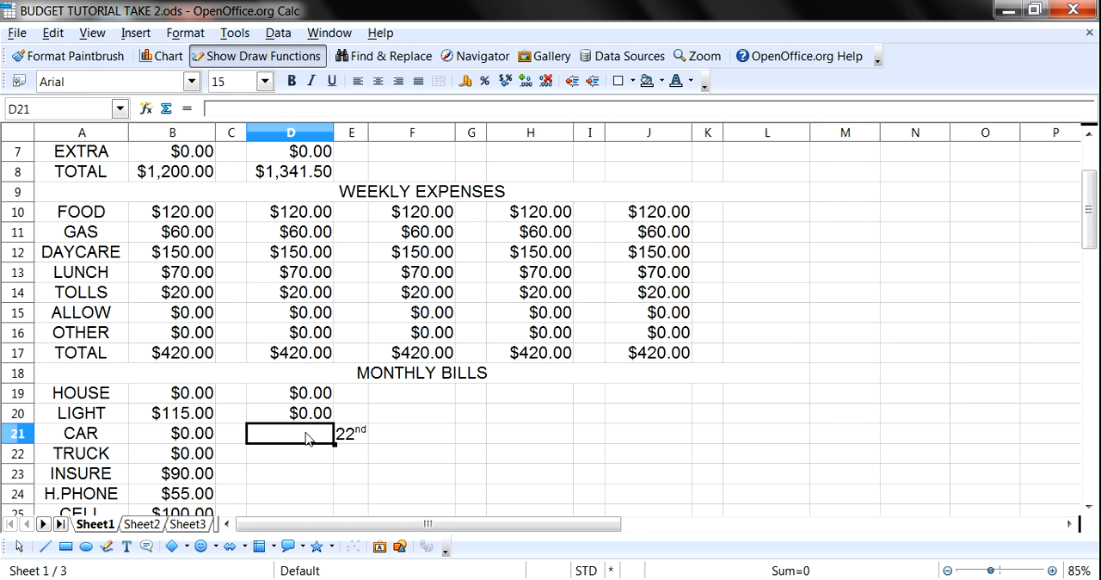
pyautogui.write('386')
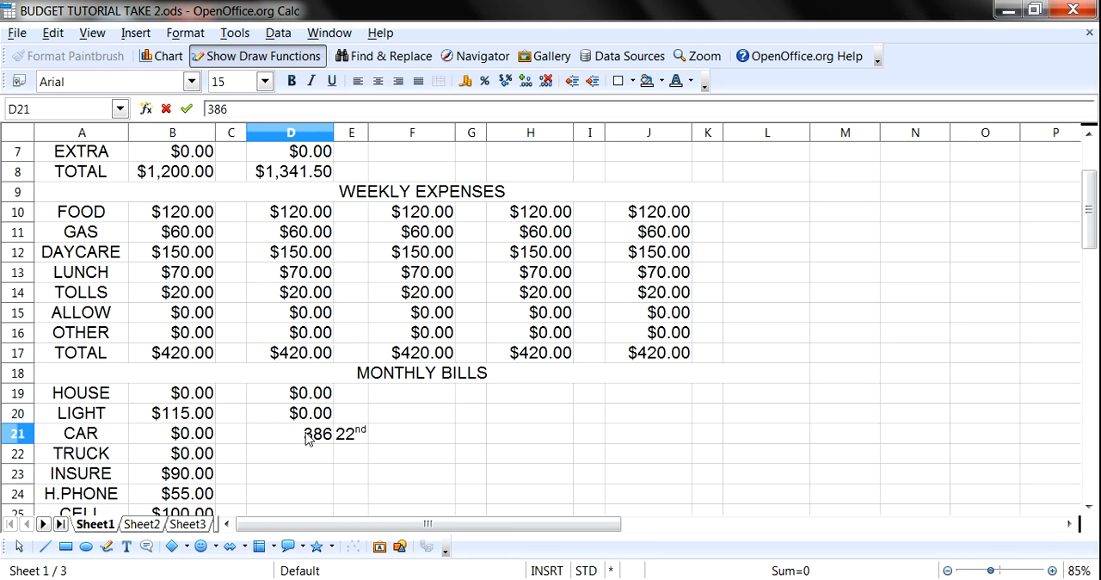
pyautogui.press('Return')
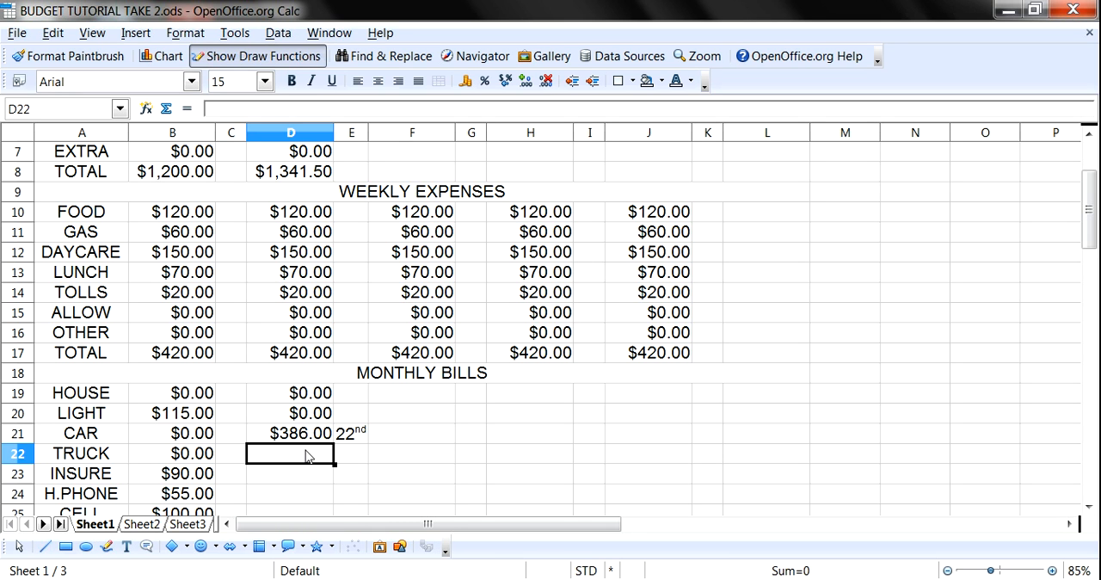
# - Enter the due date 21st in cell E22 of the TRUCK row and 240 as the TRUCK bill in the WEEK 2 column
pyautogui.click(352, 463)
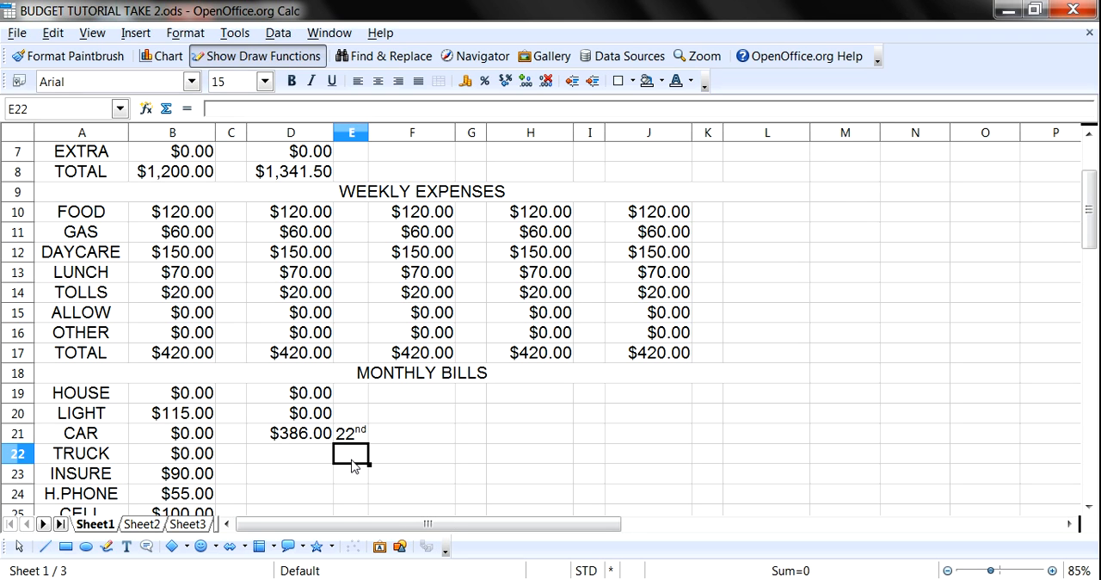
pyautogui.write('21st')
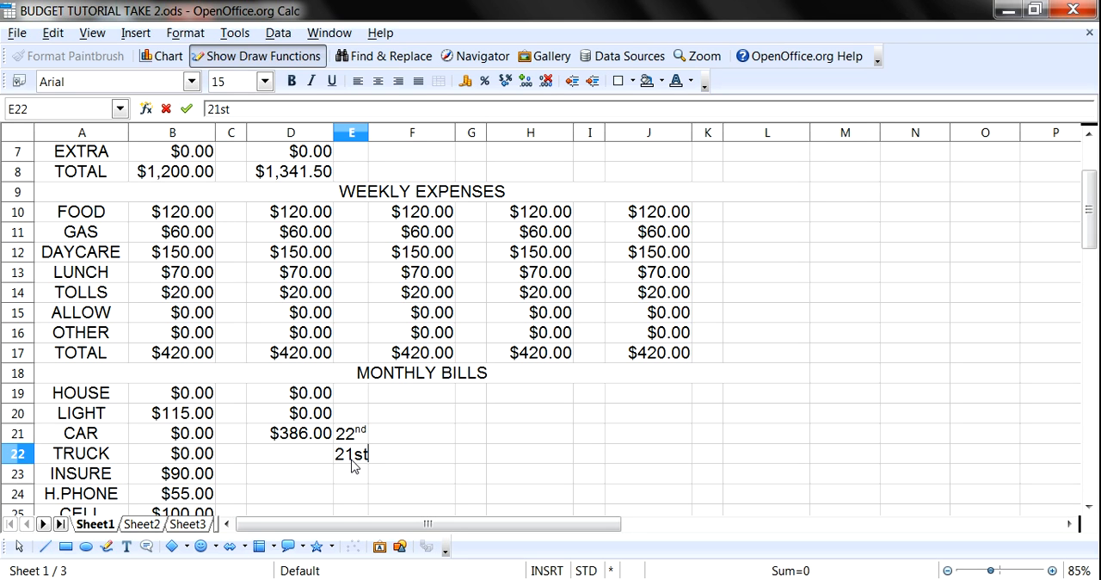
pyautogui.press('Return')
pyautogui.press('Left')
pyautogui.press('Up')
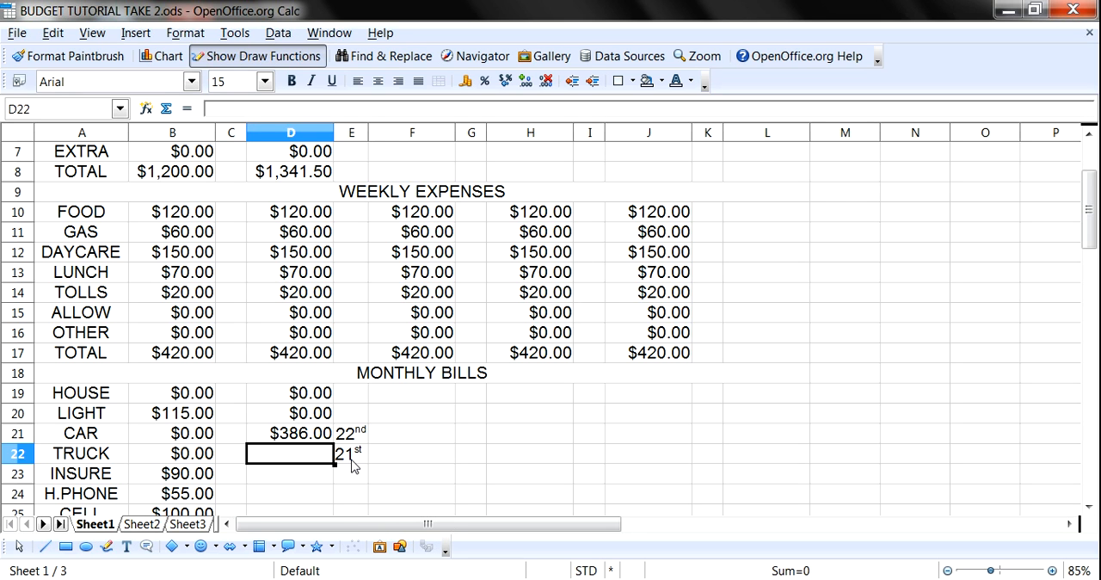
pyautogui.write('240')
pyautogui.press('Return')
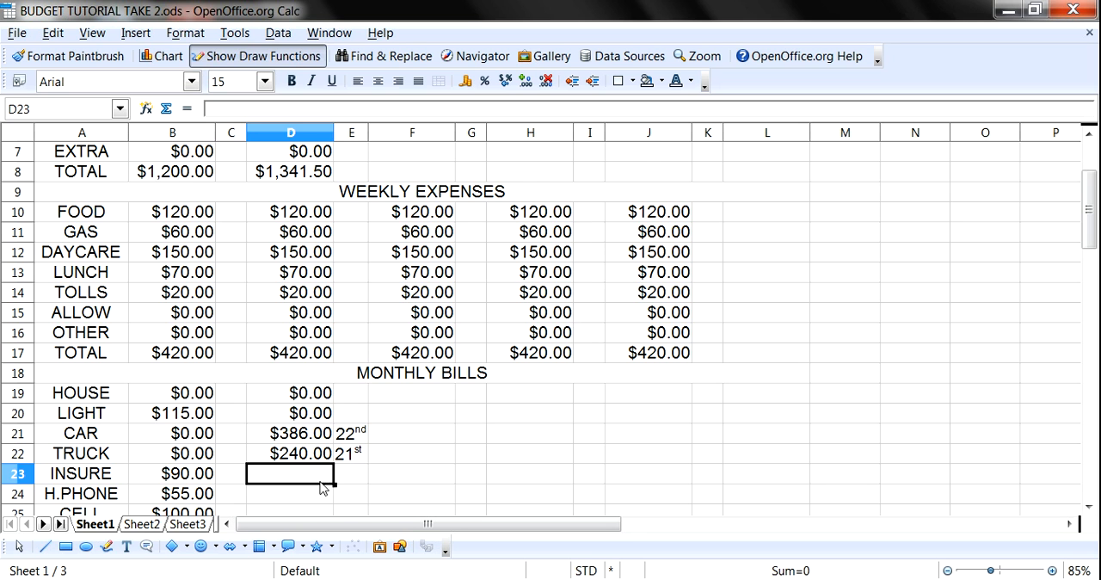
# - Enter 0 for the INSURE, H.PHONE and CELL monthly bills in the WEEK 2 column
pyautogui.scroll(-2, 344, 456)
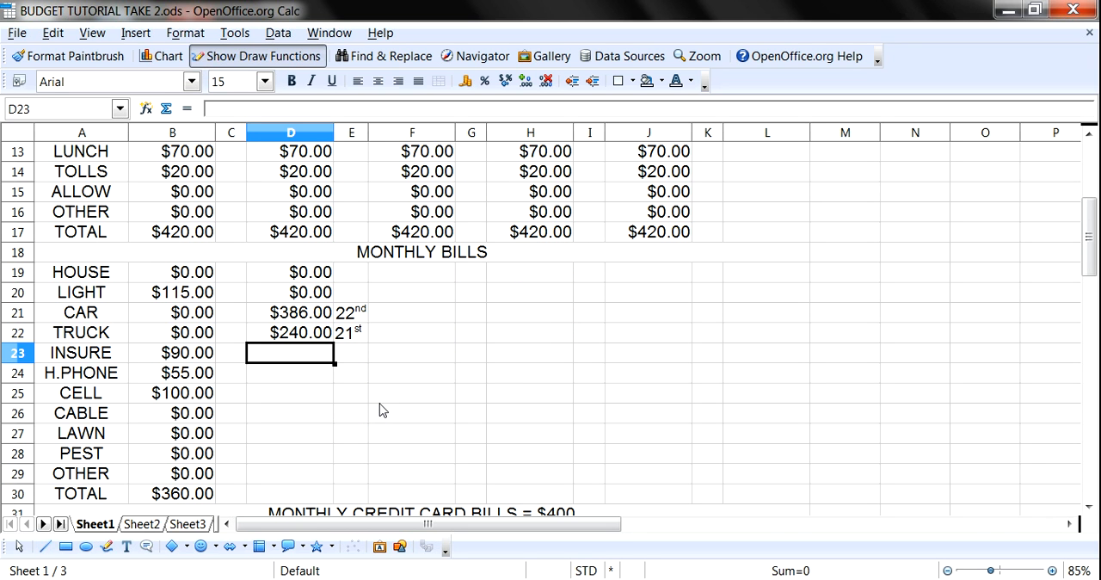
pyautogui.write('0')
pyautogui.press('Return')
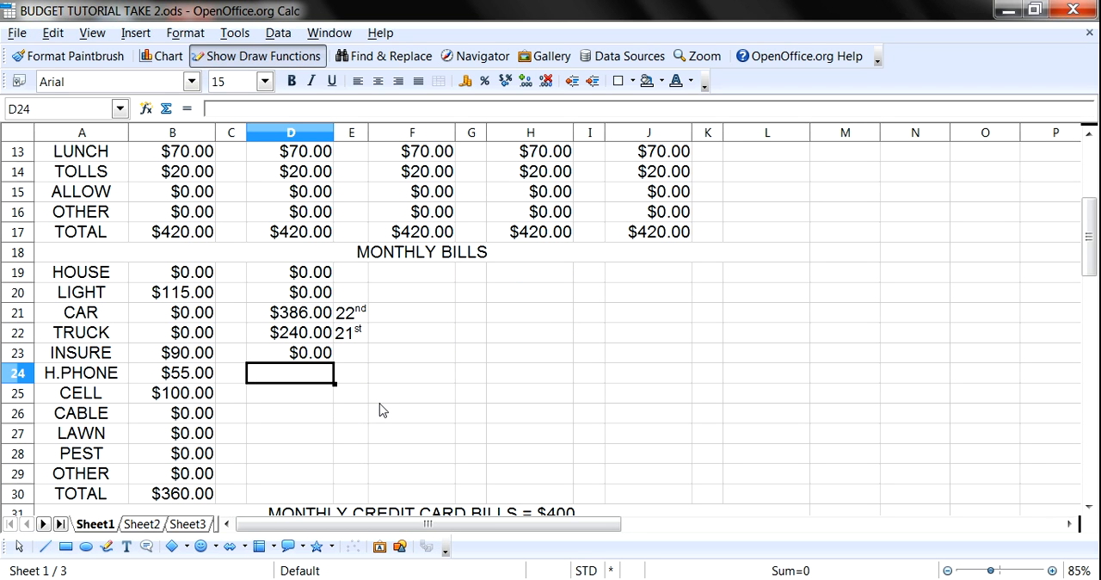
pyautogui.write('0')
pyautogui.press('Return')
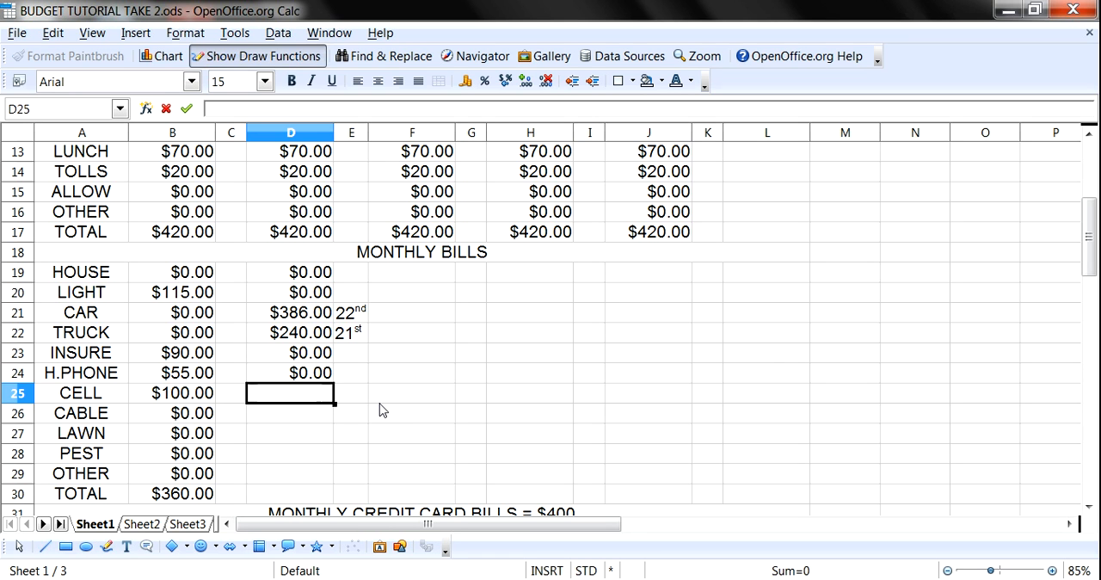
pyautogui.write('0')
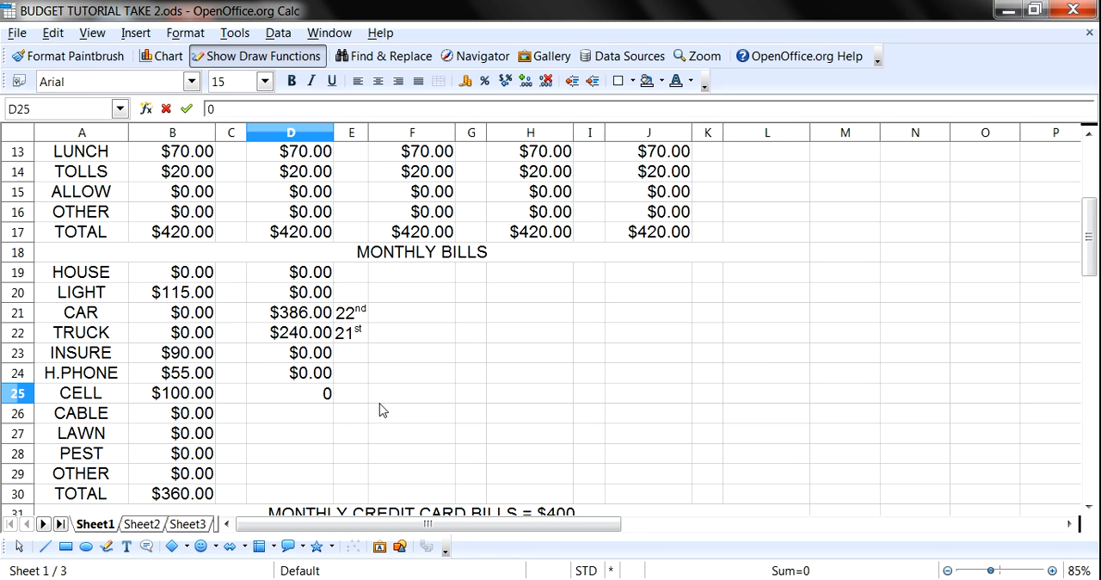
pyautogui.press('Return')
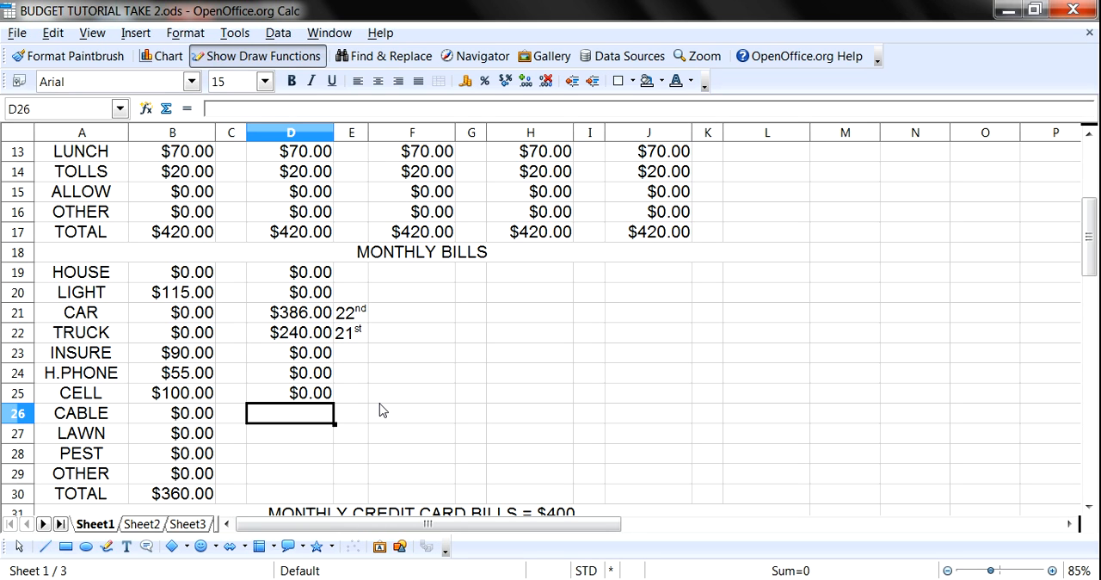
# - Enter 45 as the CABLE bill in the WEEK 2 column and start its due date in cell E26 with 23
pyautogui.write('45')
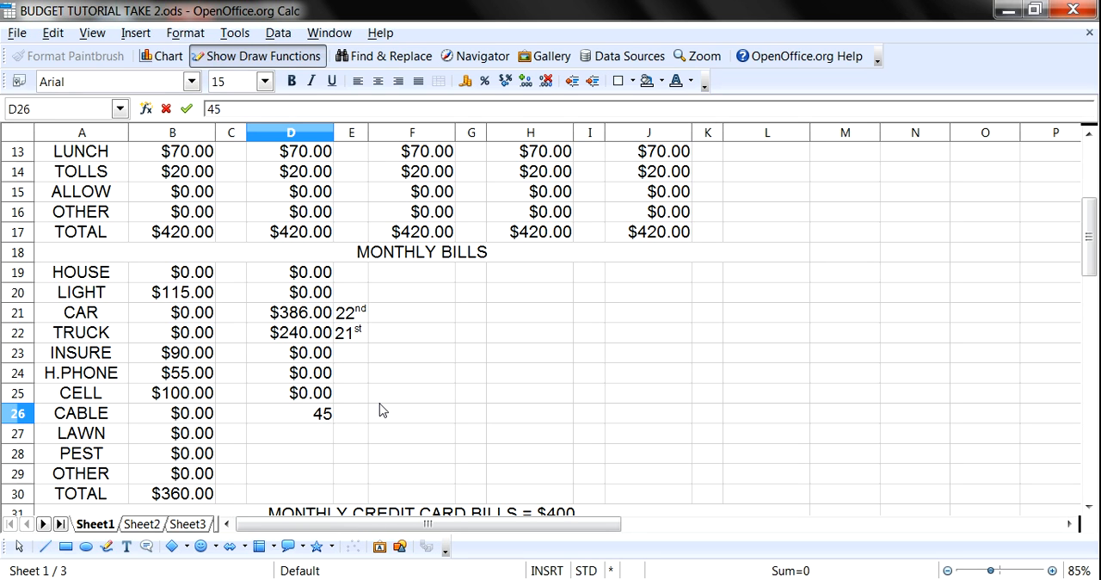
pyautogui.press('Return')
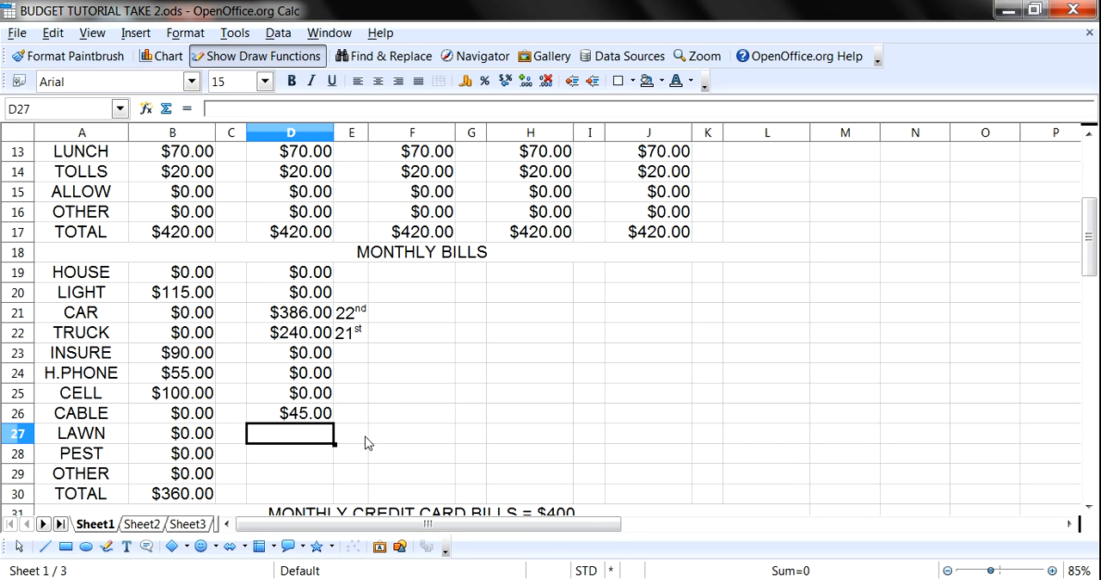
pyautogui.click(357, 414)
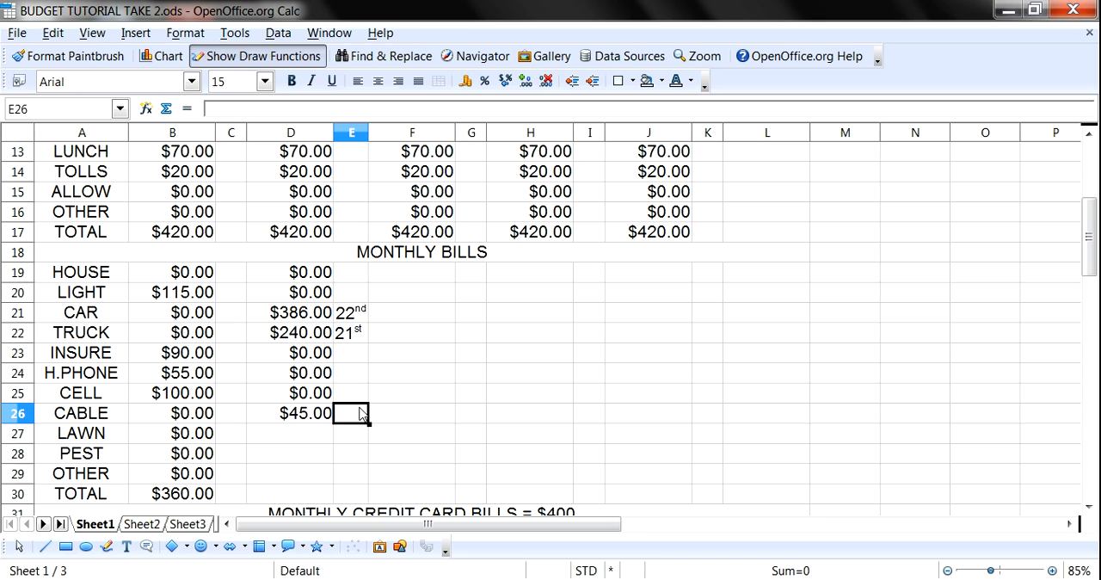
pyautogui.write('23')
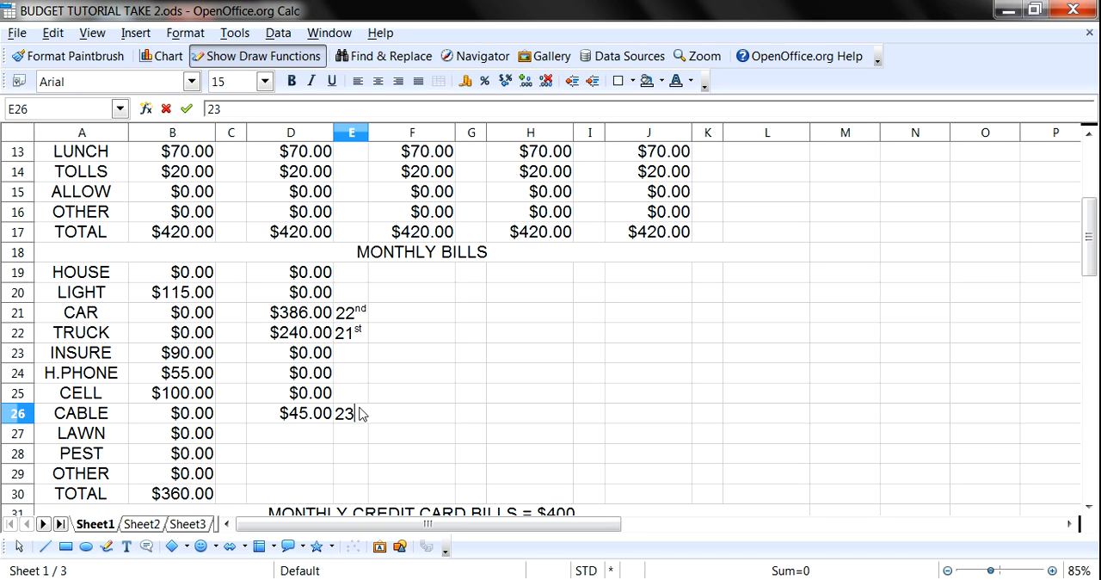